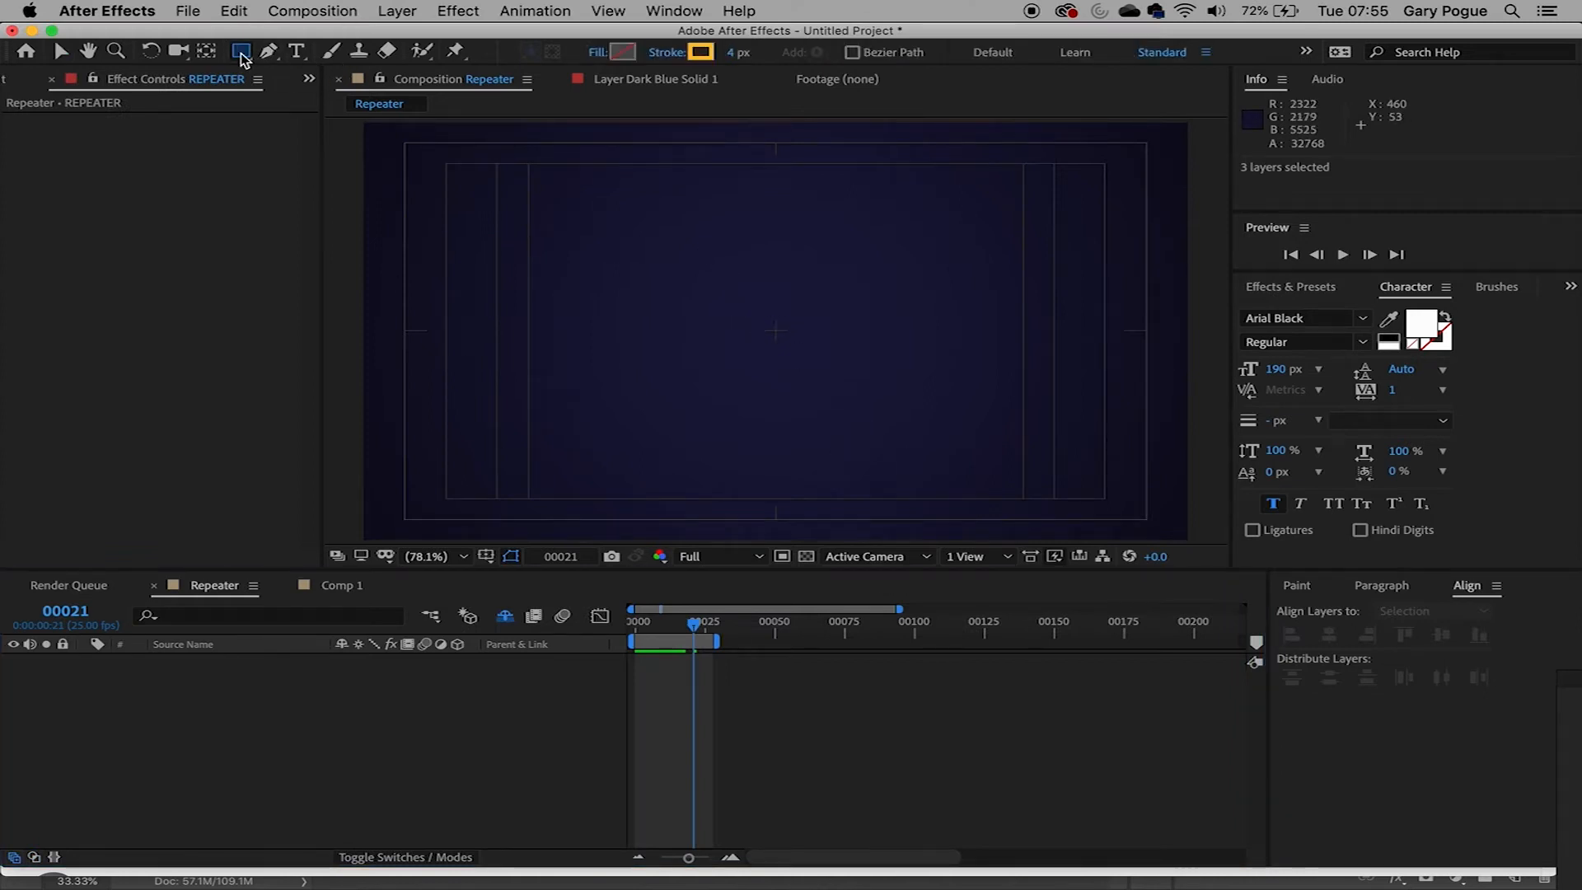
- Draw a square about 120 px wide near the middle of the composition and align it to the composition's centre horizontally and vertically
drag(773, 326, 801, 341)
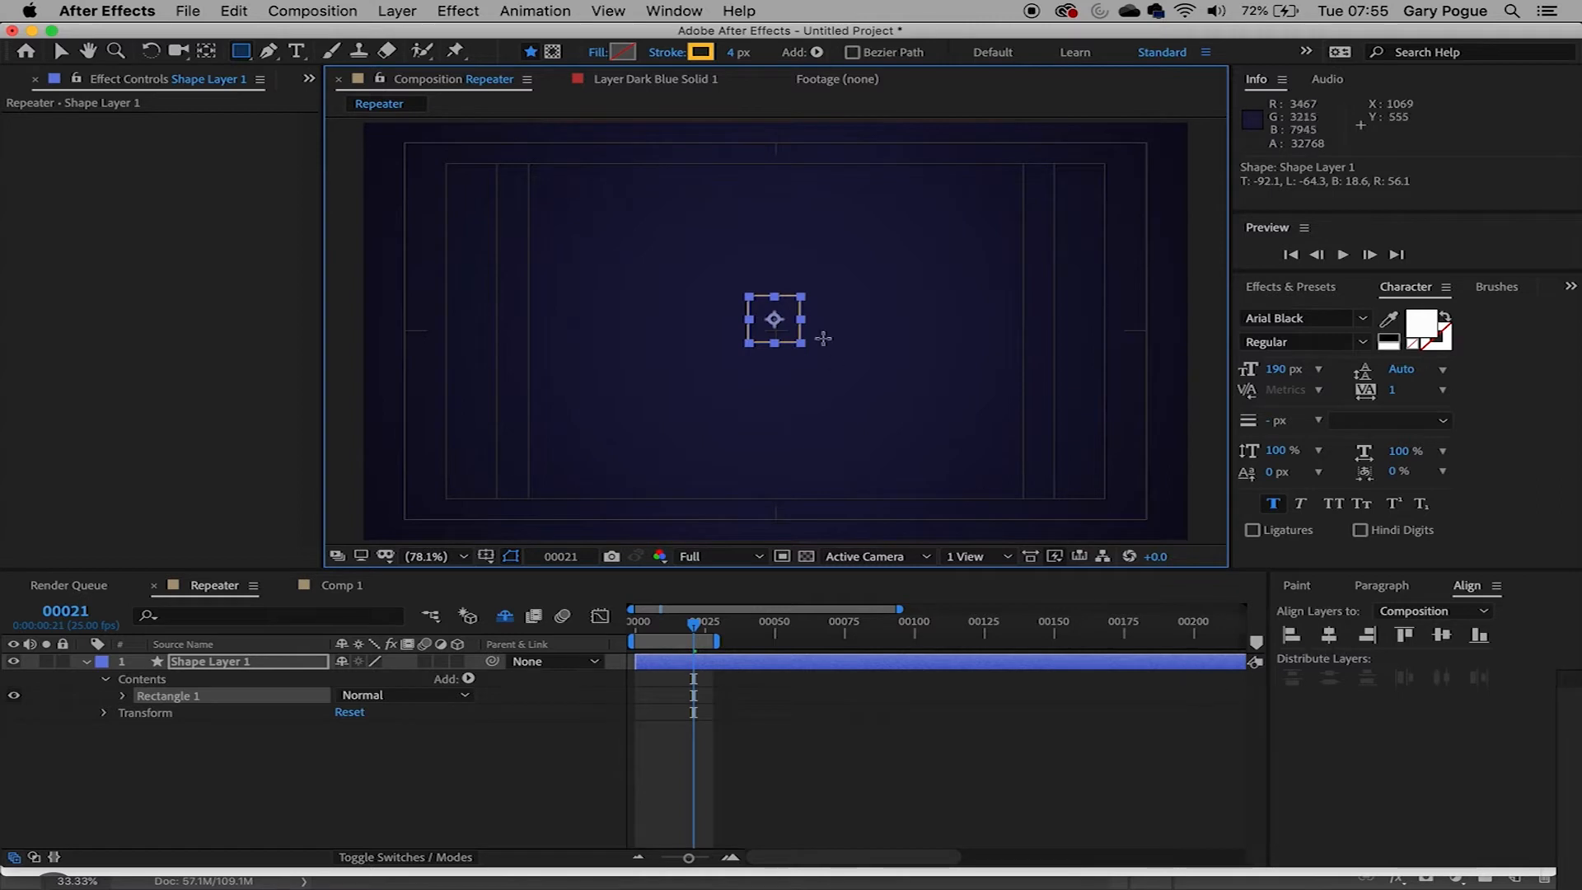
click(1329, 637)
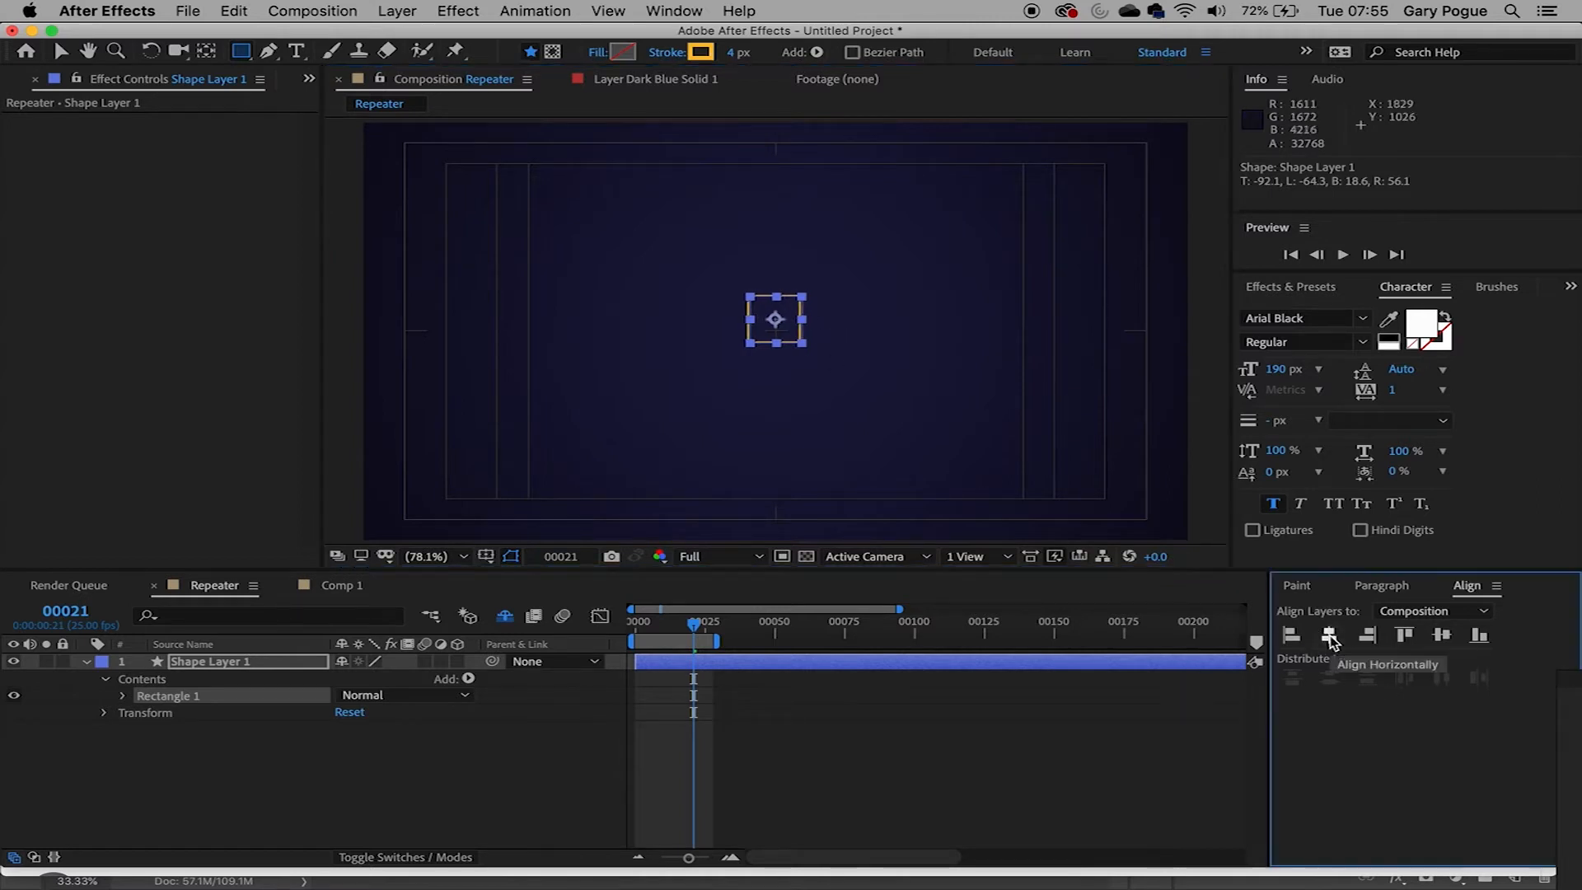
click(1444, 636)
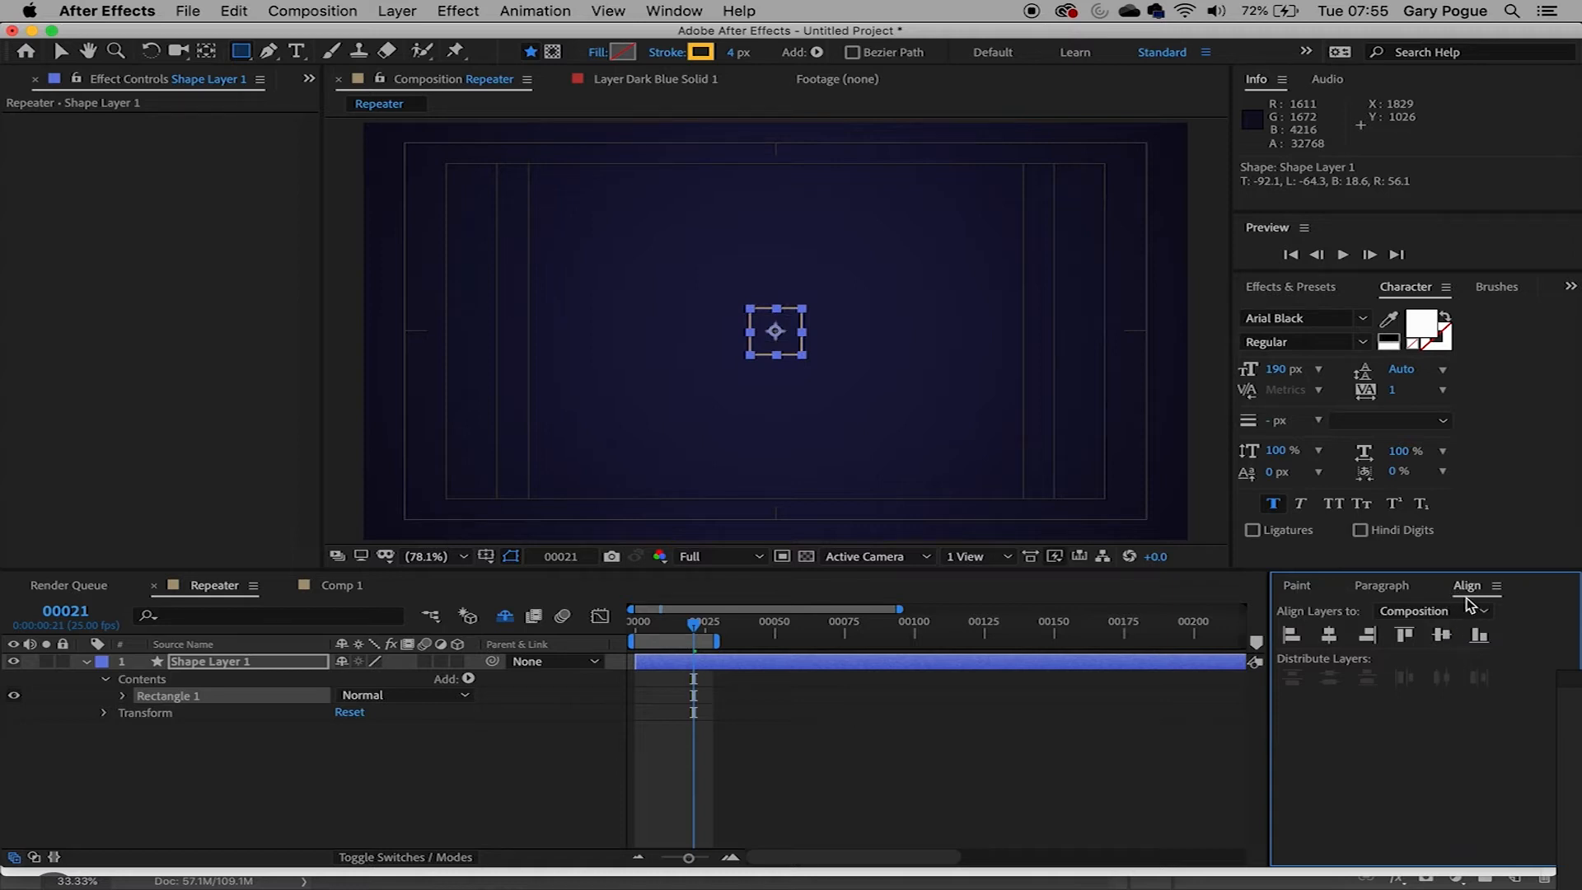
click(1382, 585)
click(1301, 586)
click(1383, 585)
click(1467, 587)
click(675, 11)
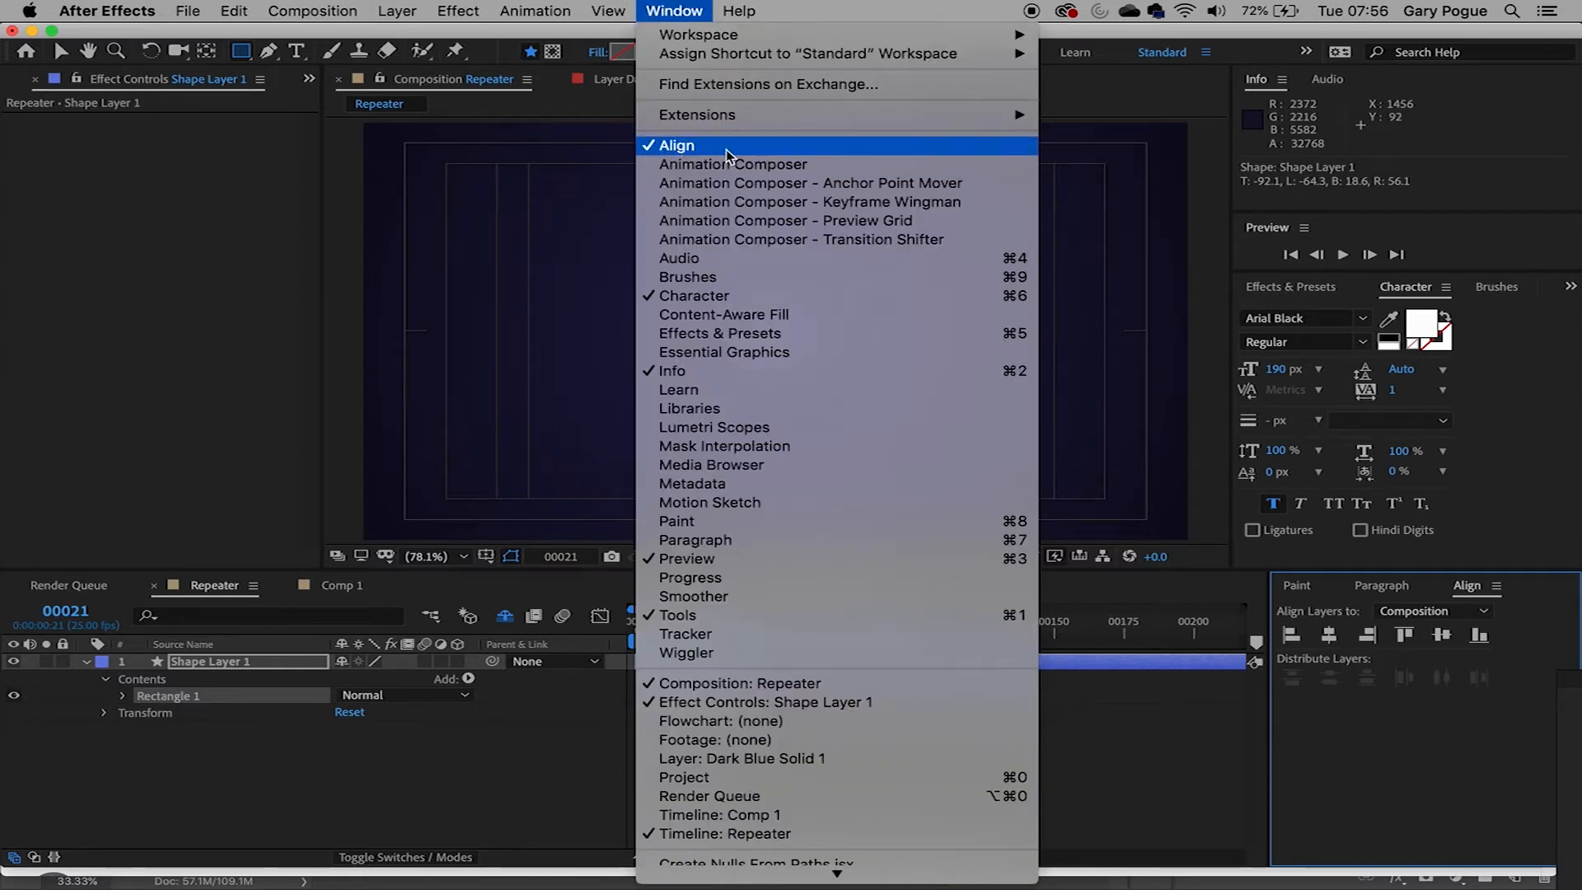
click(1184, 95)
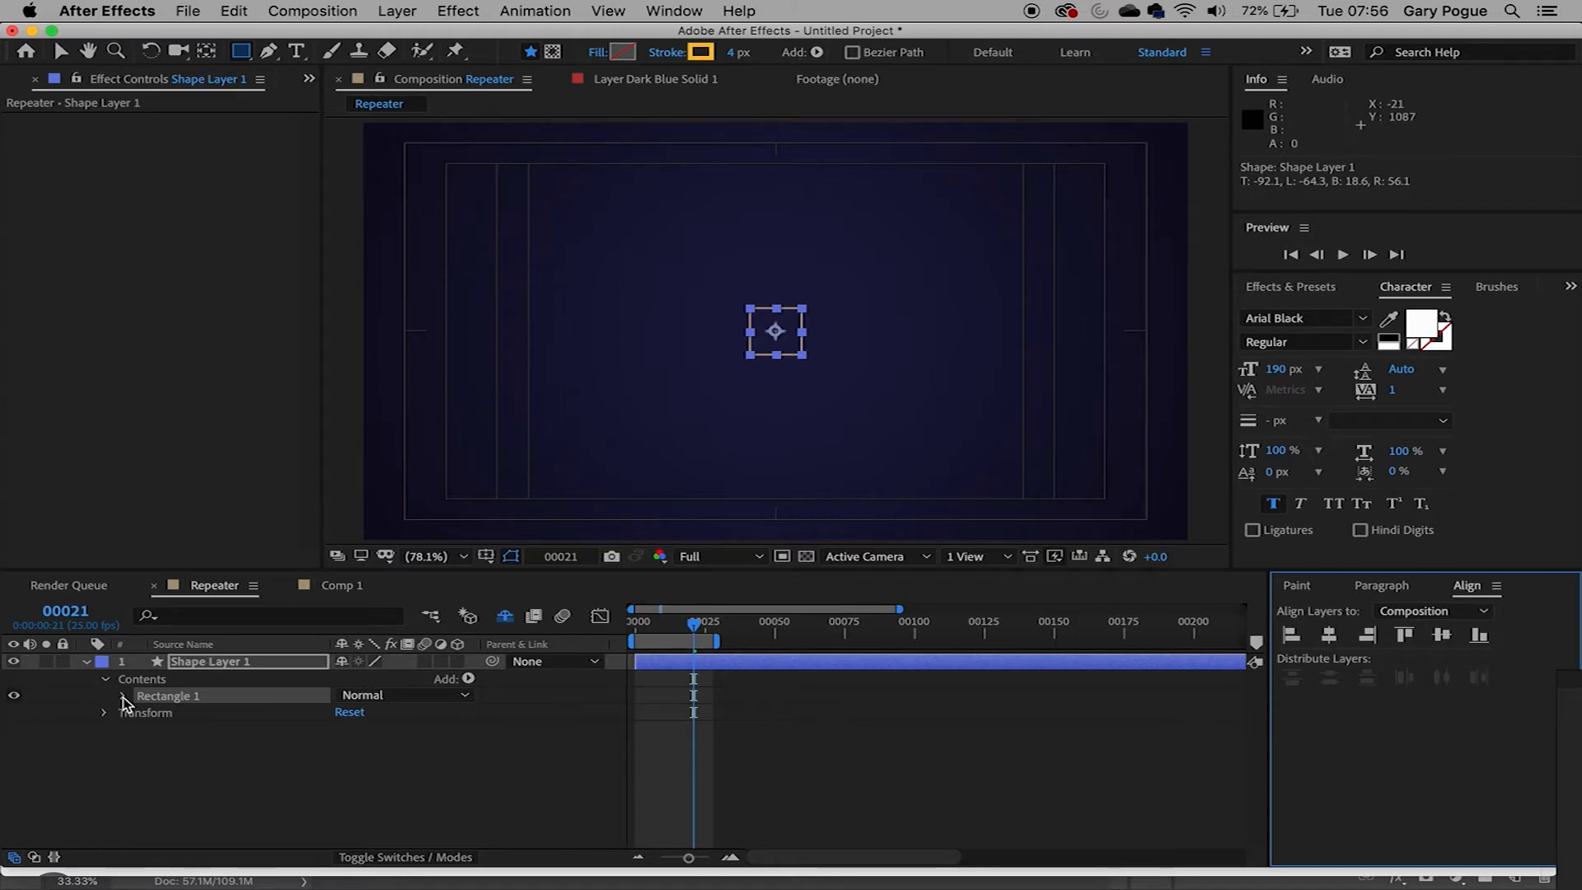
- Enable keyframes for the rectangle path's Size and Position at frame 0, and move the current time to frame 14
click(87, 662)
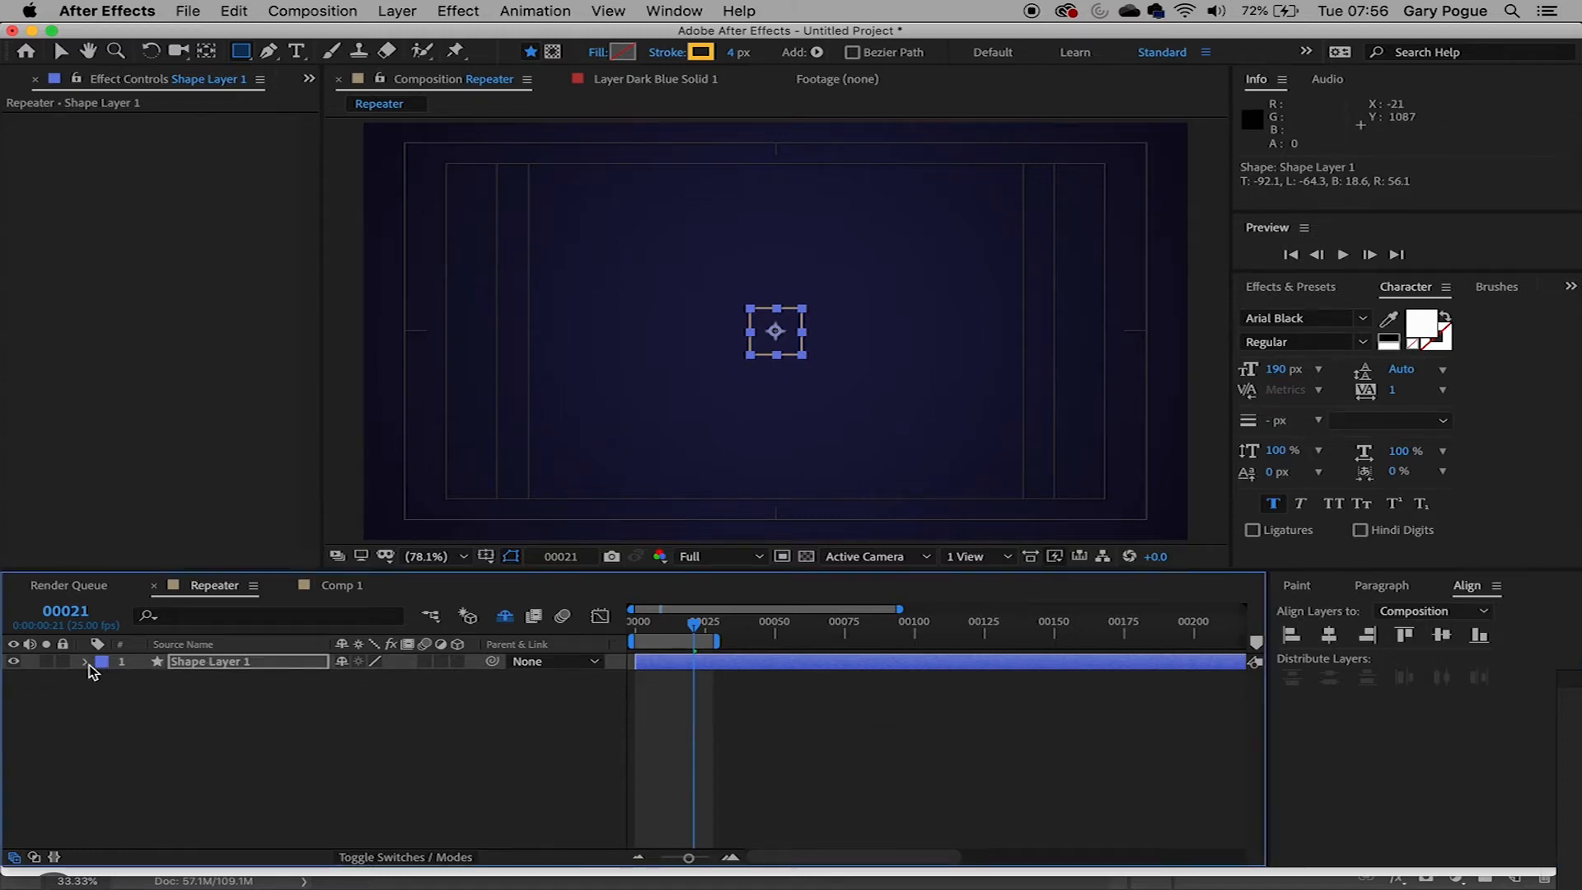
click(86, 662)
click(124, 697)
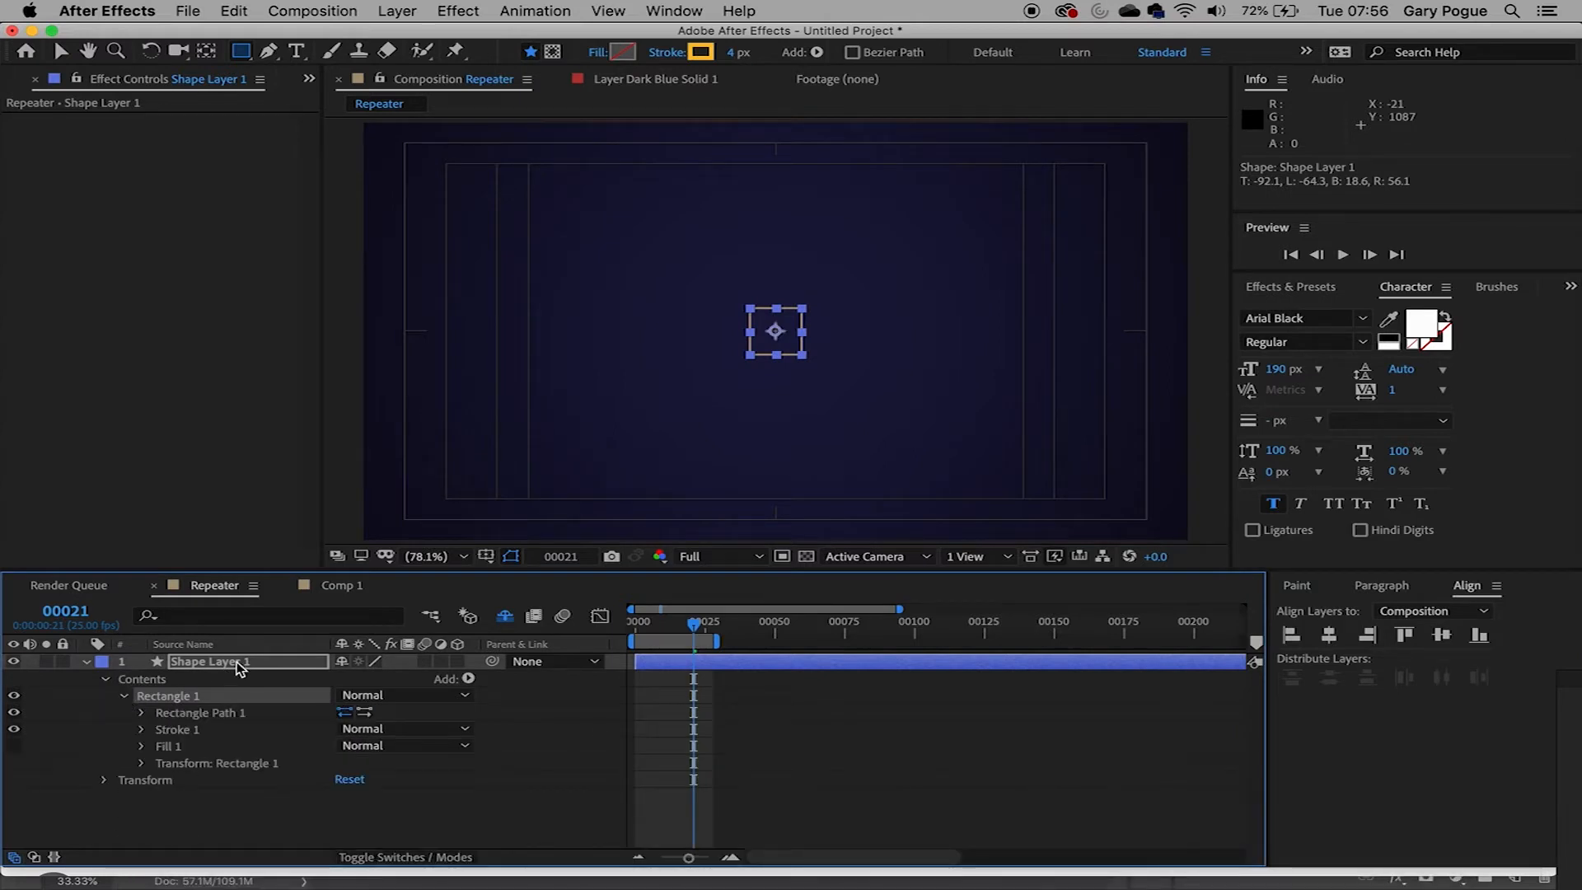
click(142, 714)
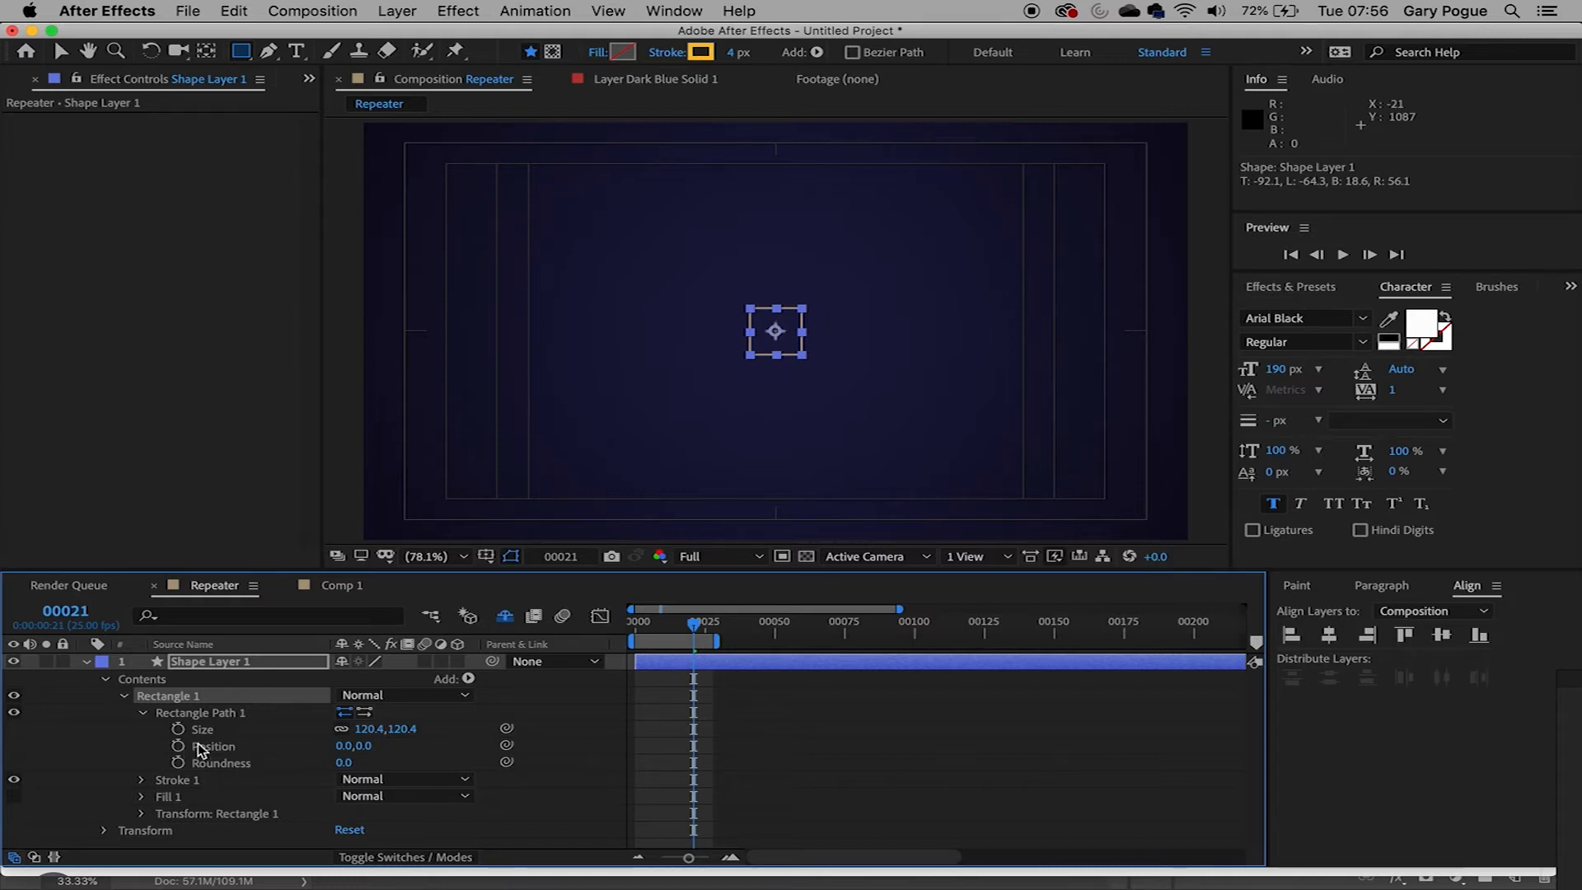
drag(695, 625, 577, 636)
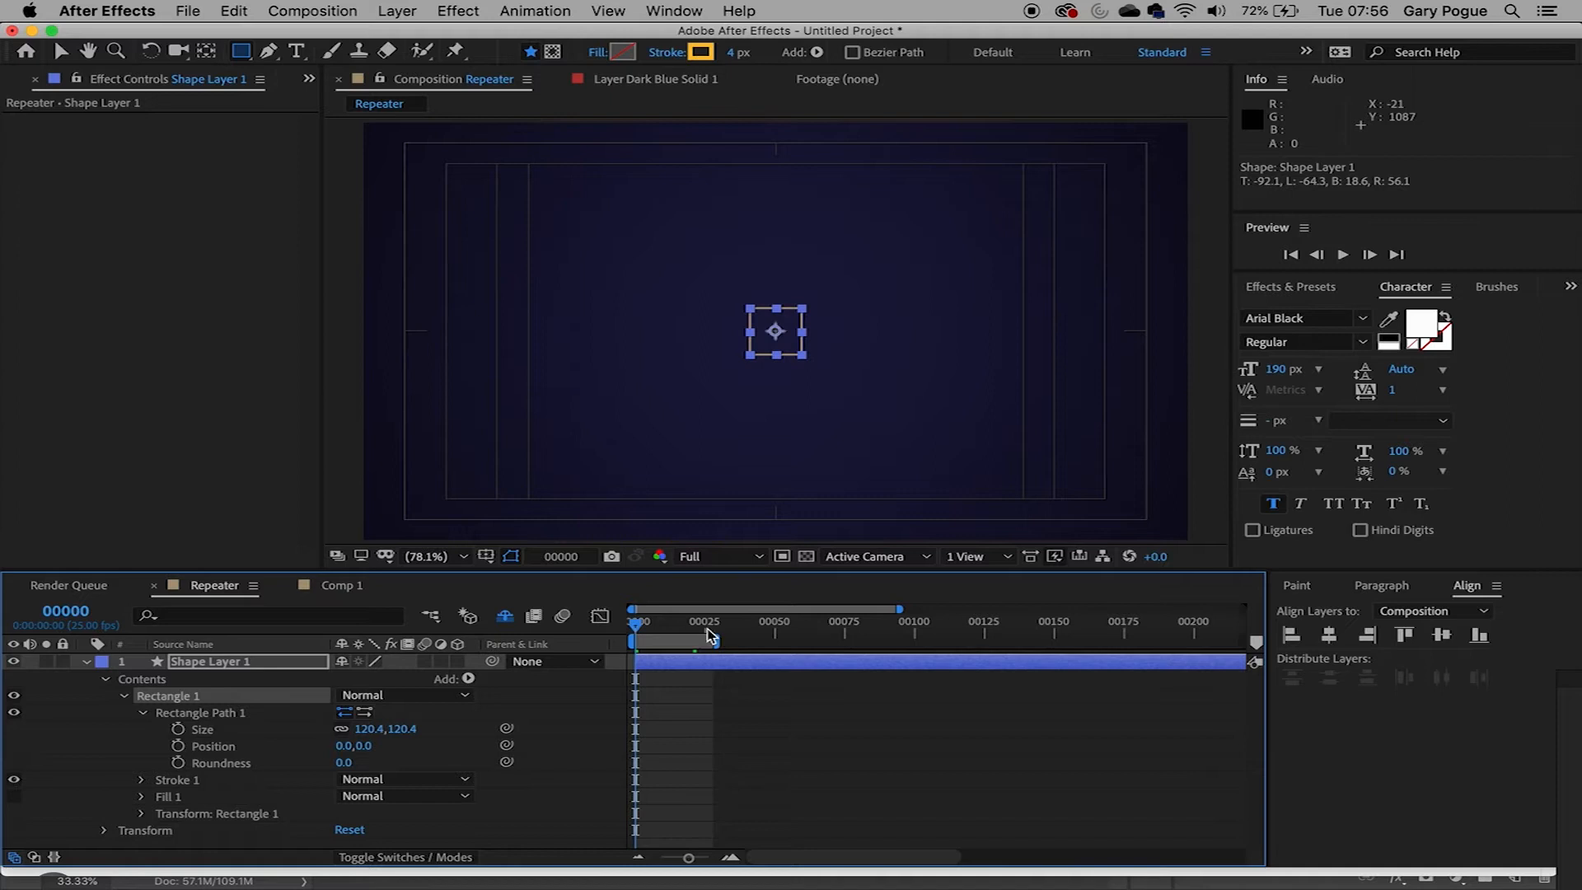
drag(689, 859, 703, 865)
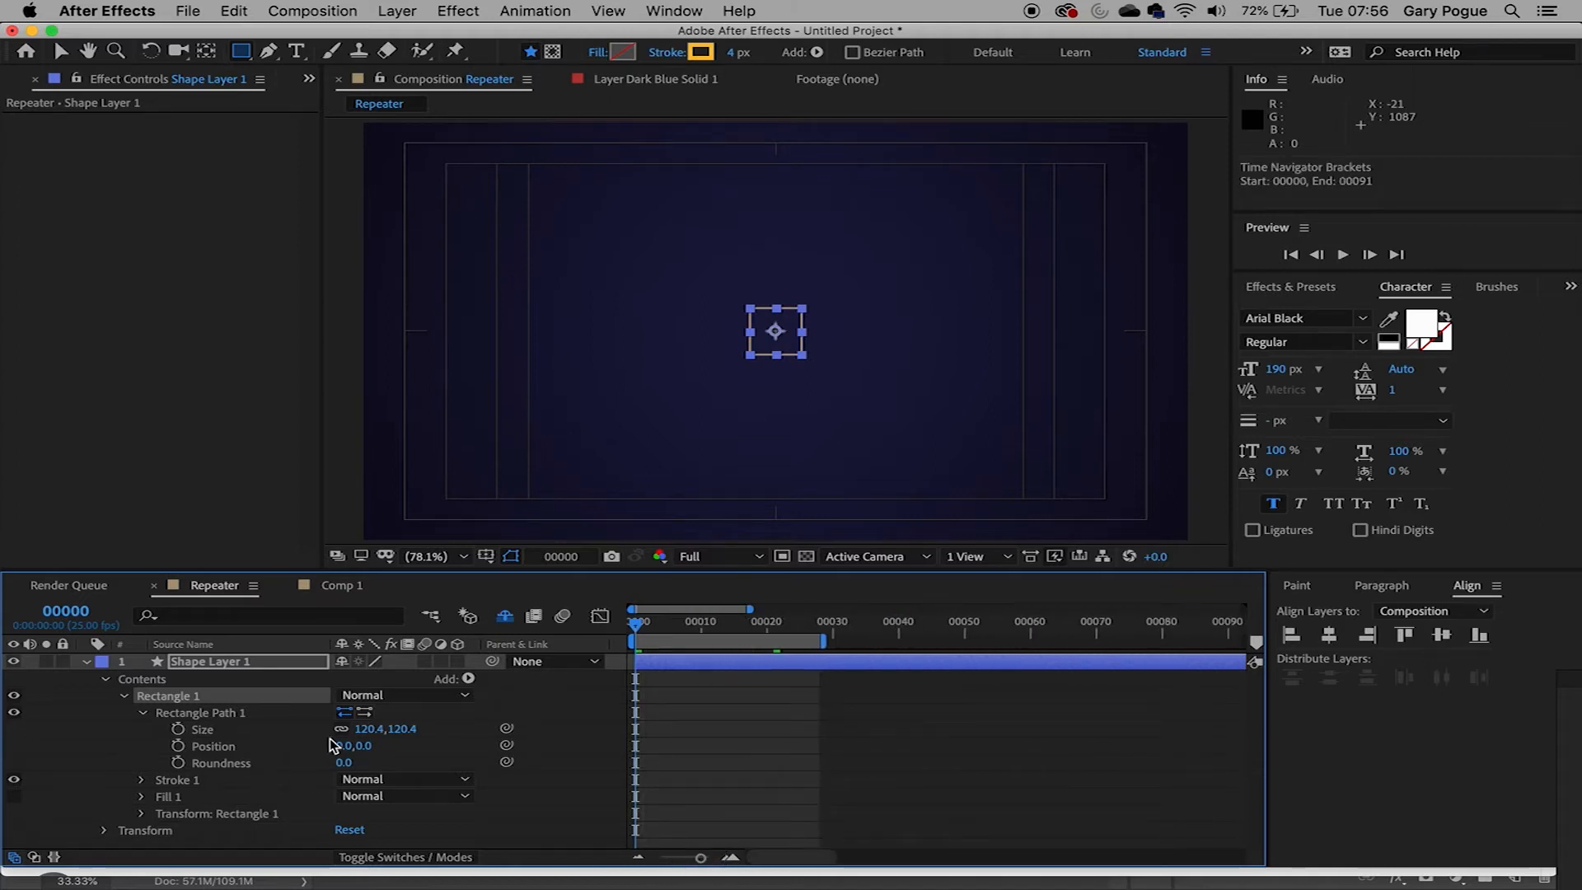
click(178, 729)
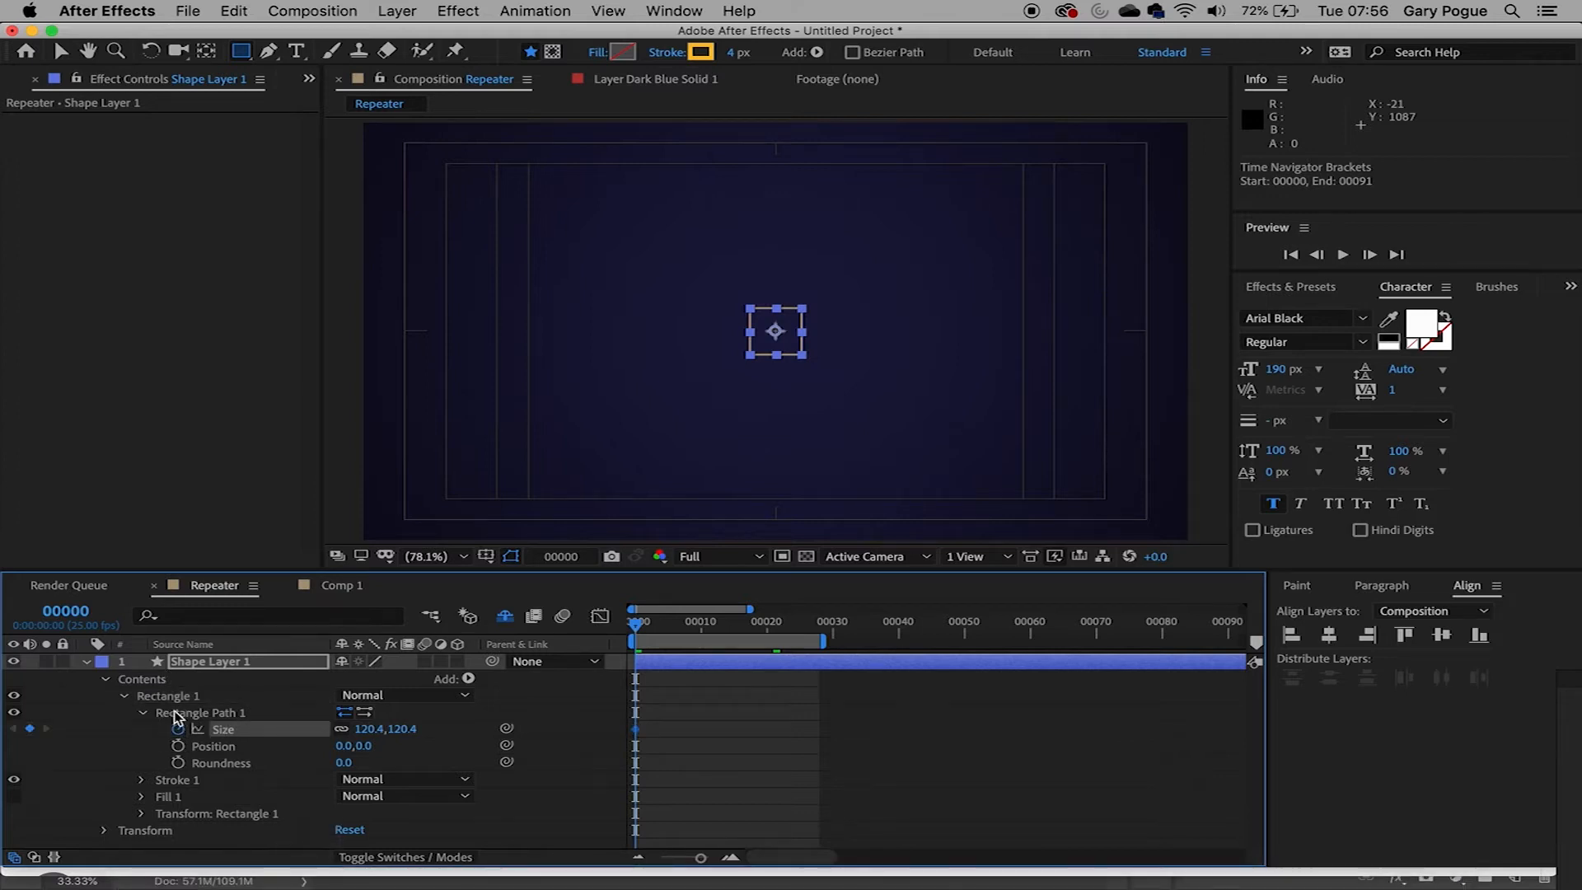
click(177, 746)
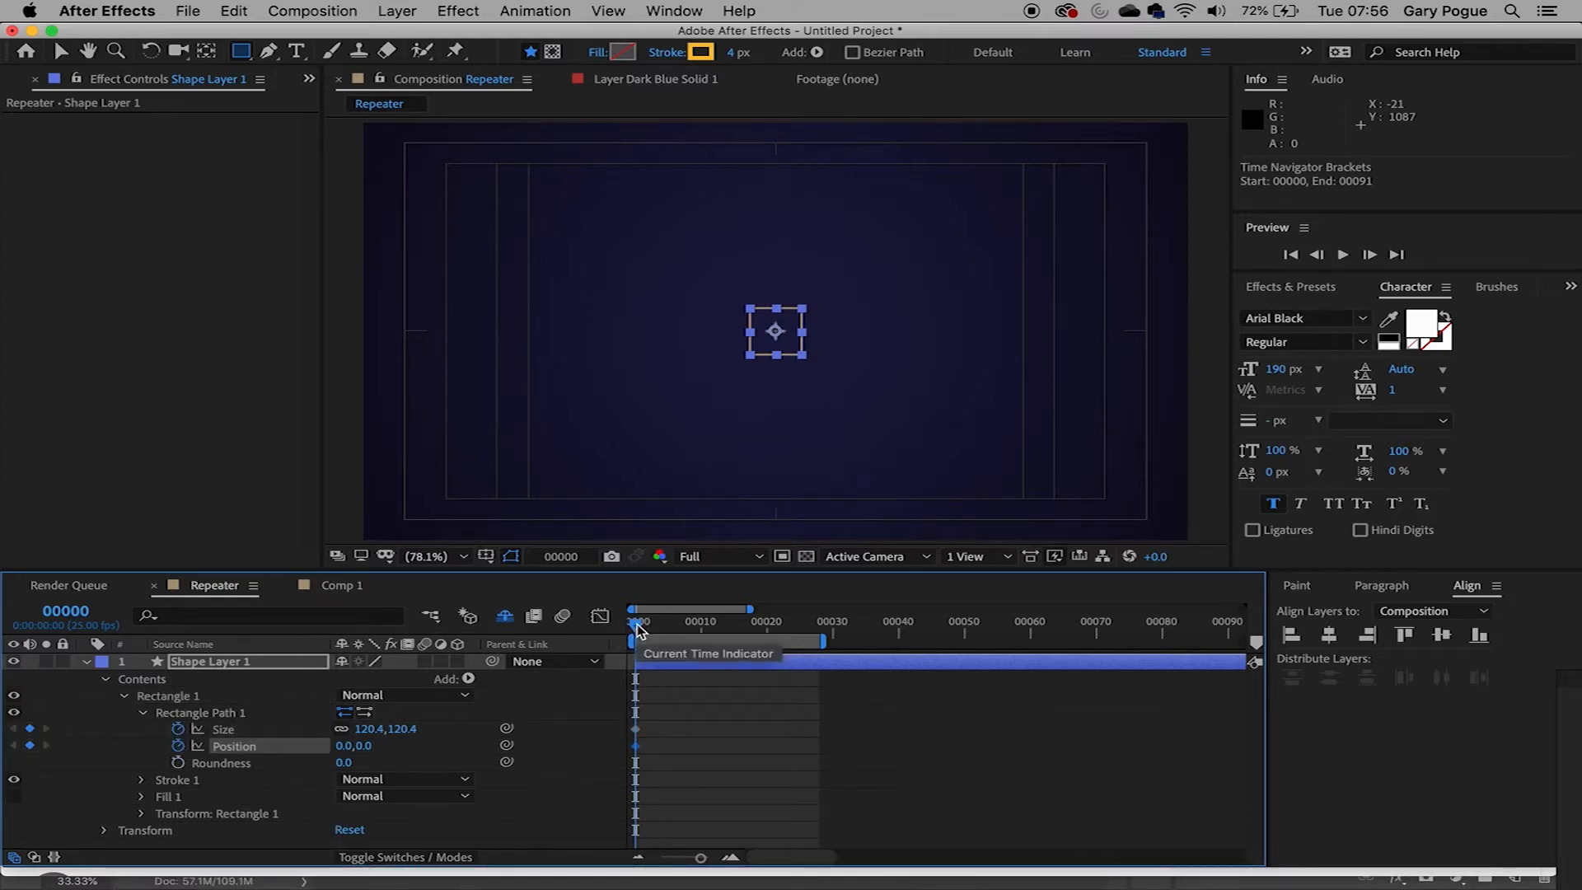
drag(638, 629, 727, 642)
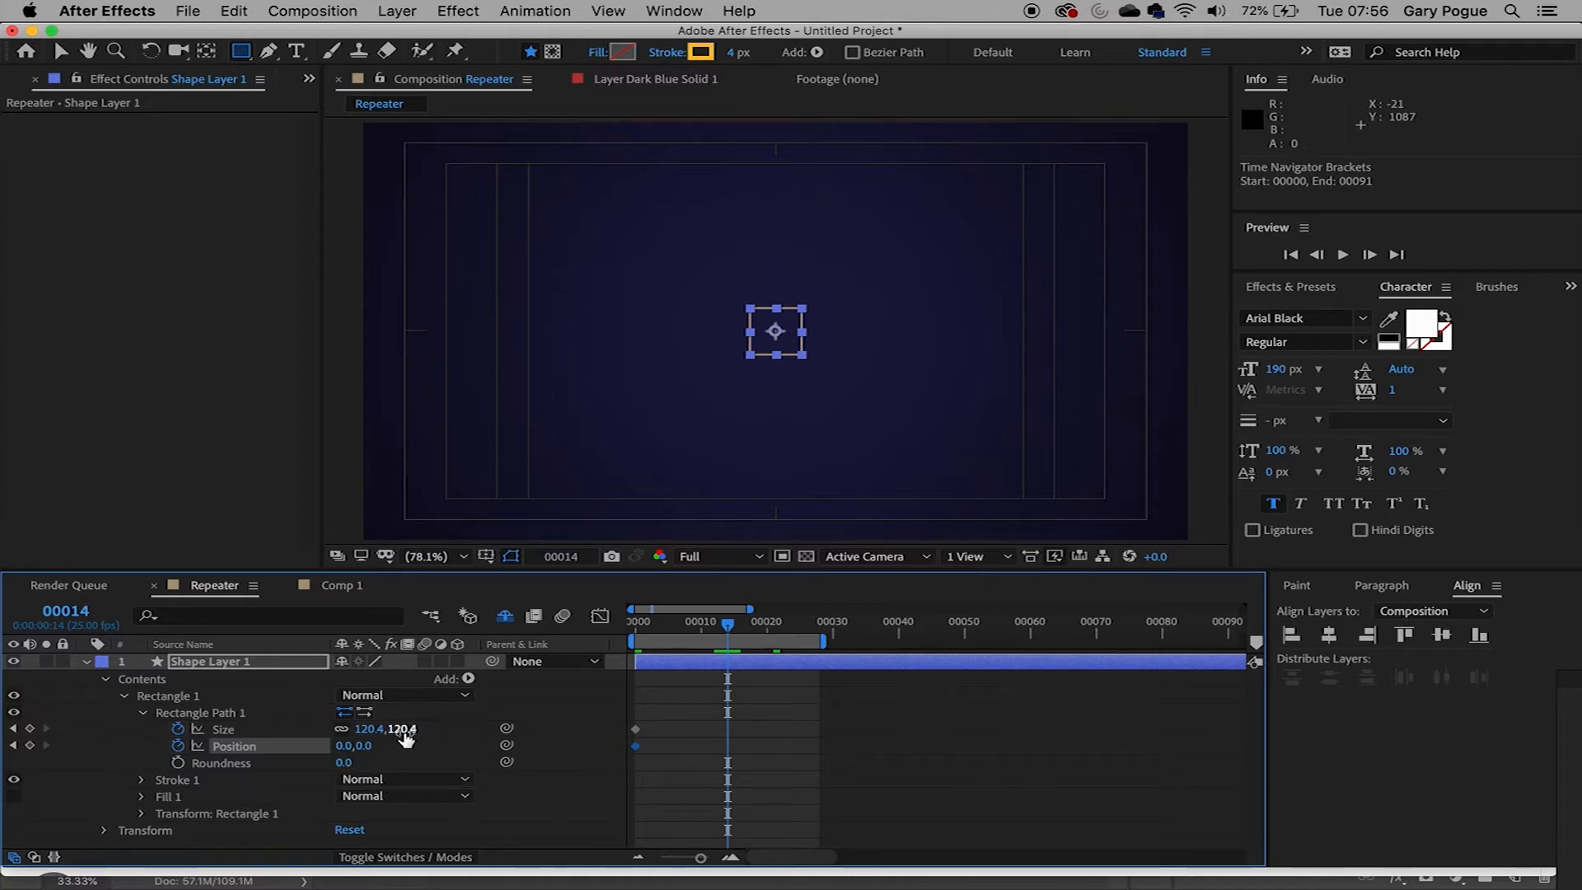
click(403, 730)
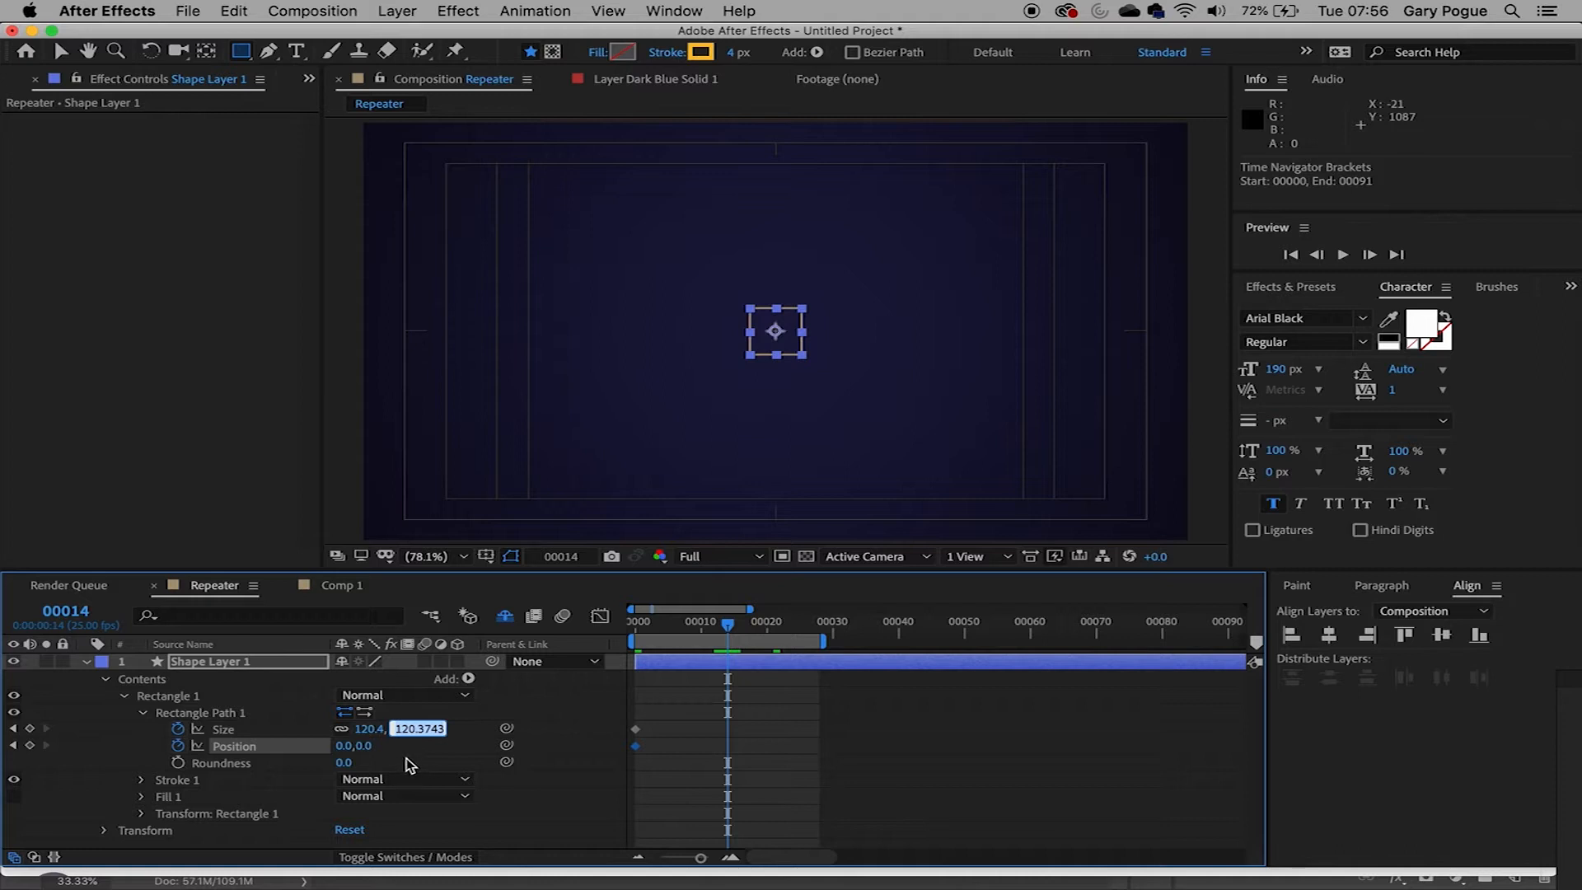
text(0)
key(Return)
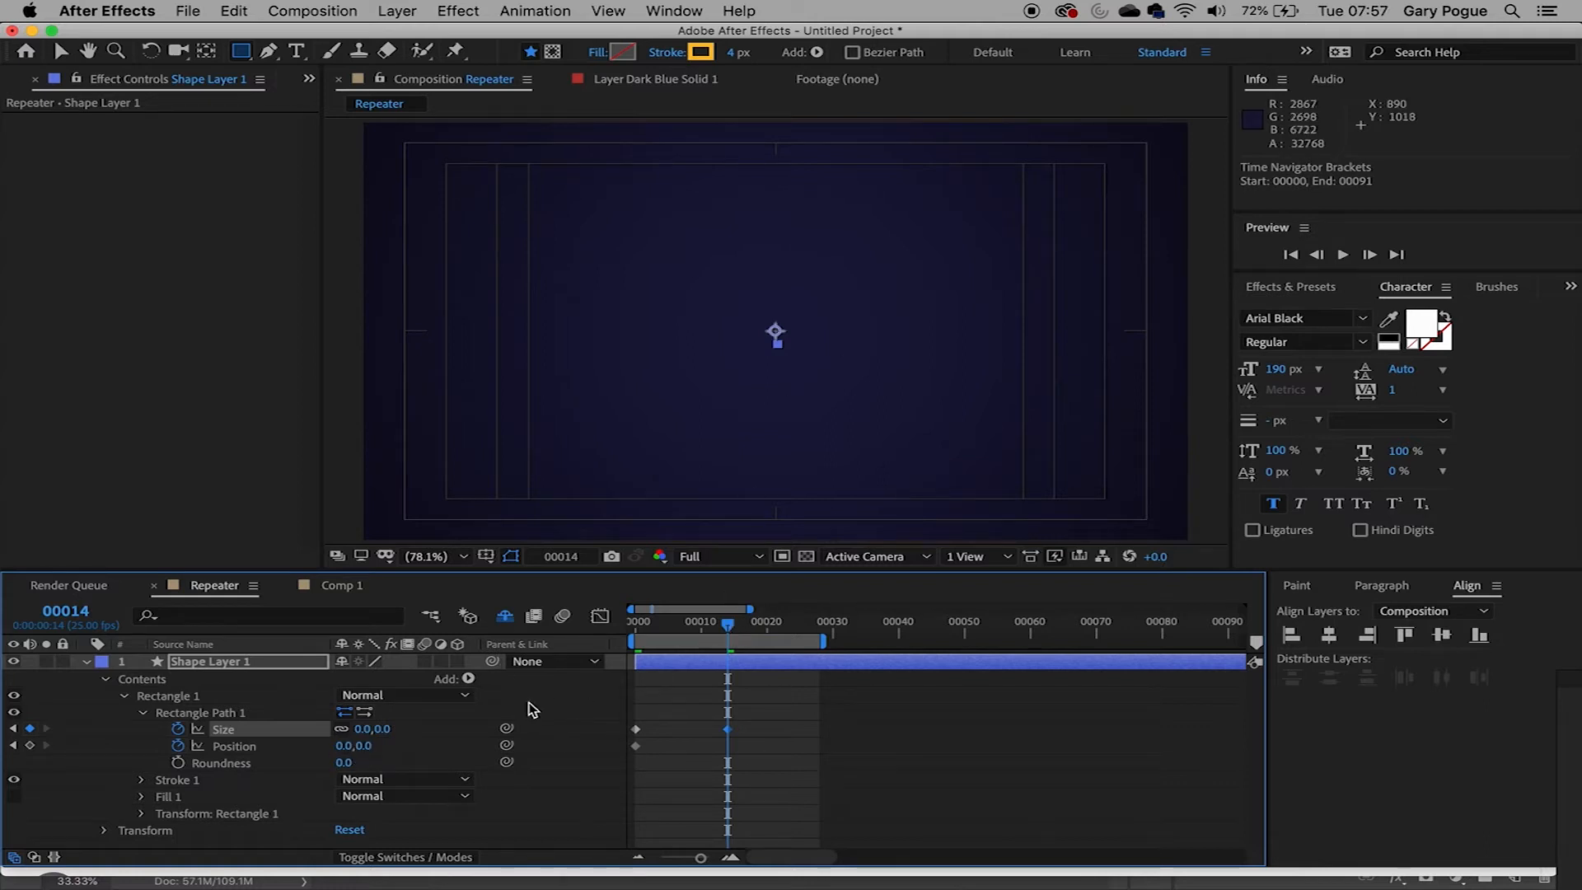
key(super+z)
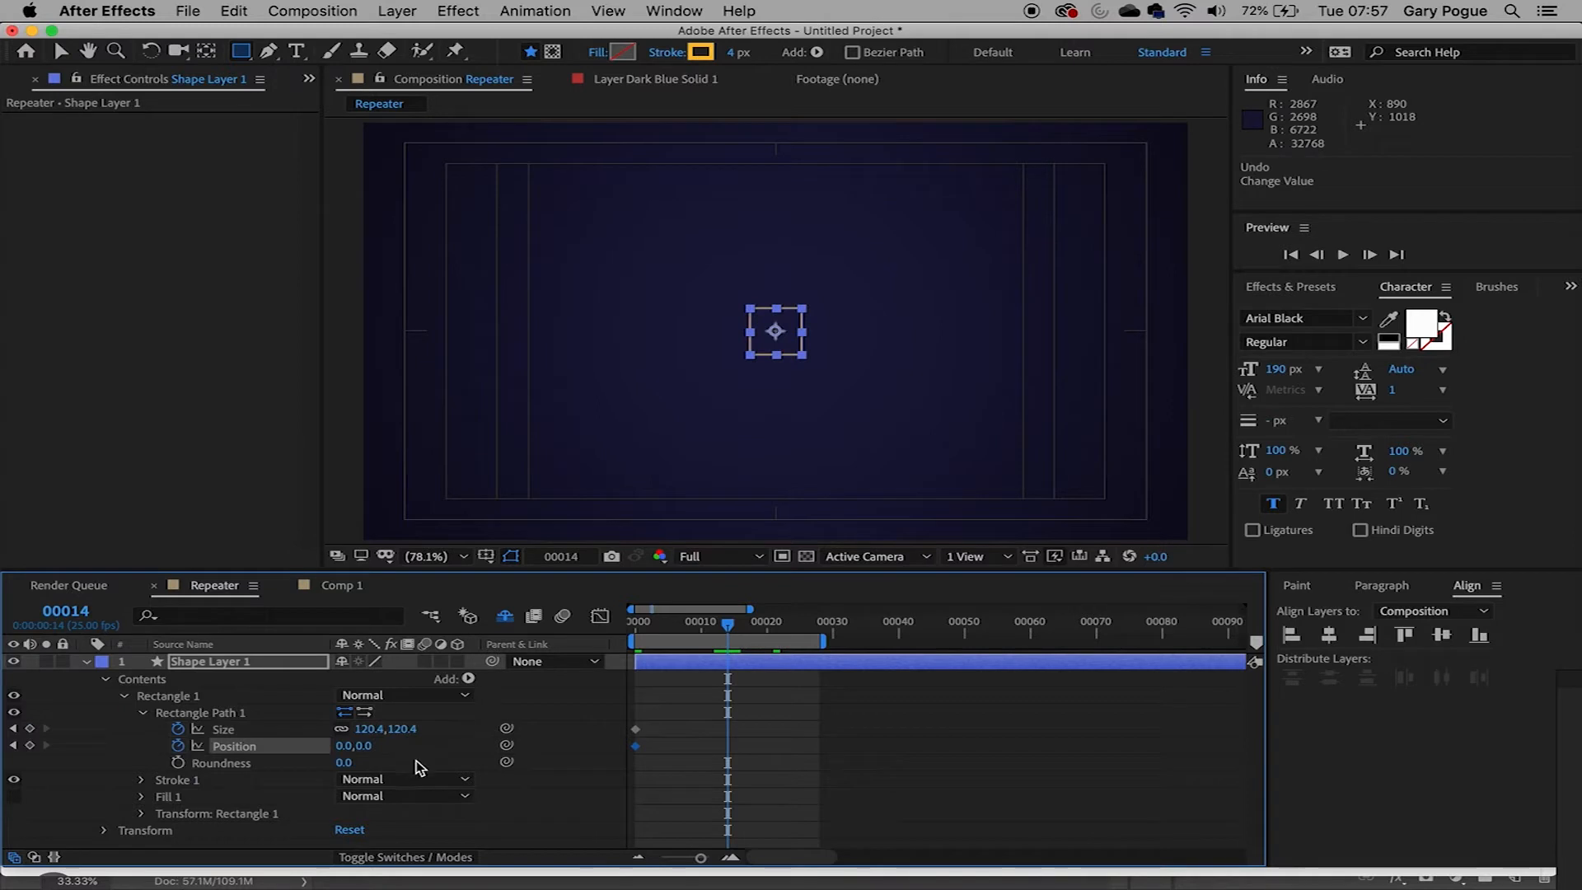
- At frame 14, set the rectangle path's Position to 0, -322 and its Size to 0
drag(365, 752, 10, 758)
drag(375, 756, 364, 756)
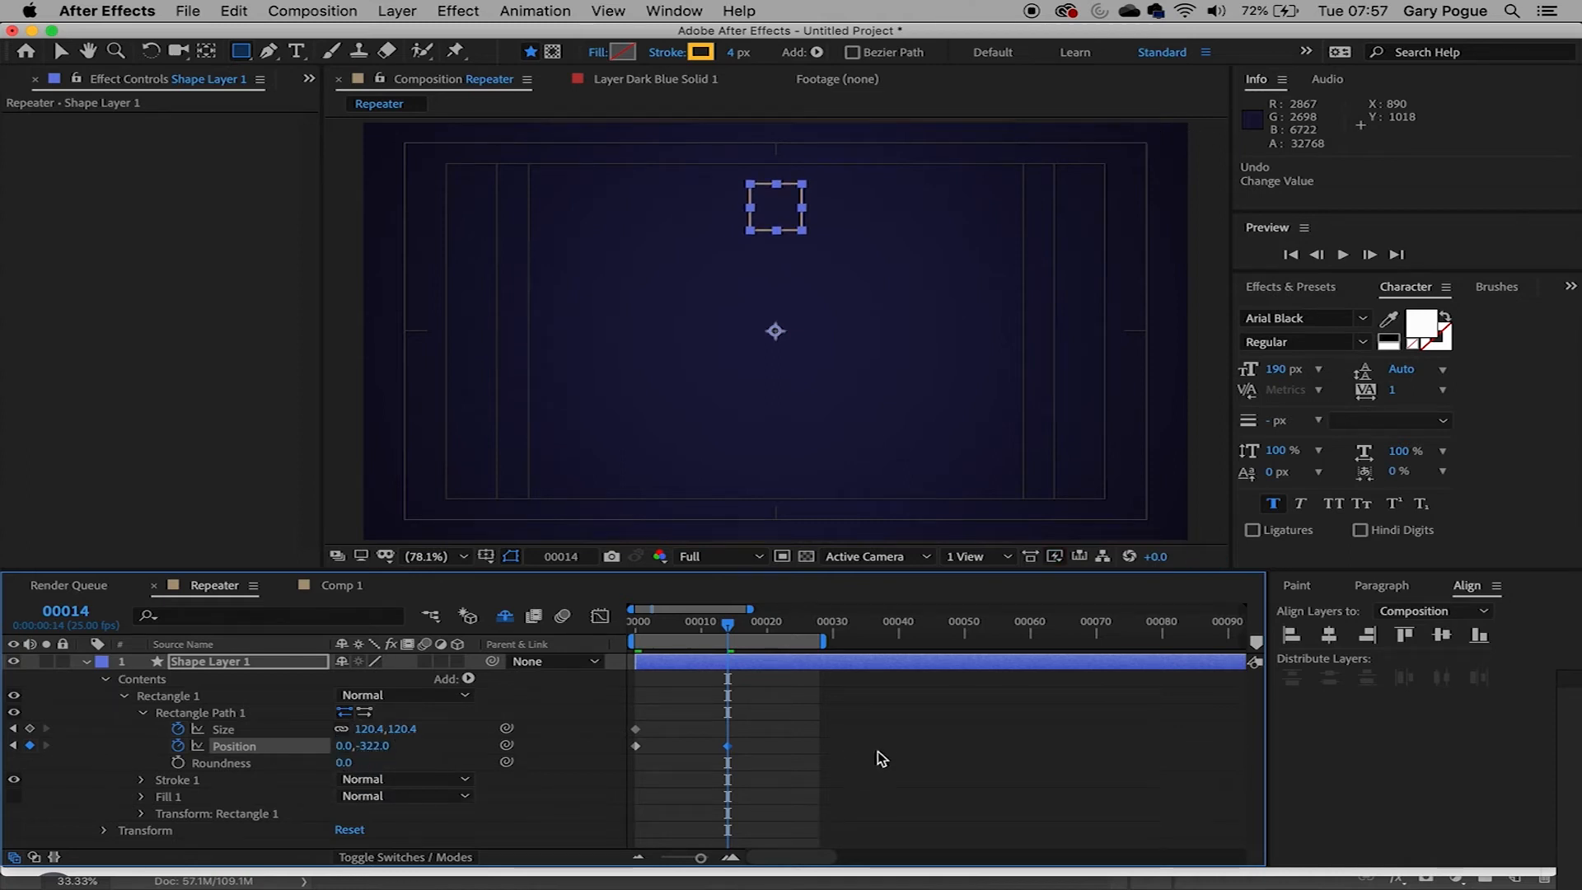
click(400, 729)
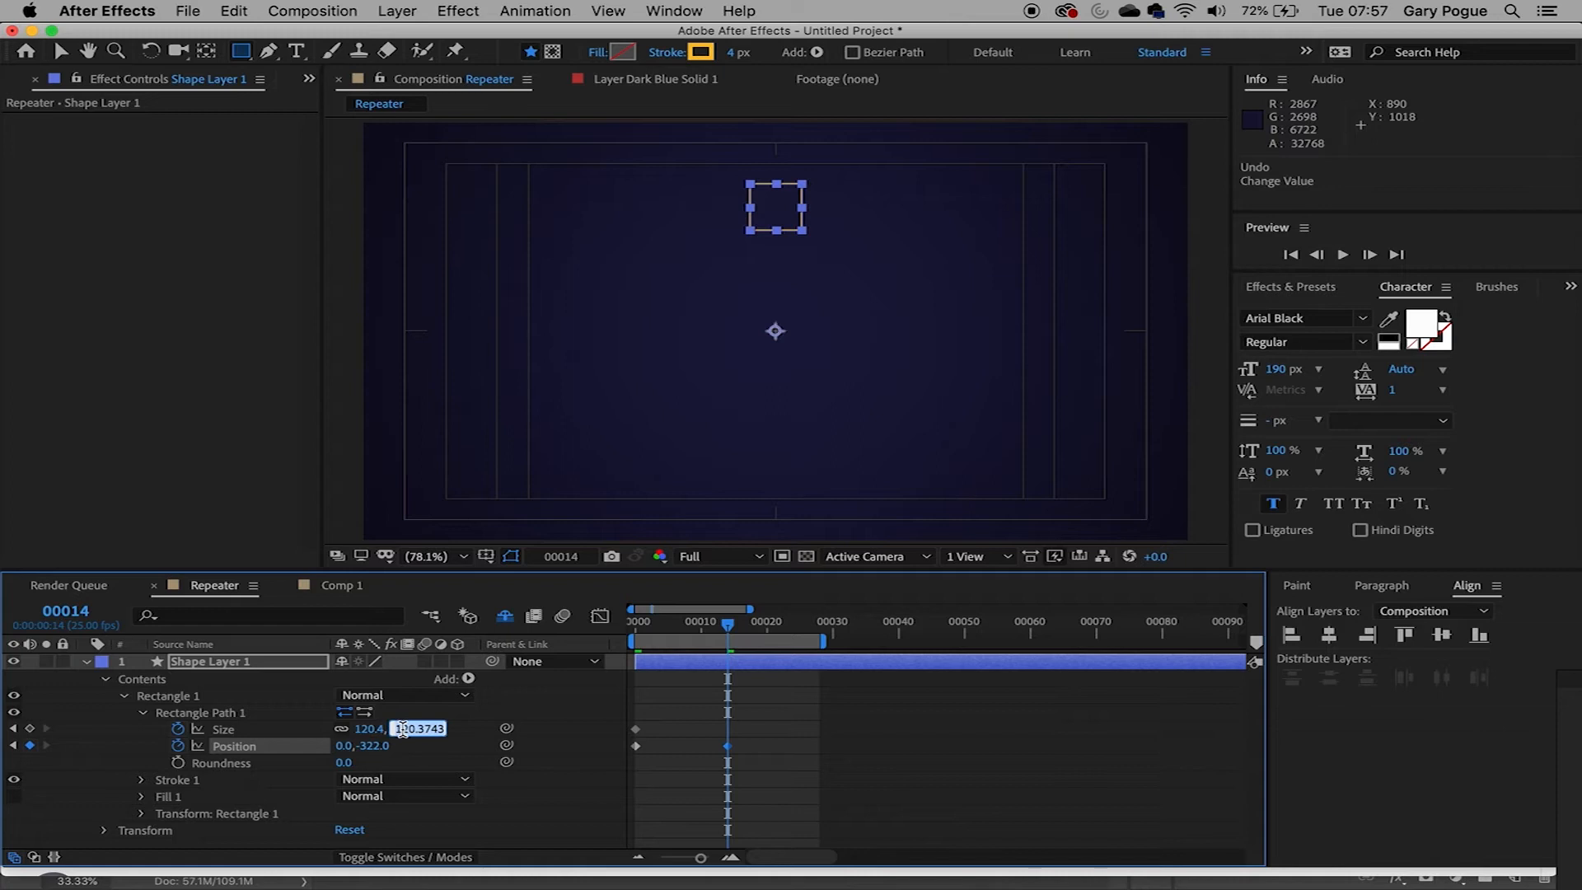
text(0)
key(Return)
- Preview the square's animation and scrub through its first frames to examine the size and position changes
key(Home)
key(space)
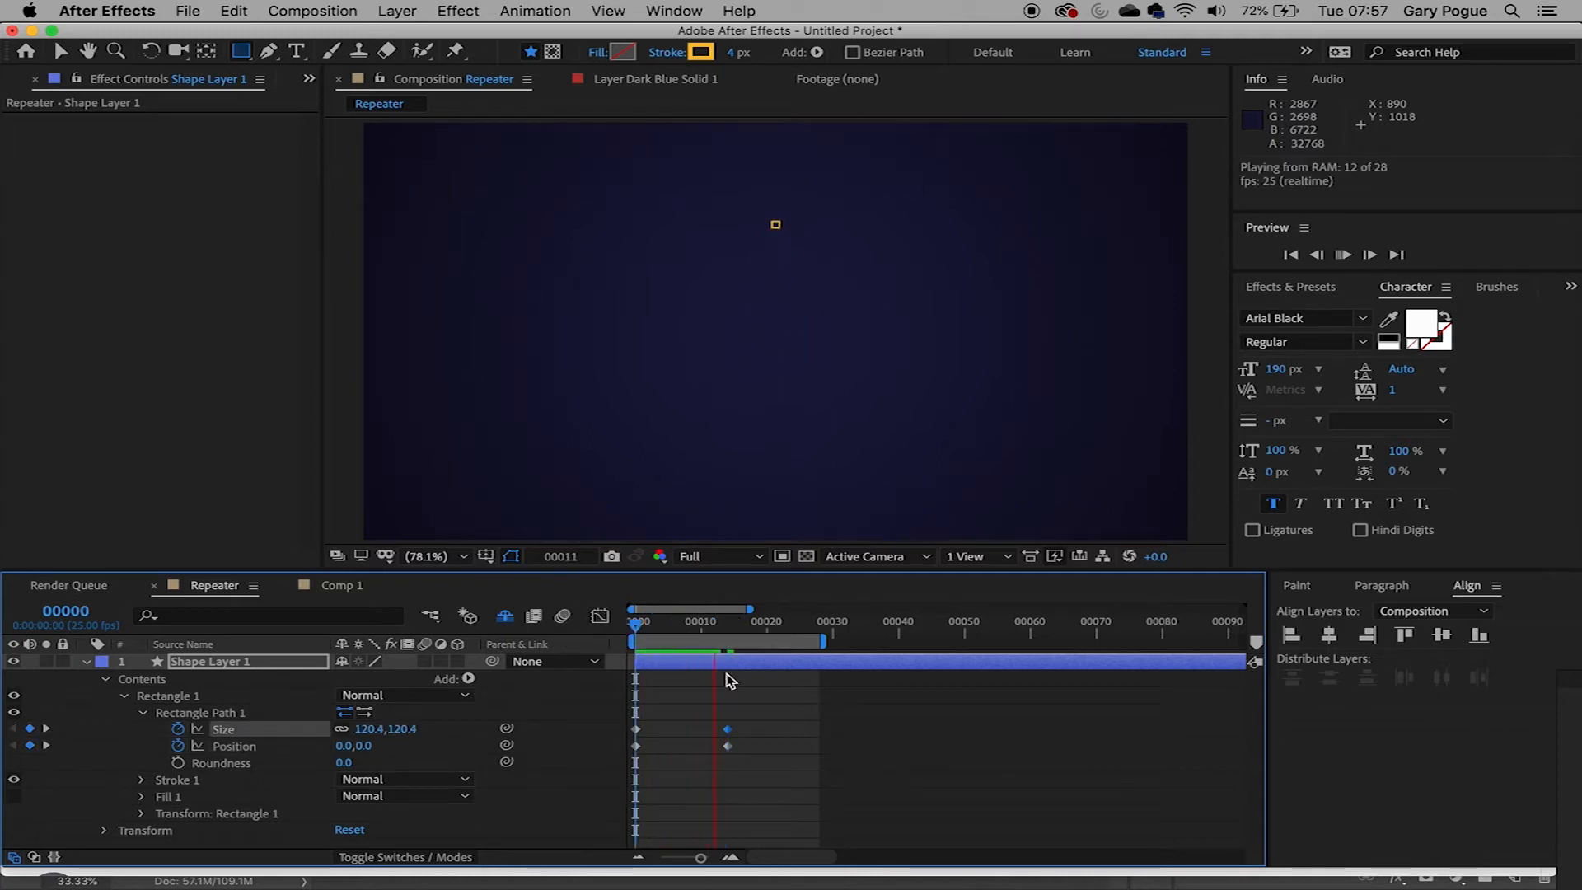
drag(779, 633, 597, 640)
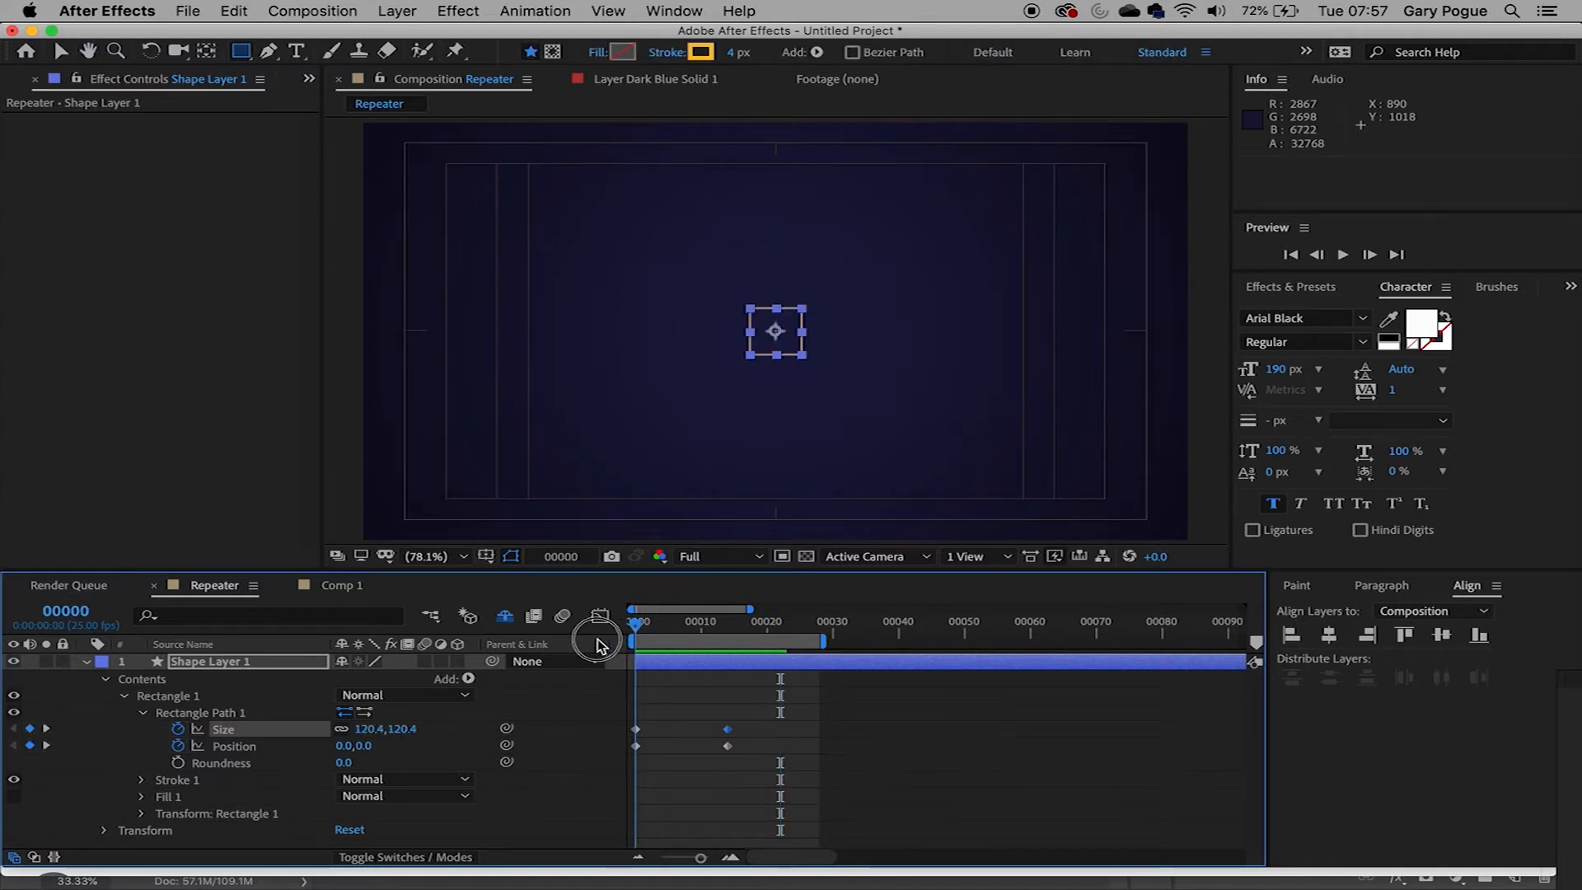
drag(597, 643, 682, 651)
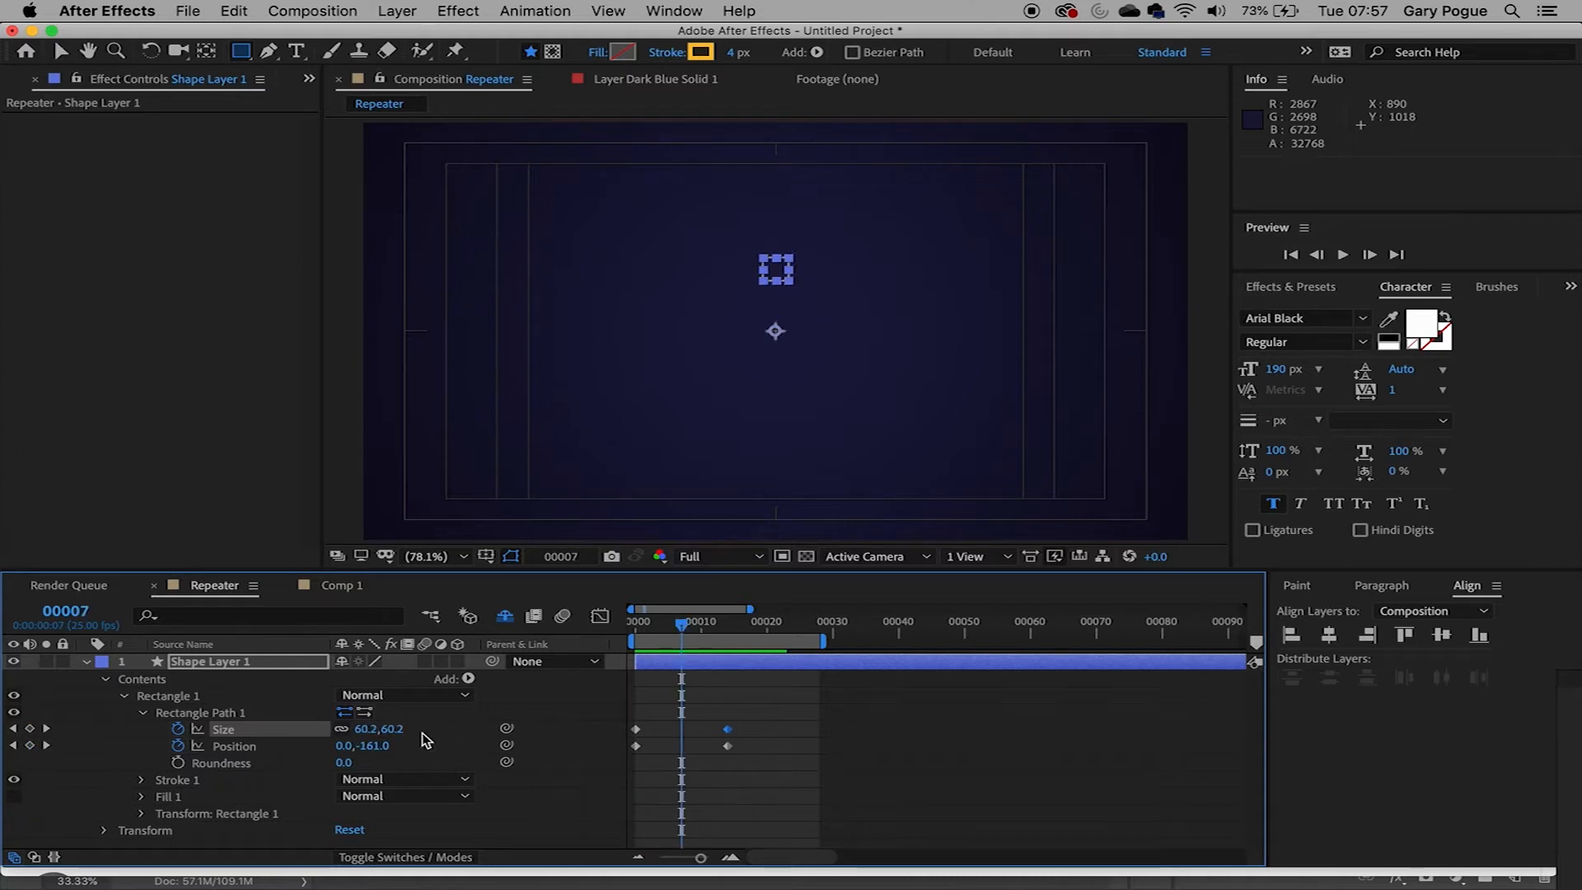
drag(687, 635, 590, 636)
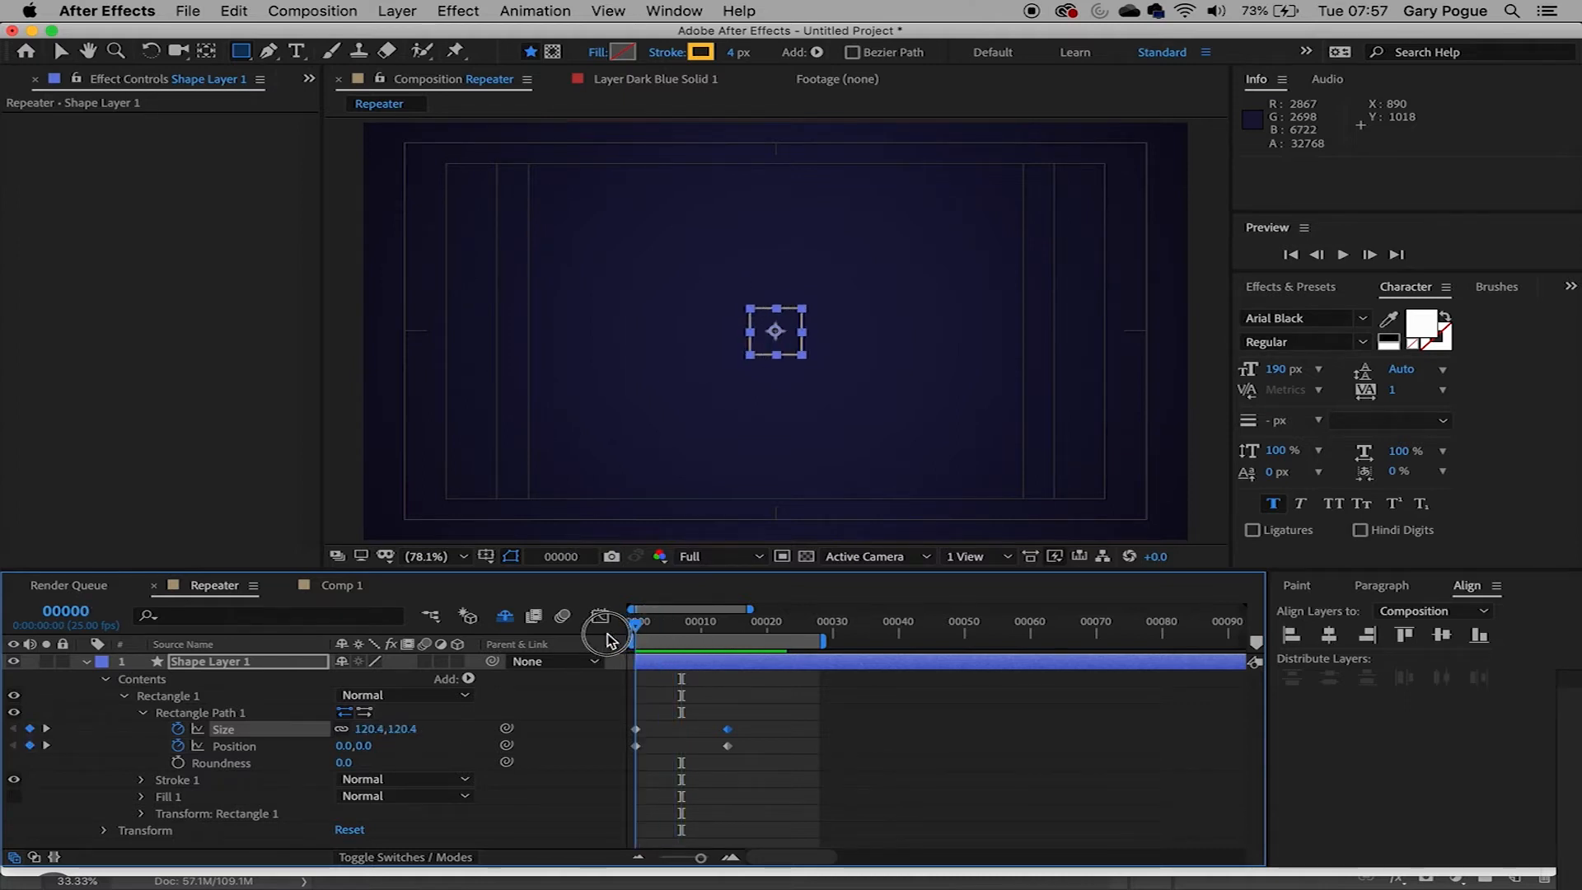
- Copy the Size keyframe from frame 0 to frame 8 and delete the Position keyframe pasted along with it
drag(659, 716, 611, 778)
key(super+c)
drag(652, 712, 623, 736)
drag(689, 636, 689, 638)
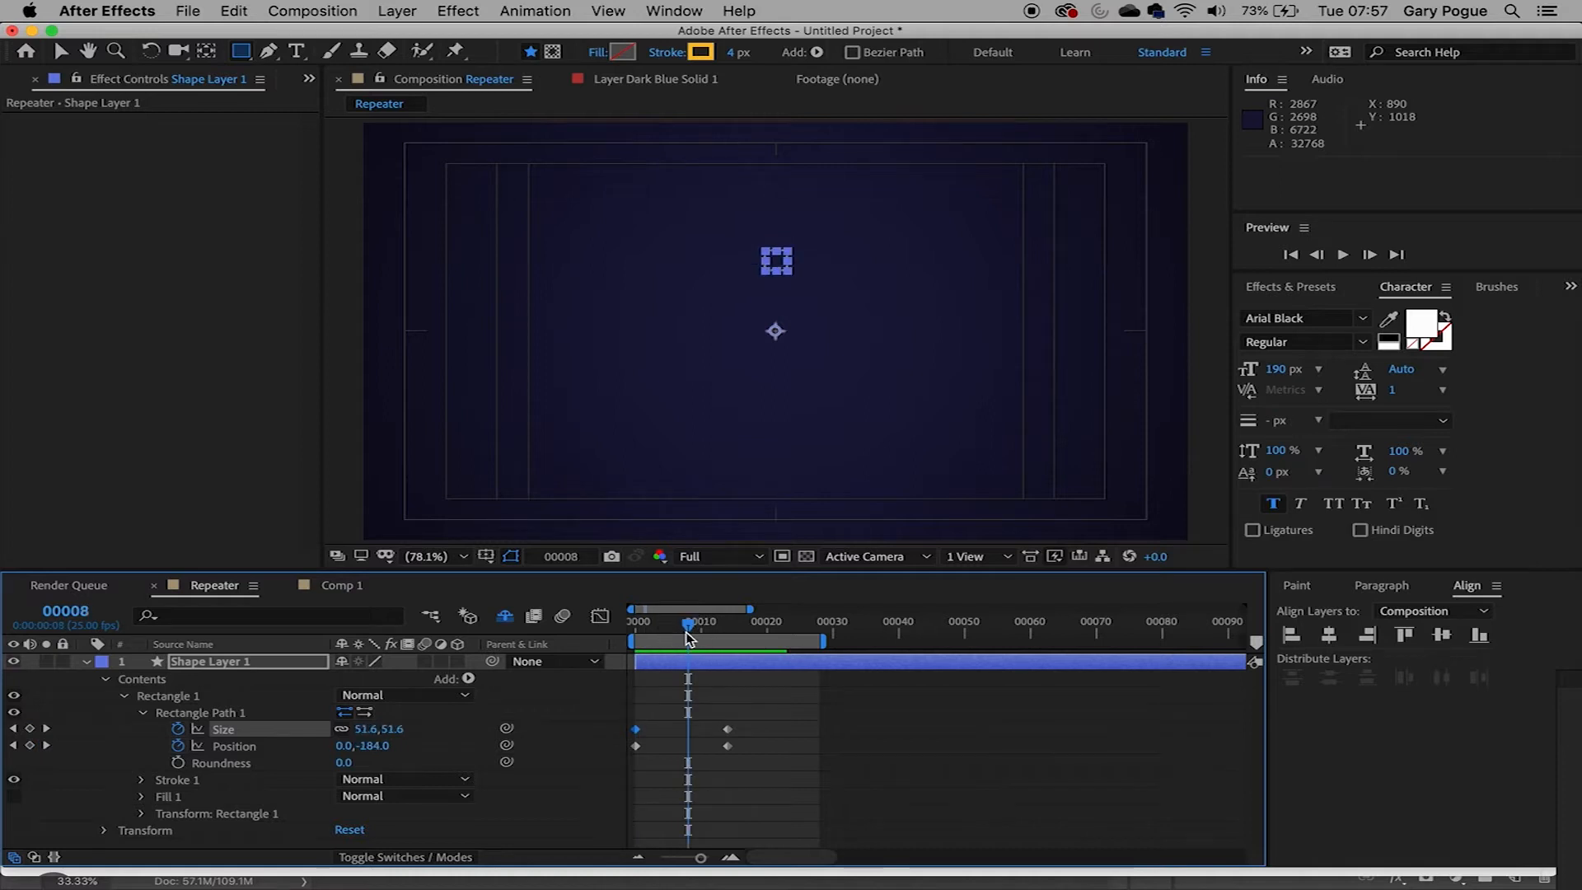
key(super+v)
click(694, 774)
click(690, 748)
key(Delete)
- Set the rectangle path's Size to 0 at frame 0 and preview the animation
drag(689, 639, 615, 651)
click(418, 736)
text(0)
key(Return)
drag(636, 633, 746, 640)
key(space)
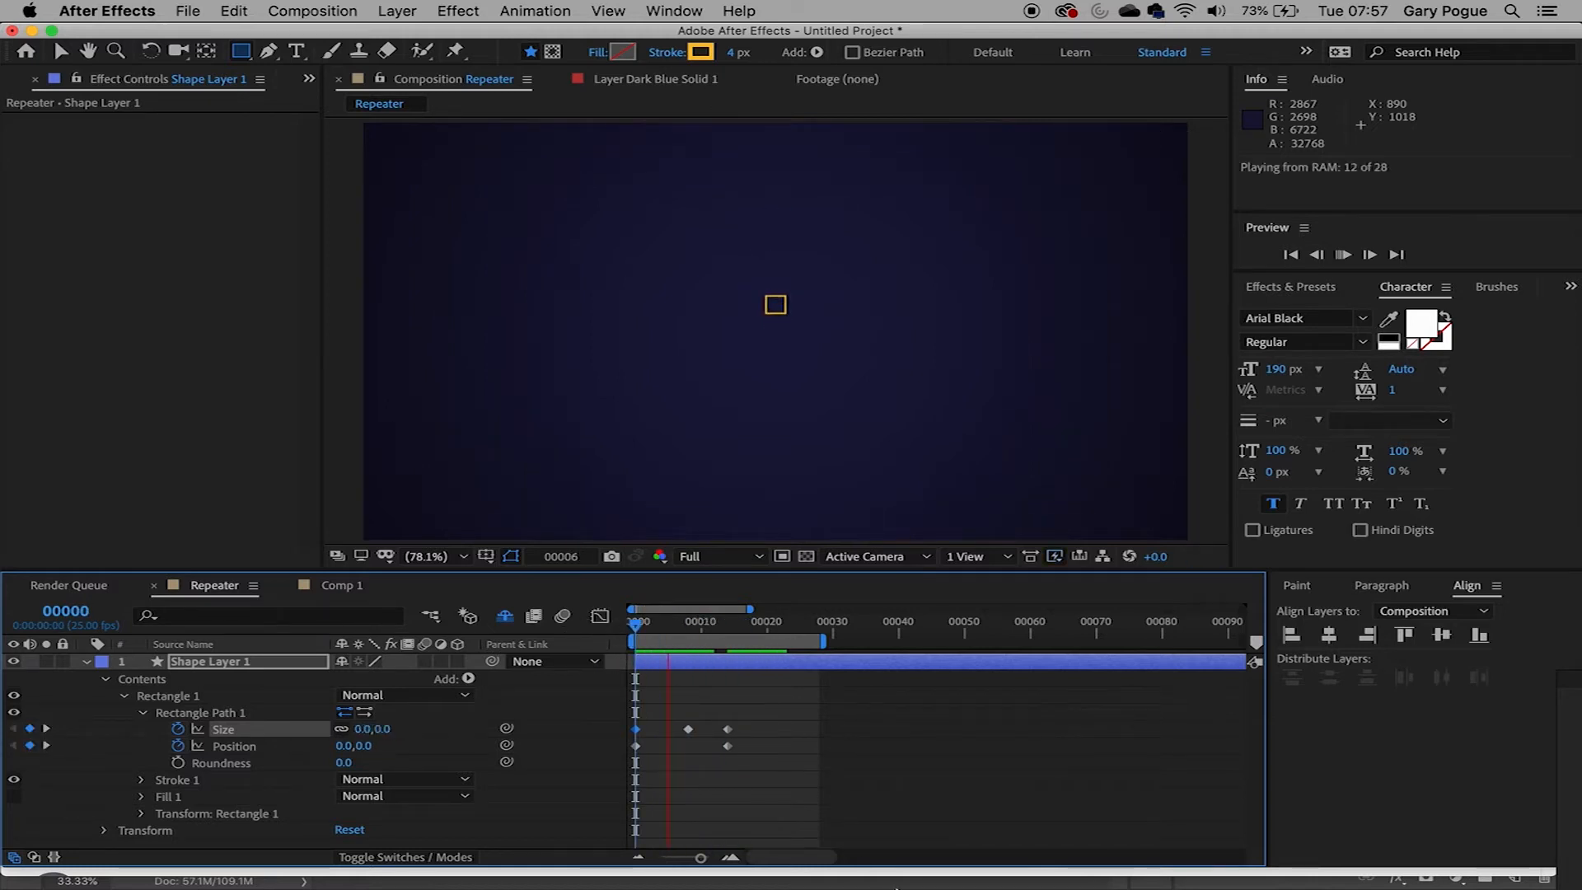
mouse_move(897, 887)
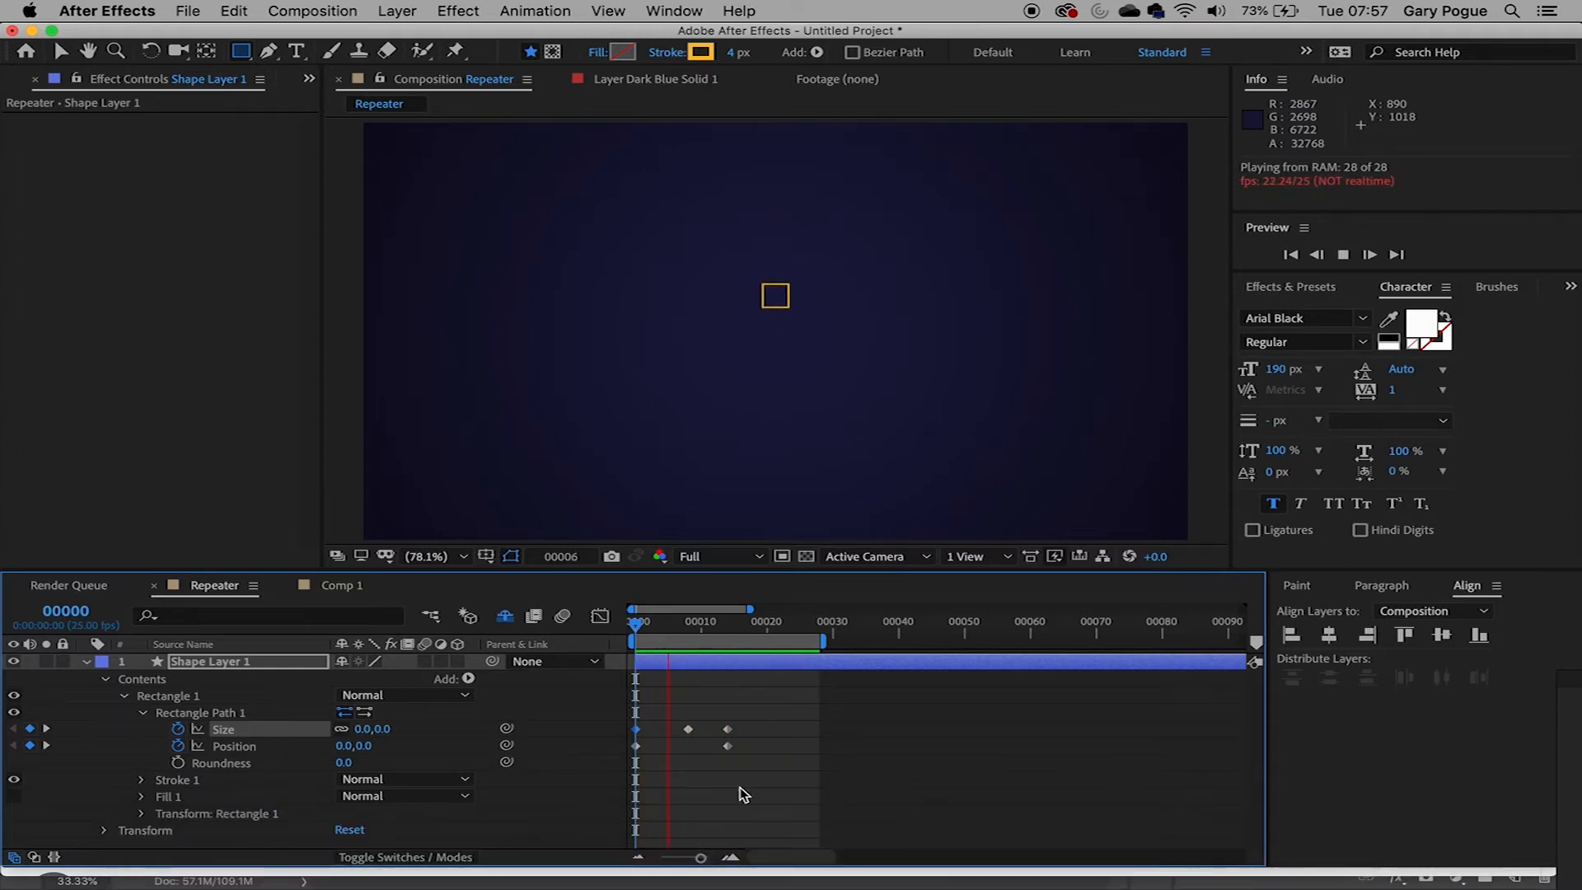
key(space)
- Move the middle Size keyframe to frame 7 and play the animation from the start
drag(688, 729, 682, 731)
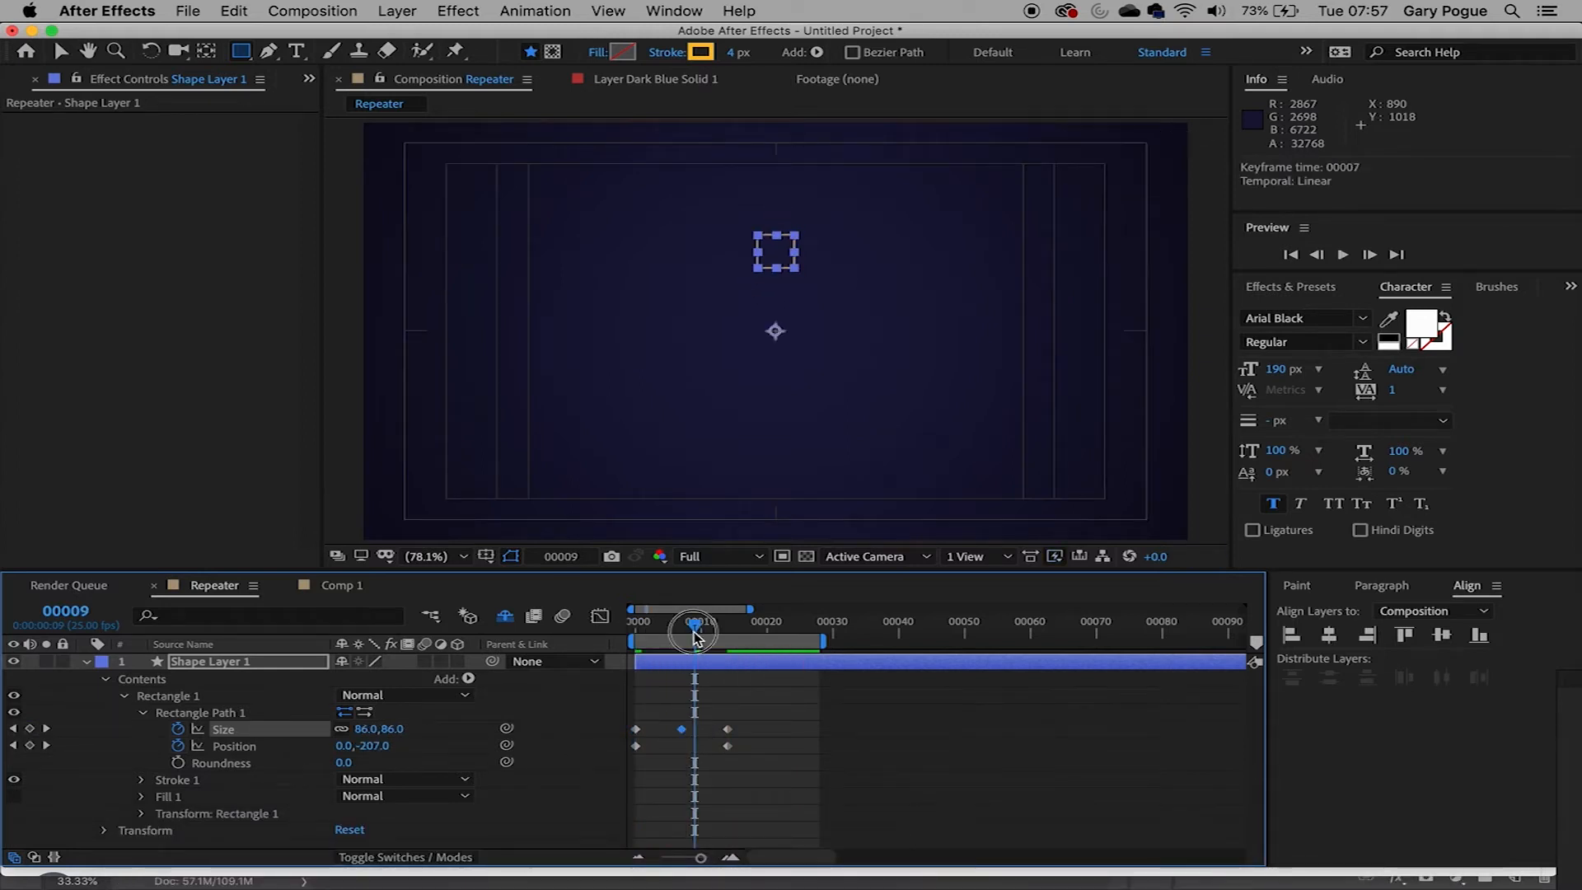
drag(695, 627, 614, 641)
key(space)
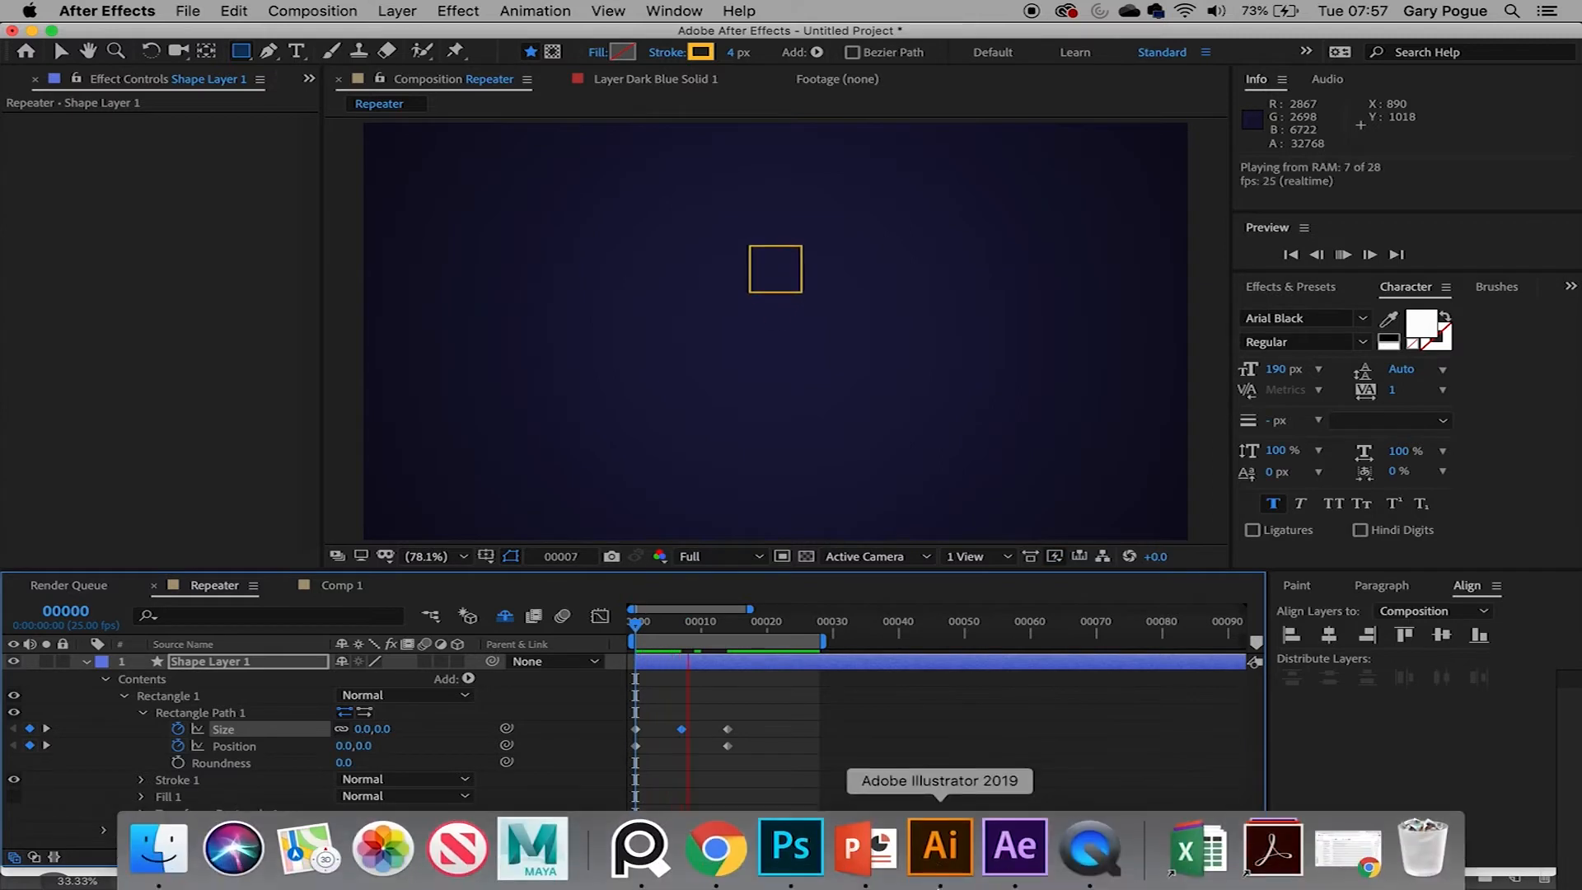
key(space)
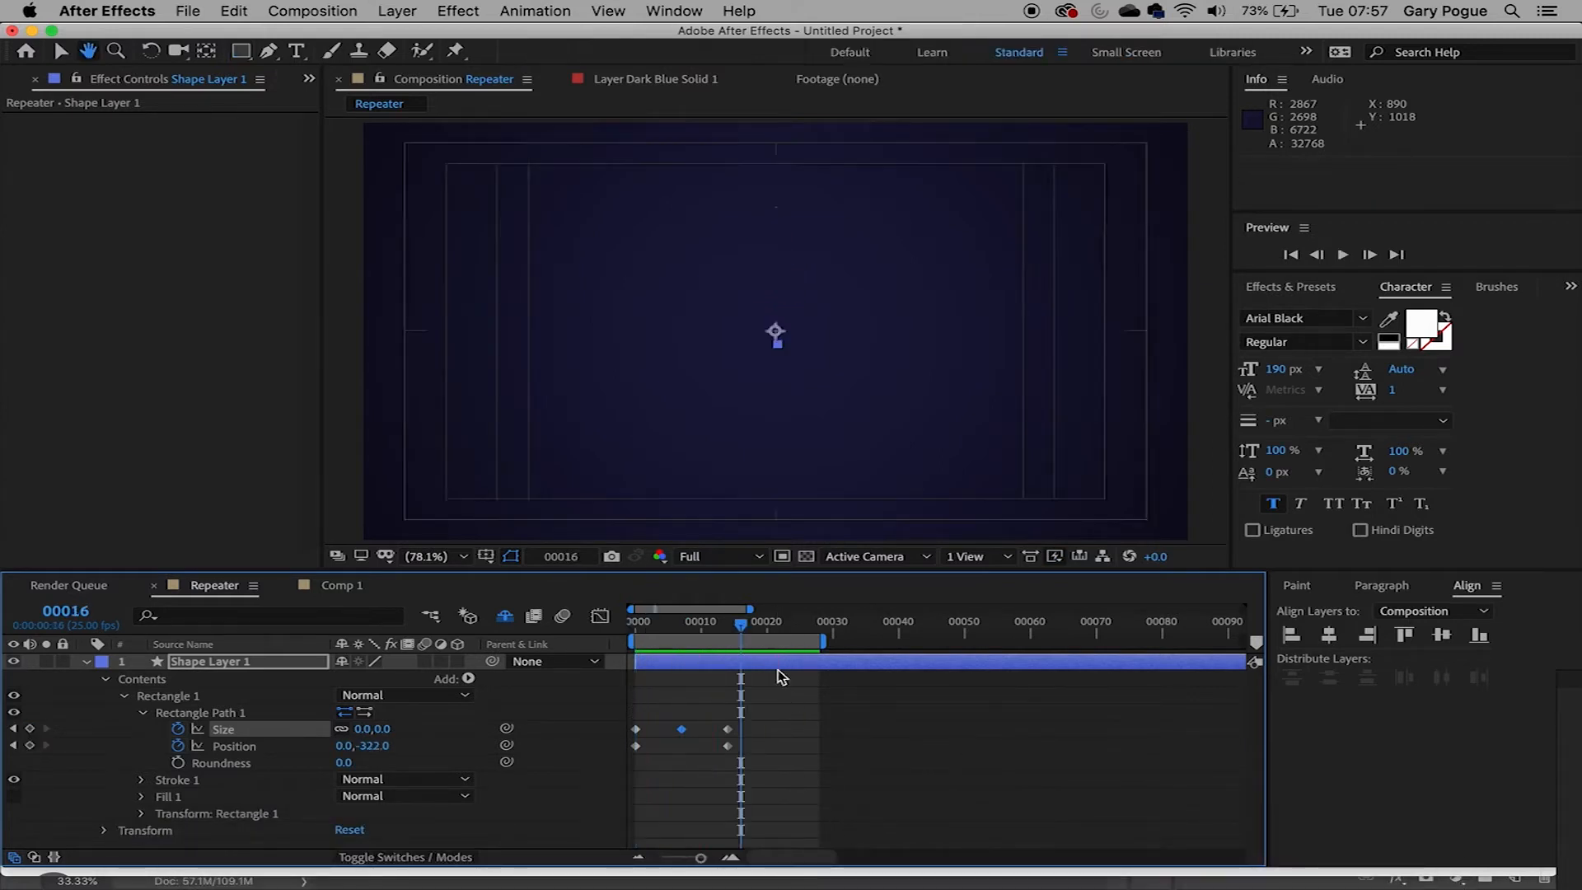
- At frame 0, set the Opacity in Rectangle 1's transform properties to 0%
drag(740, 625, 642, 626)
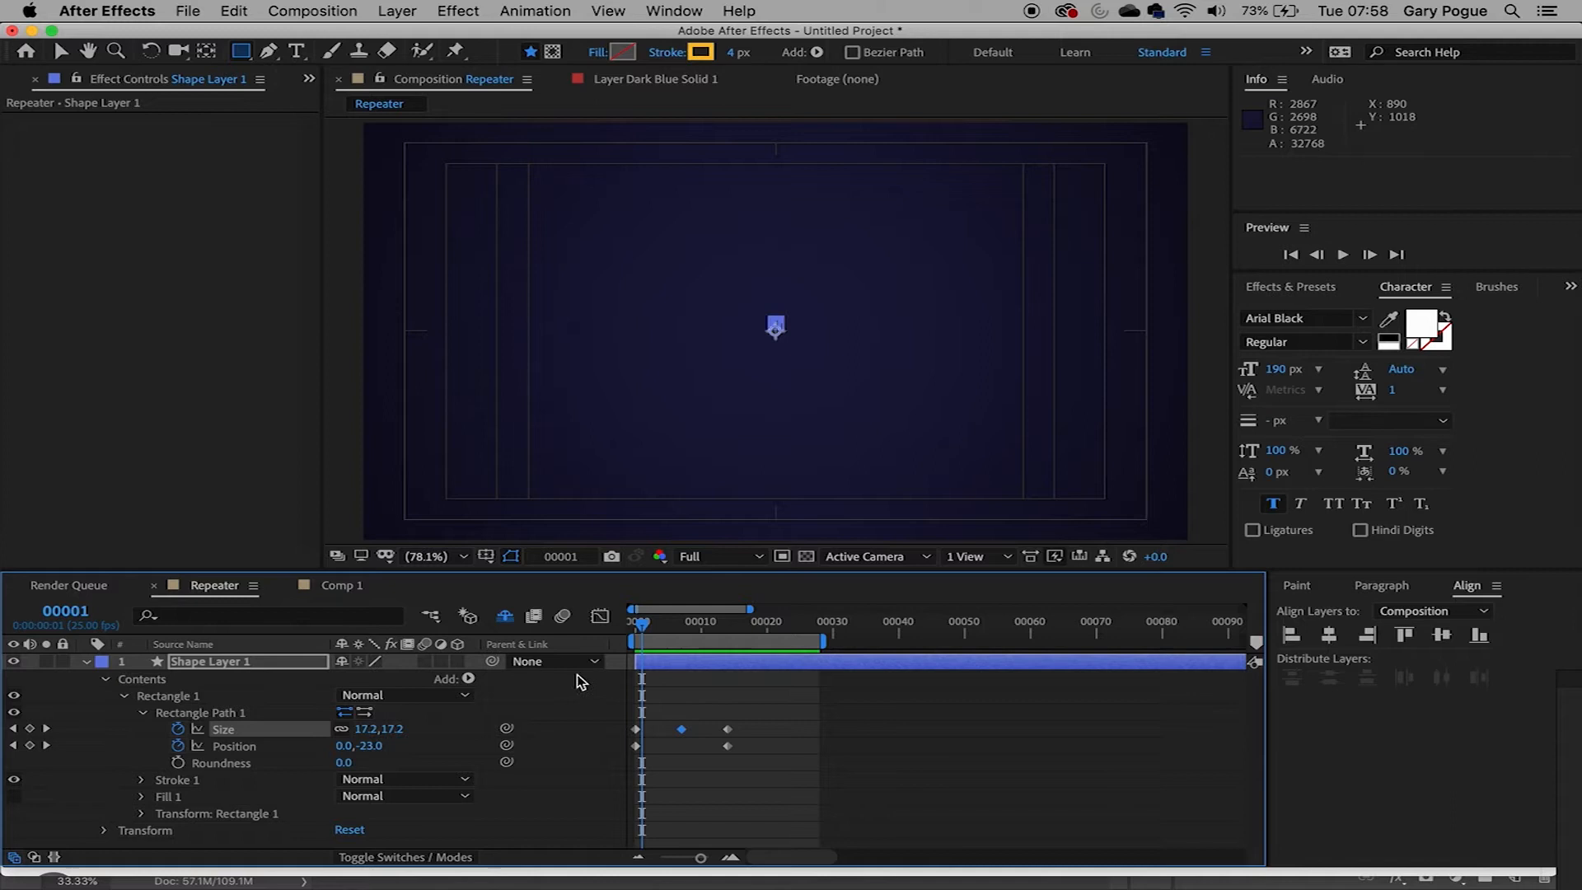
click(142, 815)
drag(643, 625, 633, 625)
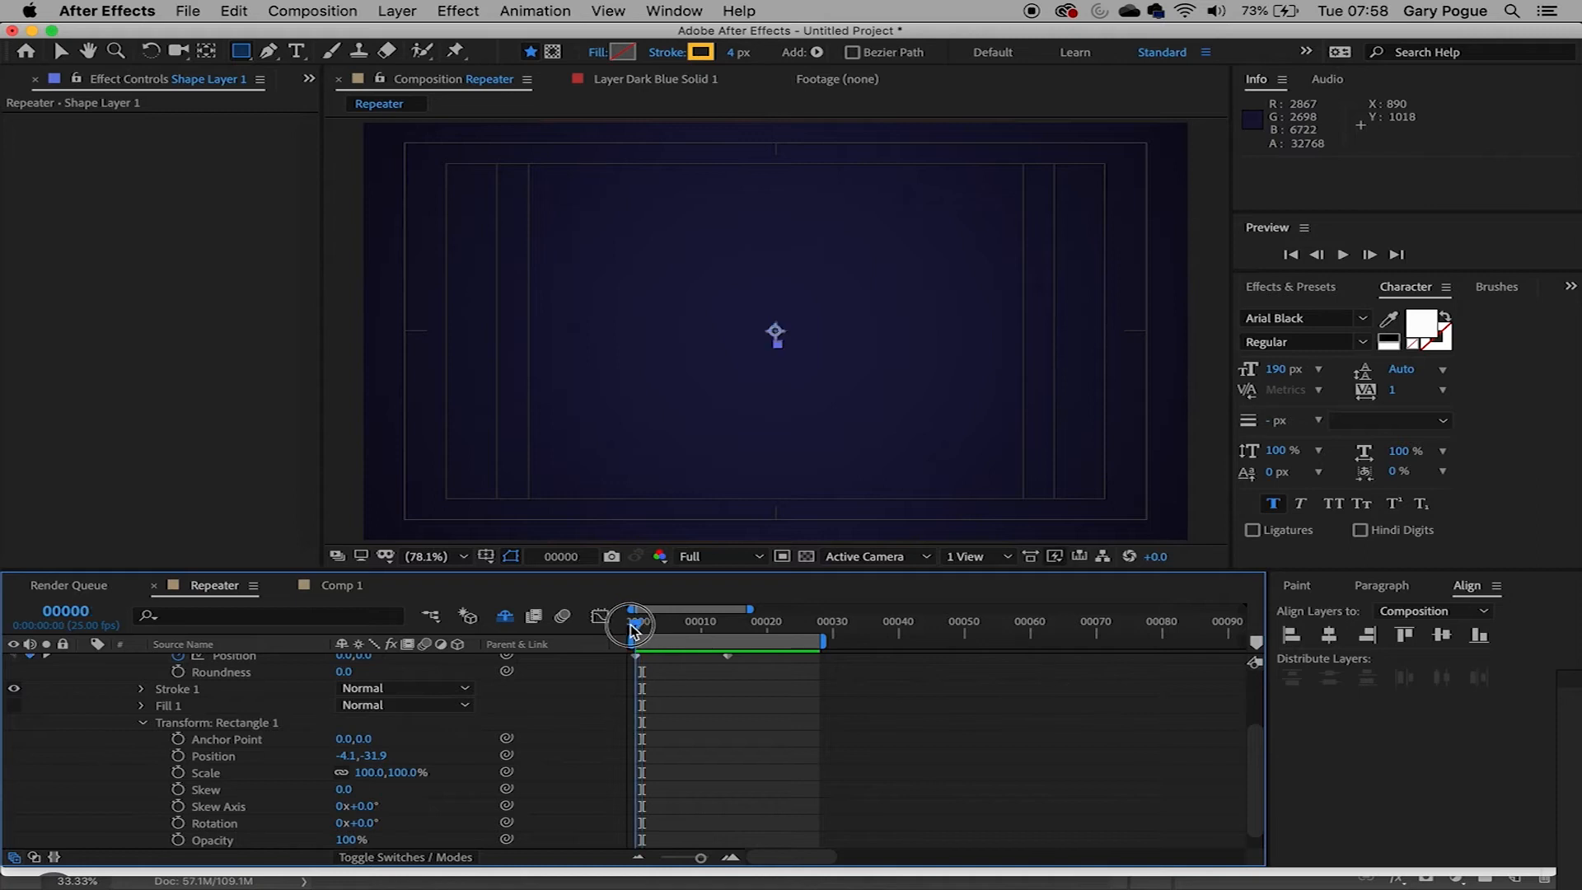
click(354, 840)
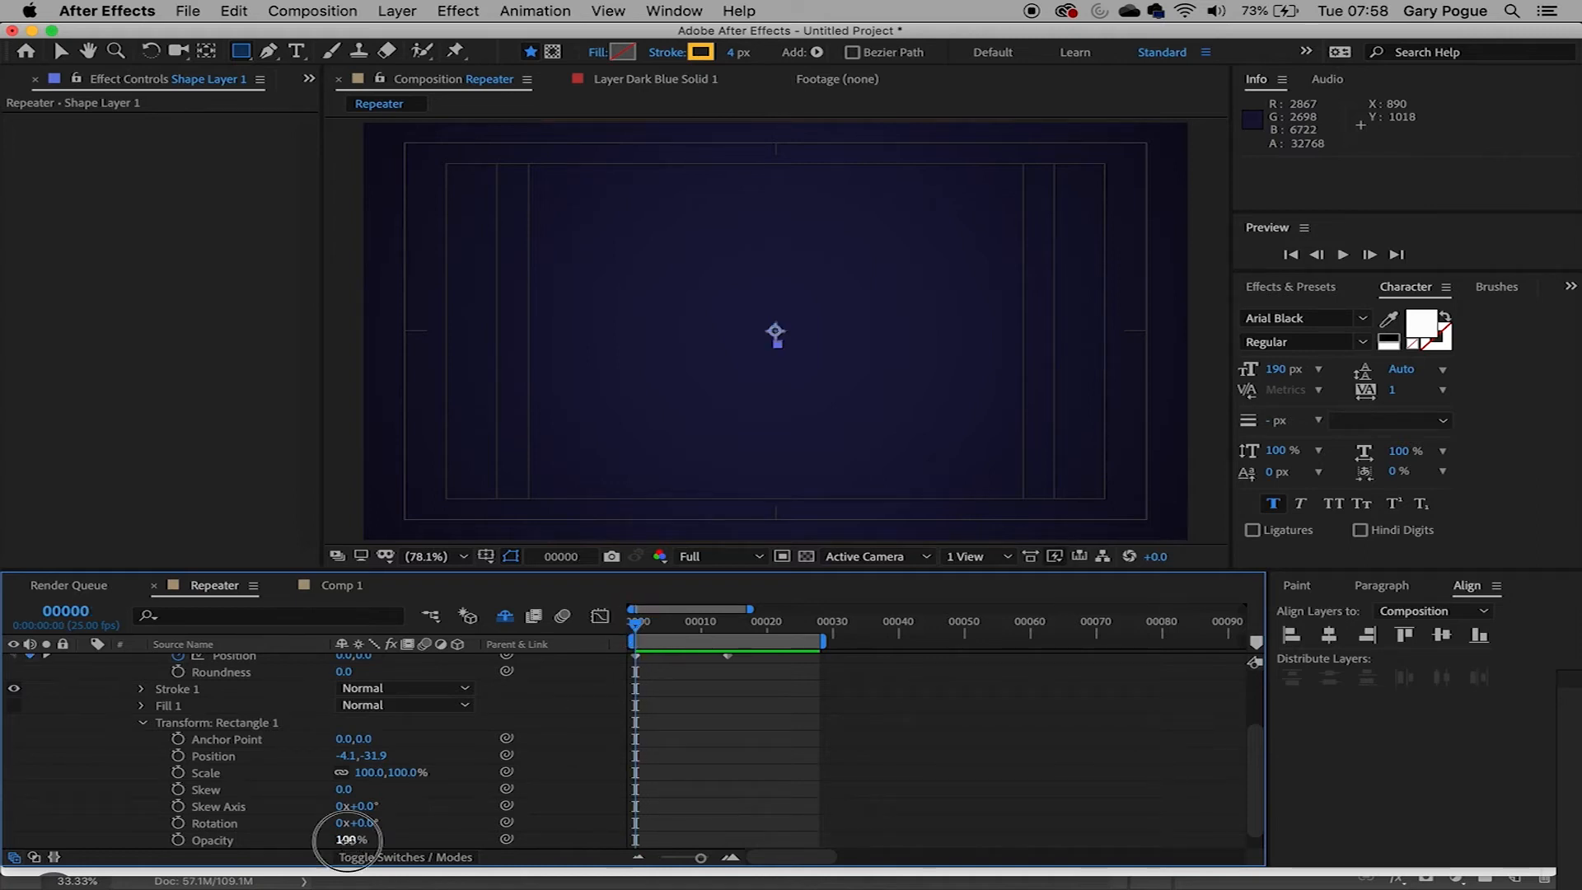
text(0)
key(Return)
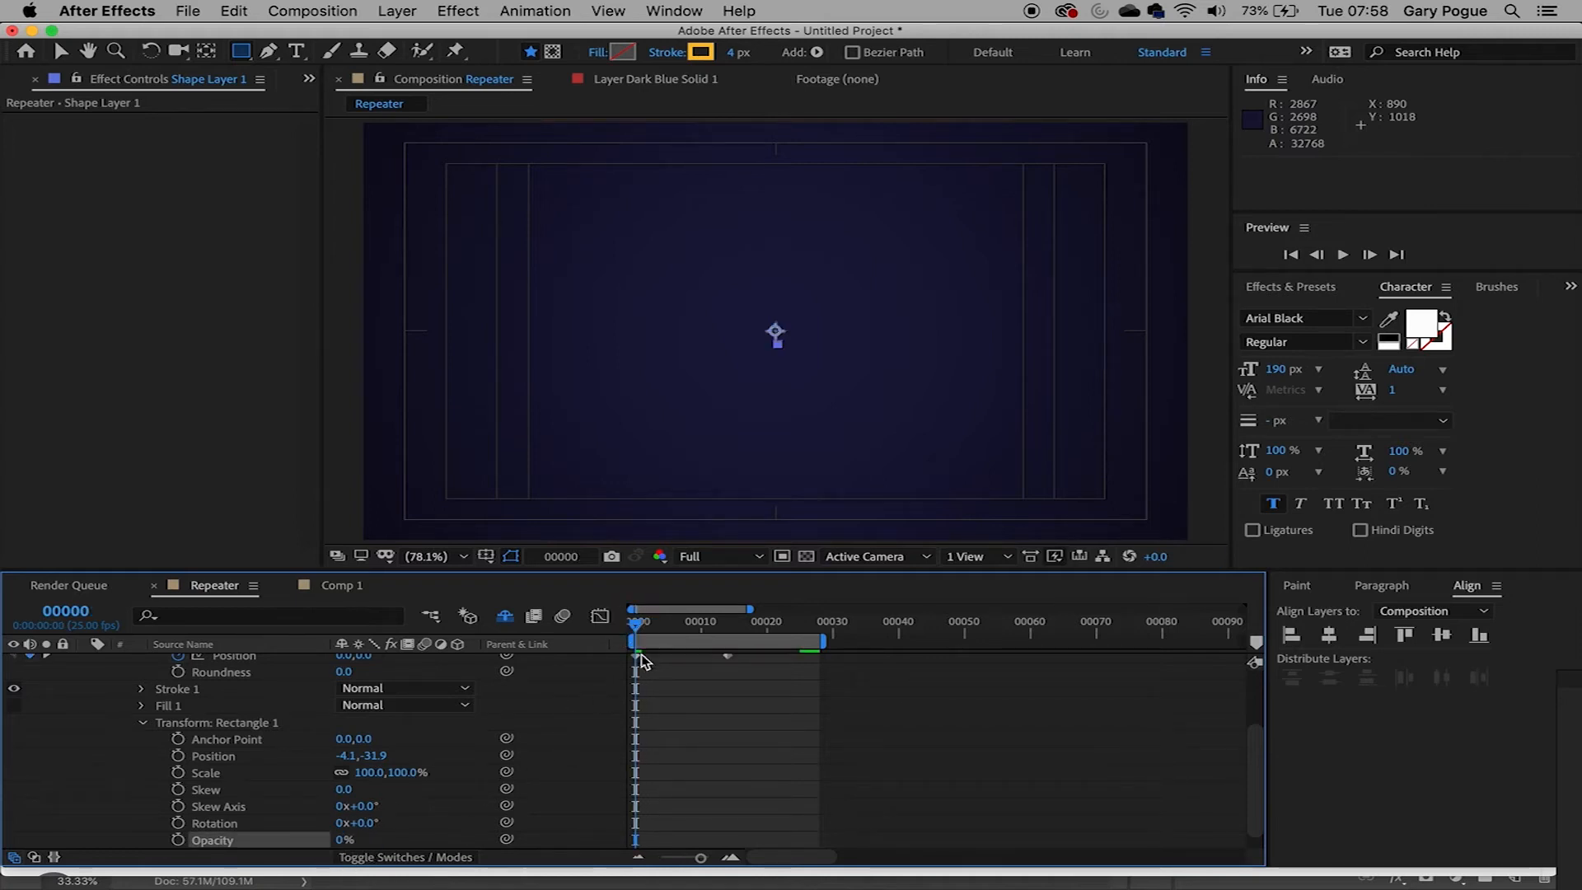
- At frame 7, set the Opacity in Rectangle 1's transform properties to 100%
drag(642, 626, 726, 626)
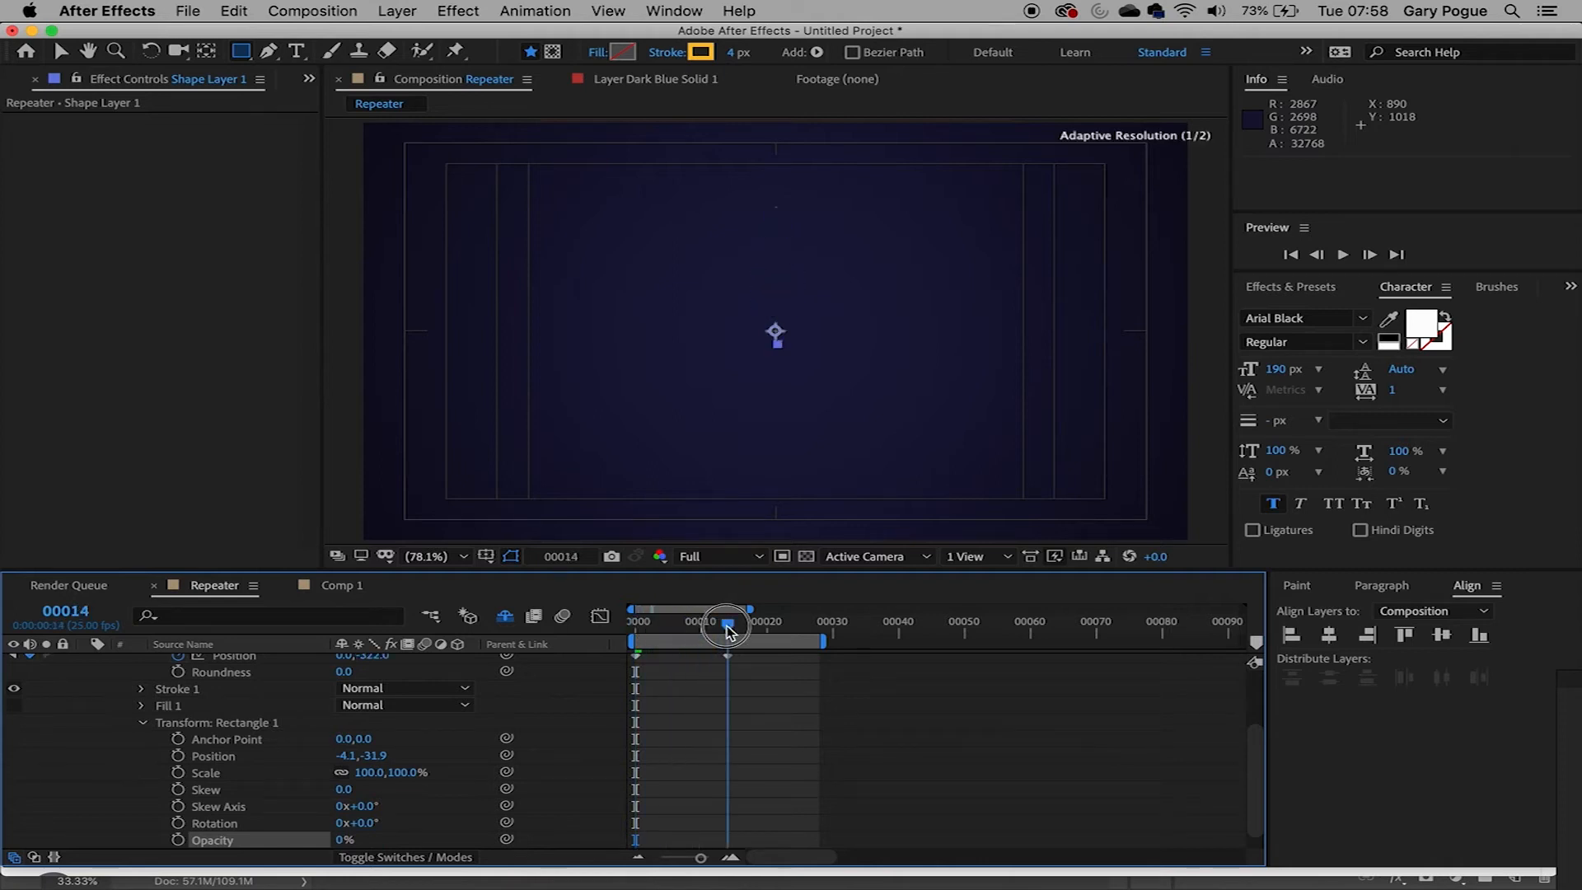
scroll(684, 717, up, 1)
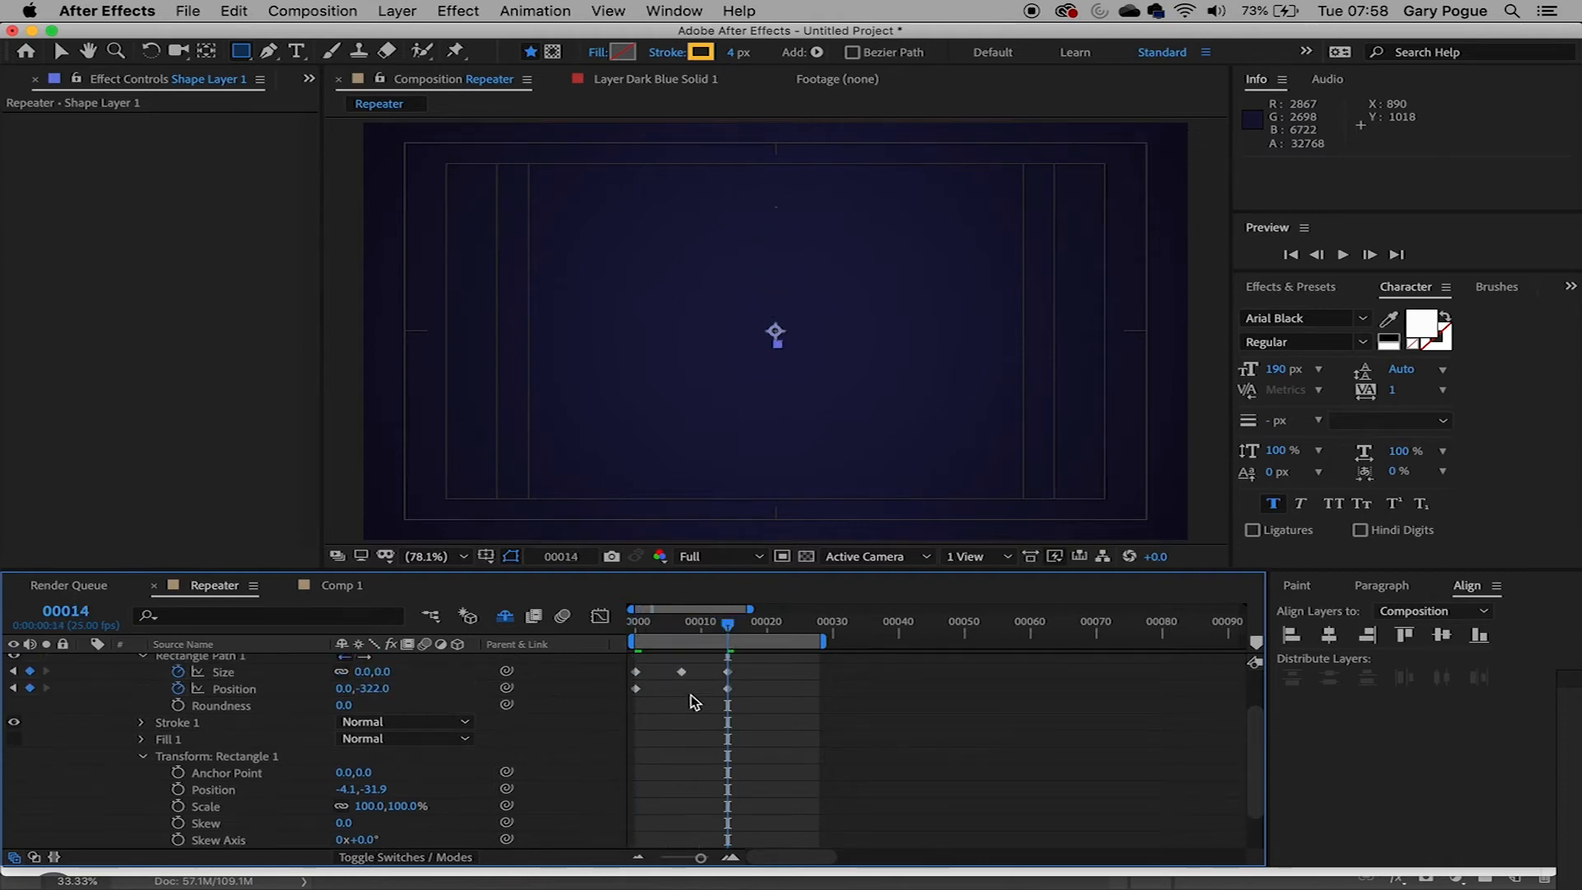
drag(729, 631, 682, 628)
scroll(663, 736, down, 2)
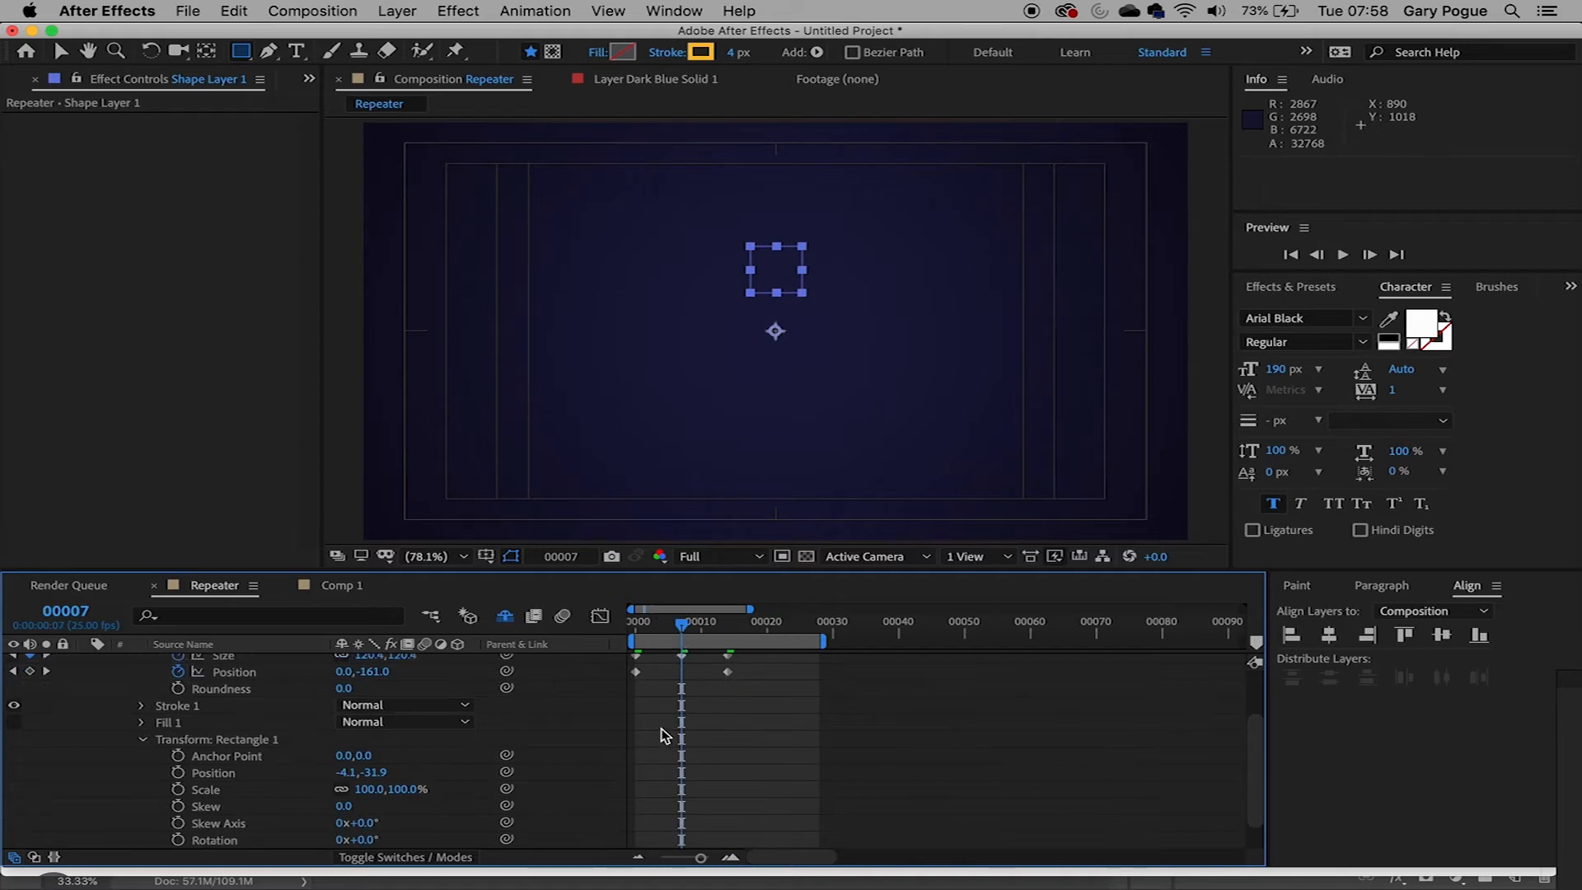
click(346, 840)
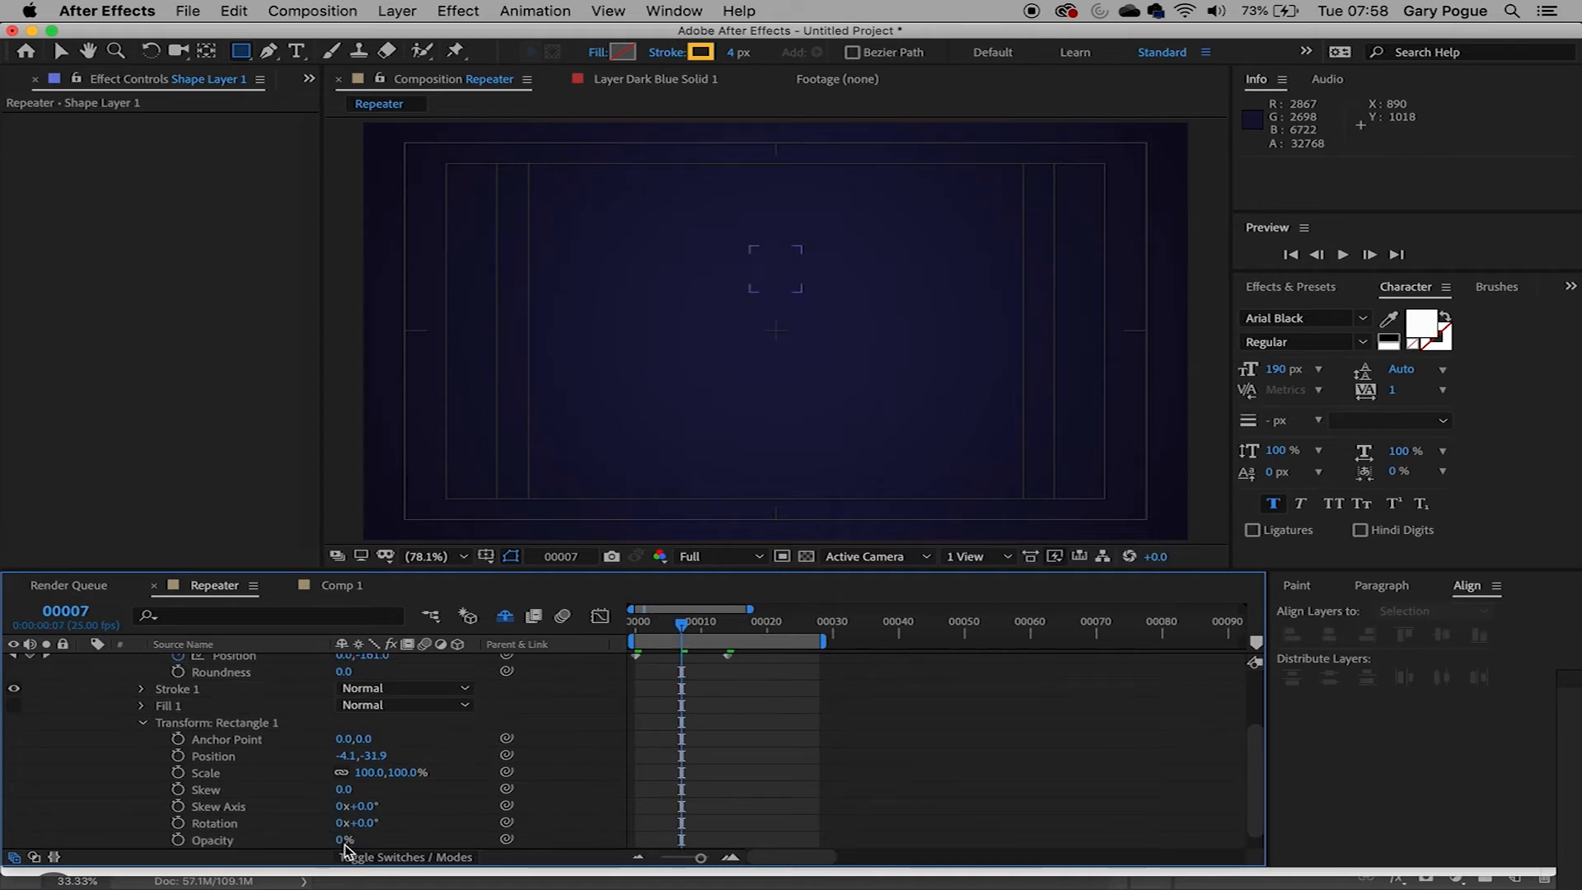
text(100)
key(Return)
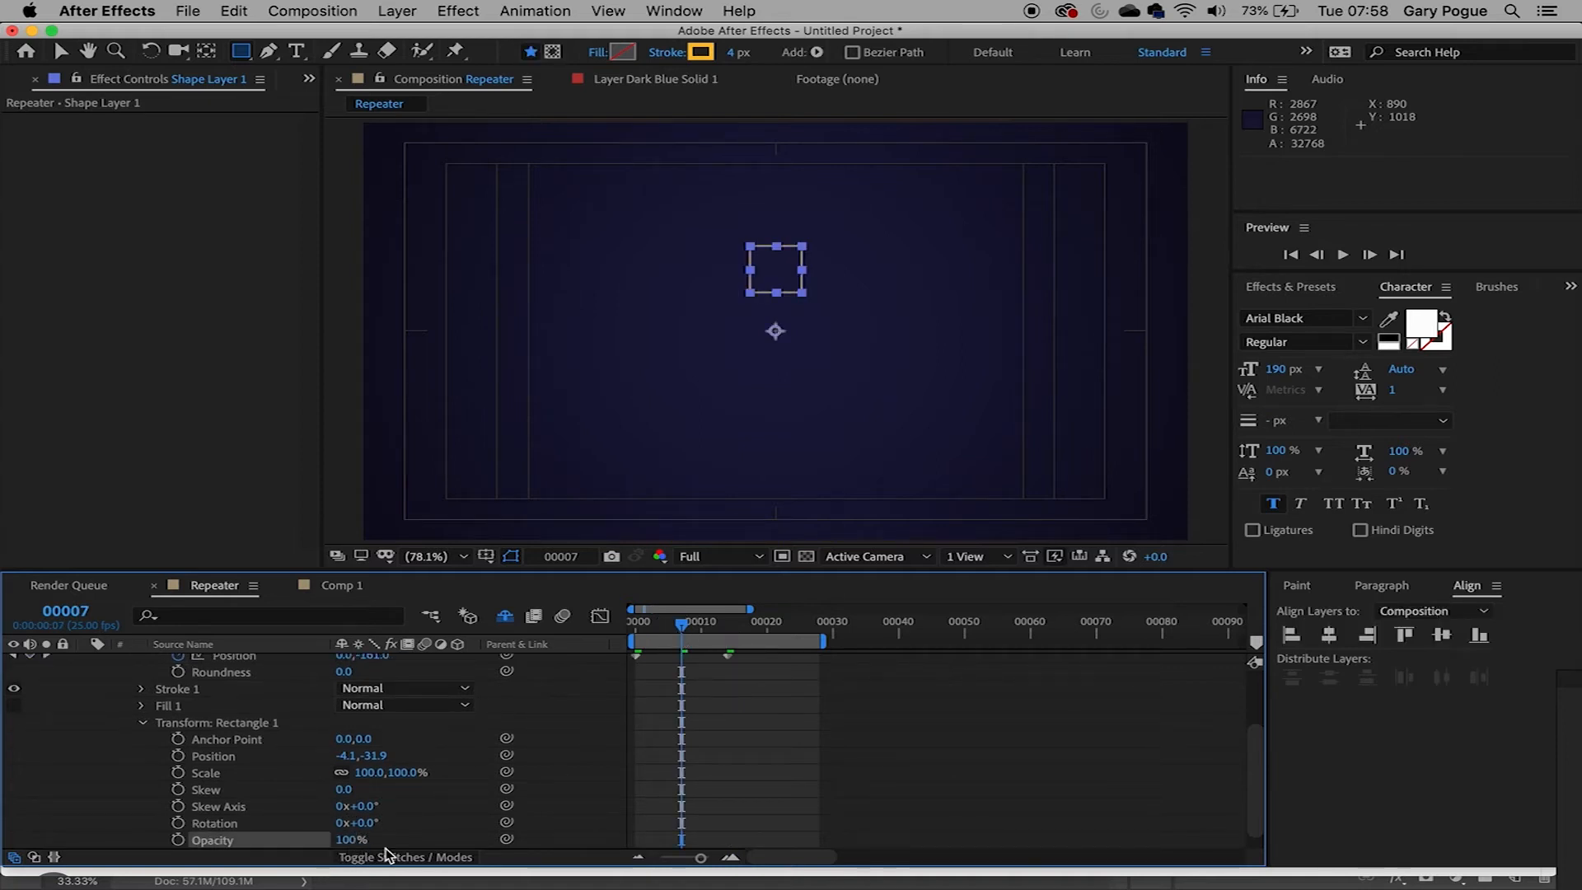
- At frame 14, set Rectangle 1's Opacity to 0% and play the animation from the start
drag(687, 630, 727, 631)
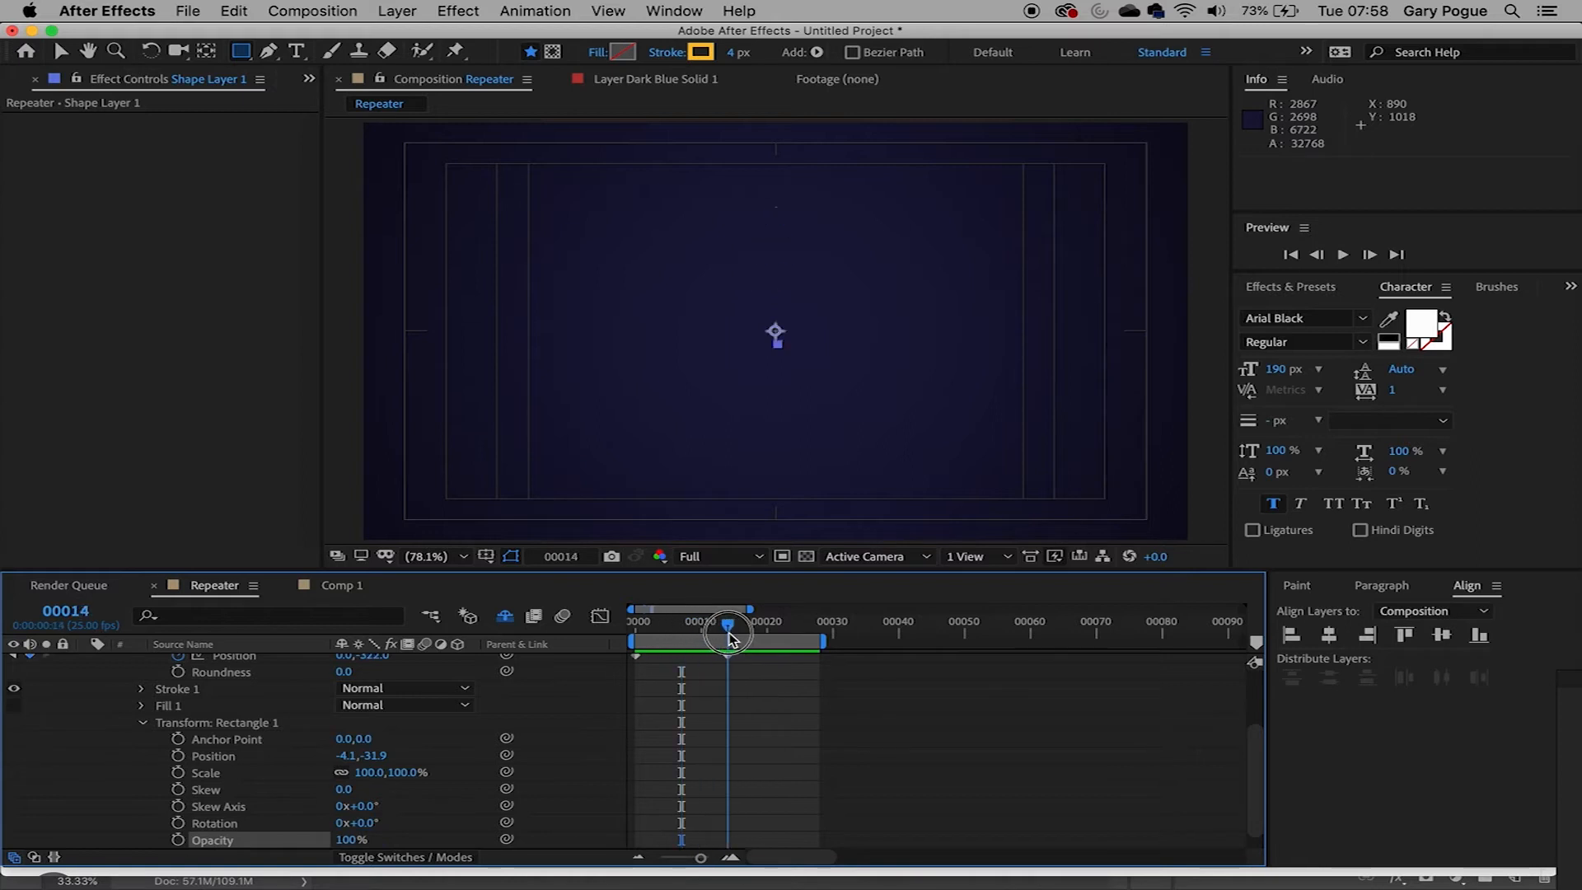
click(350, 841)
text(0)
key(Return)
scroll(691, 653, up, 2)
drag(726, 624, 618, 642)
key(space)
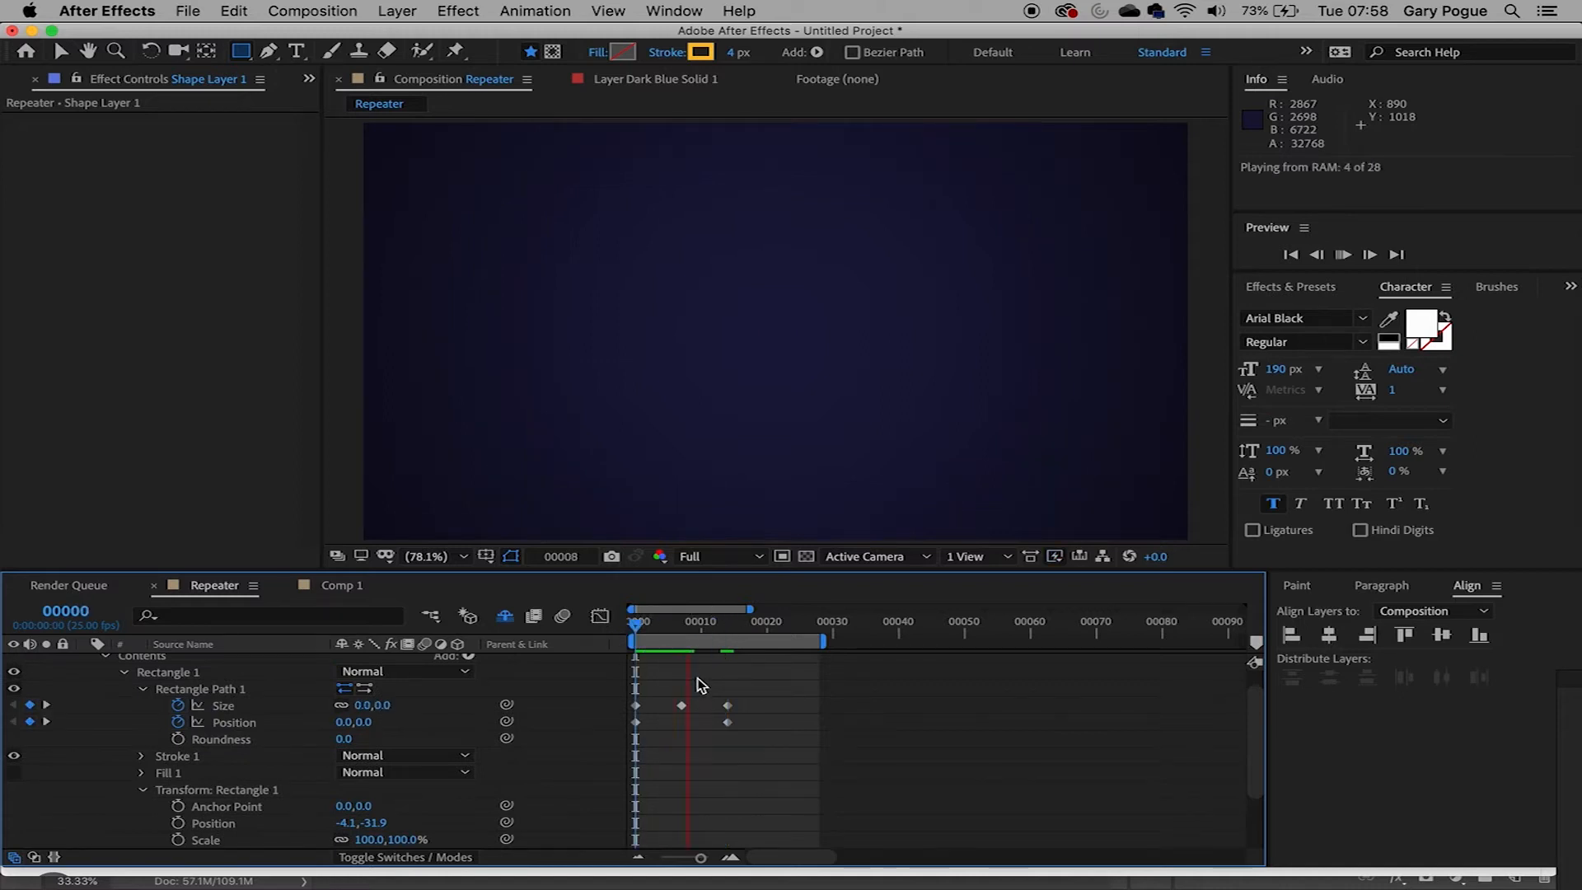
key(space)
- Turn on keyframing for Rectangle 1's Opacity at frame 0, keeping it at 0%
scroll(678, 717, down, 3)
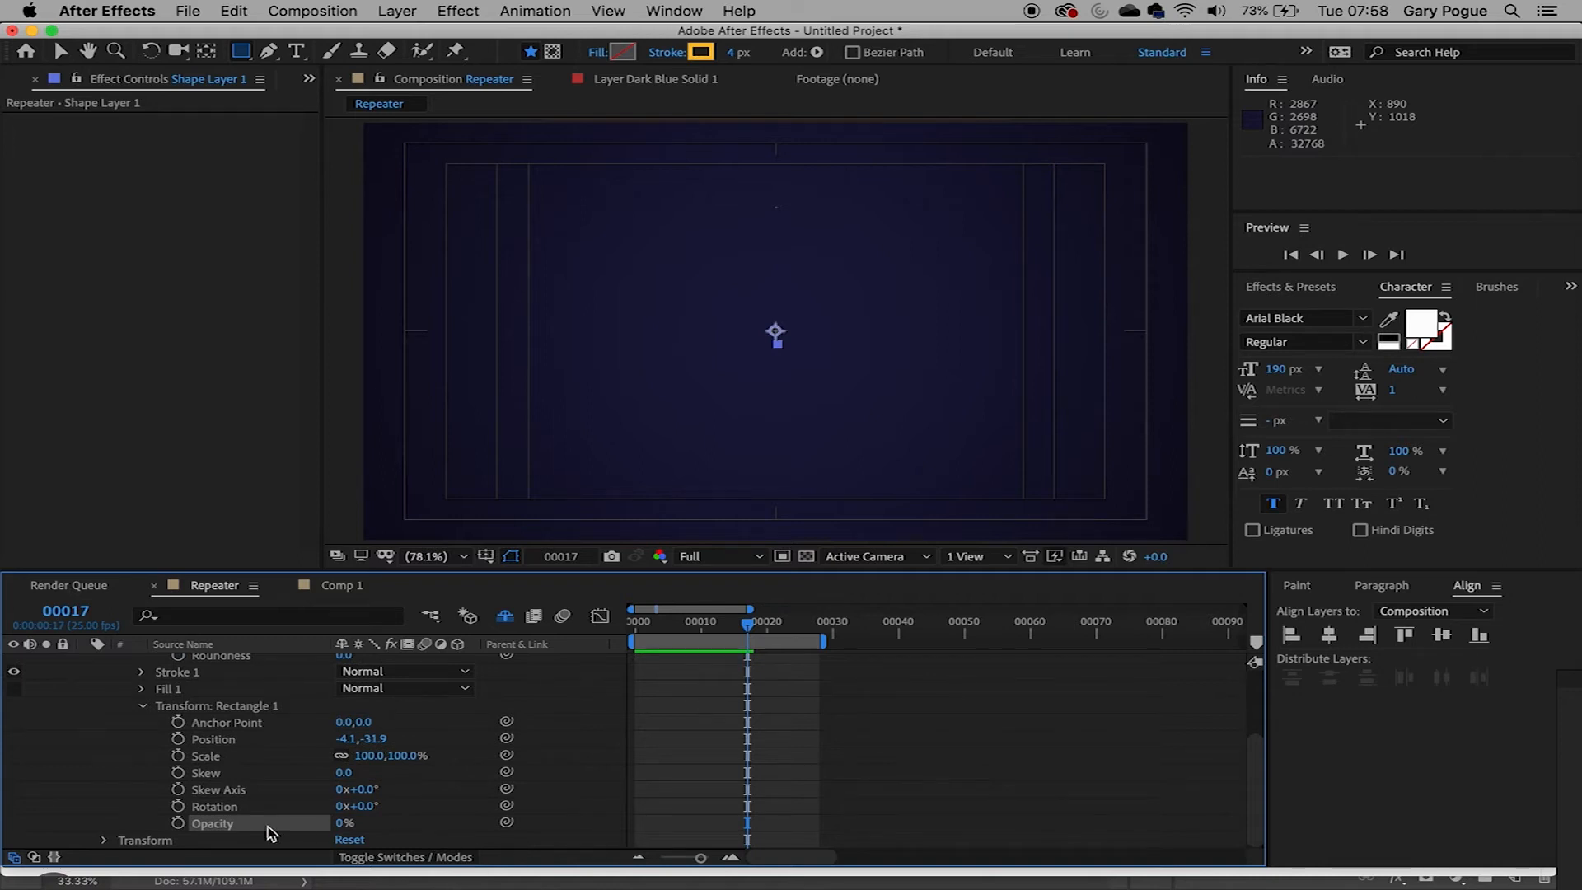
drag(748, 630, 633, 634)
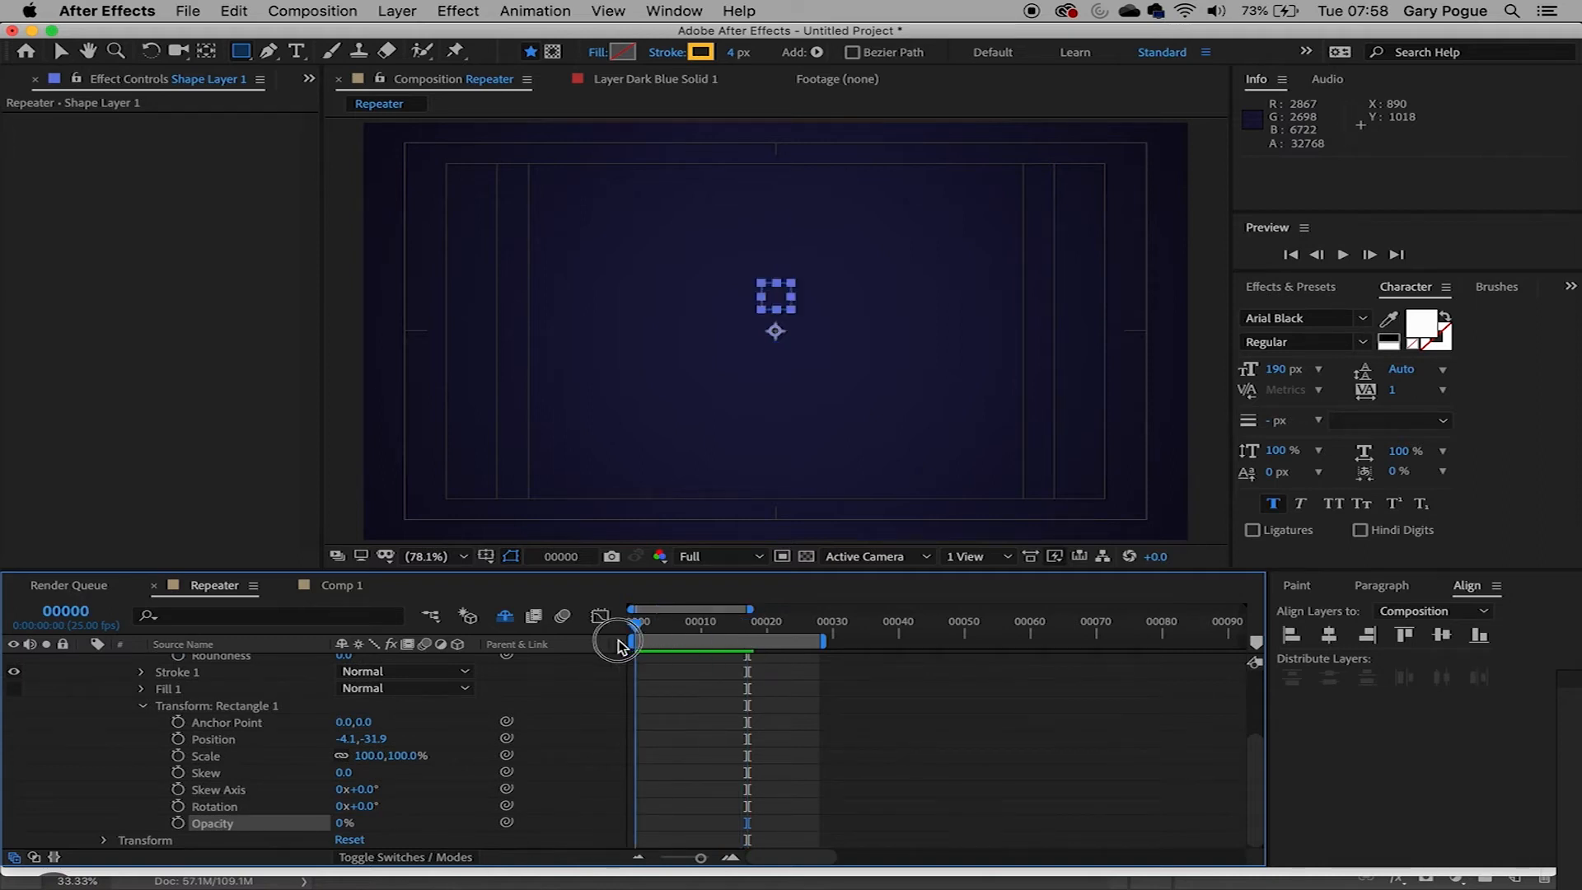
click(178, 823)
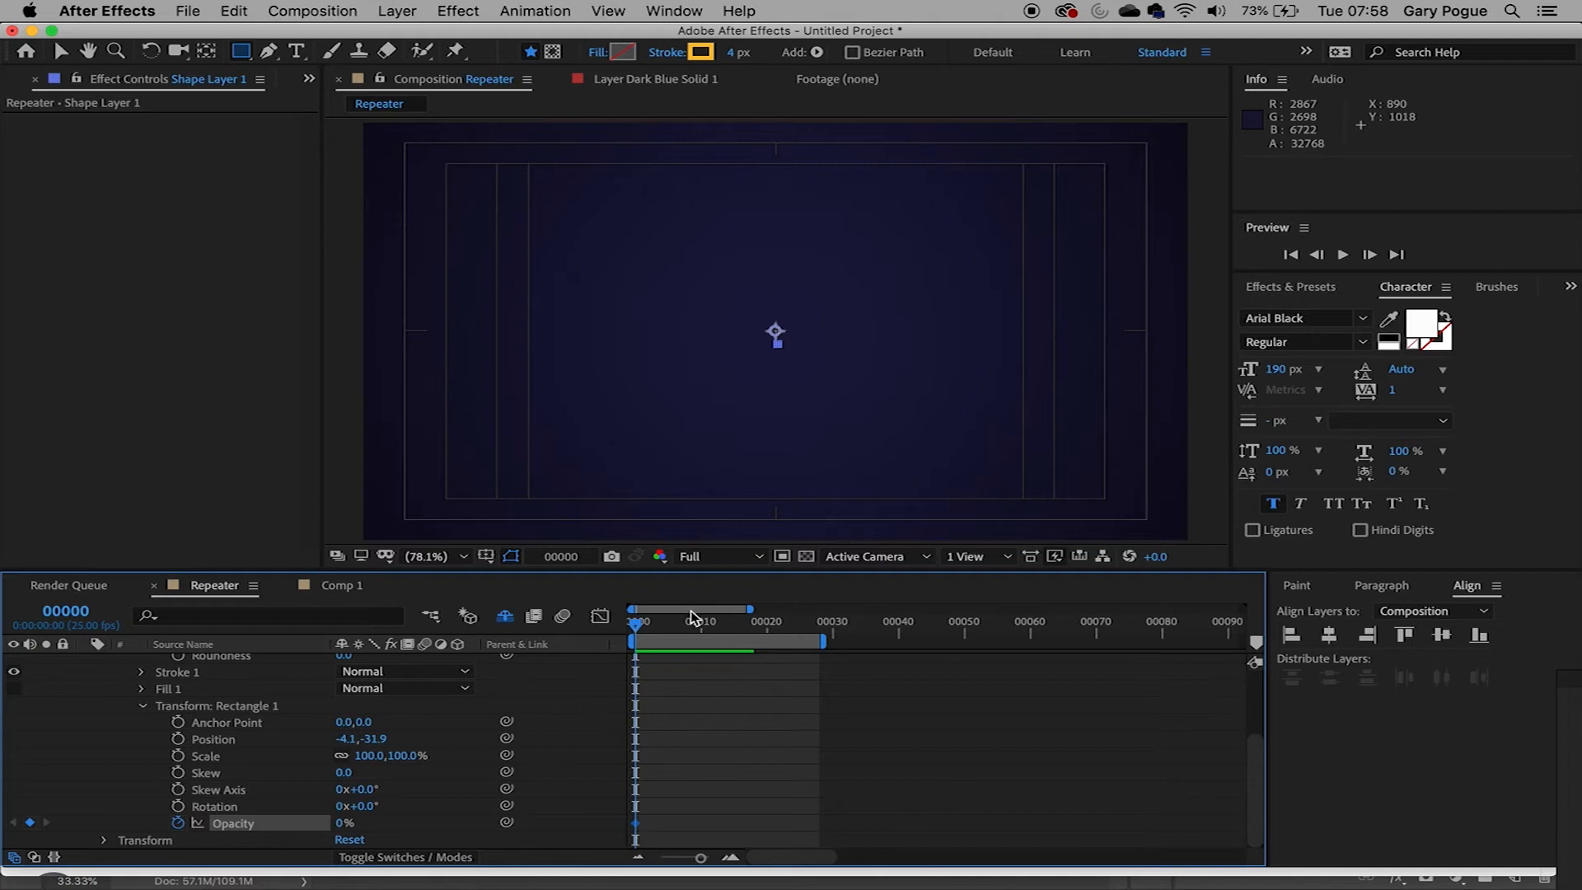
- Add an Opacity keyframe of 100% for Rectangle 1 at frame 7, in line with the middle Size keyframe
scroll(755, 695, up, 3)
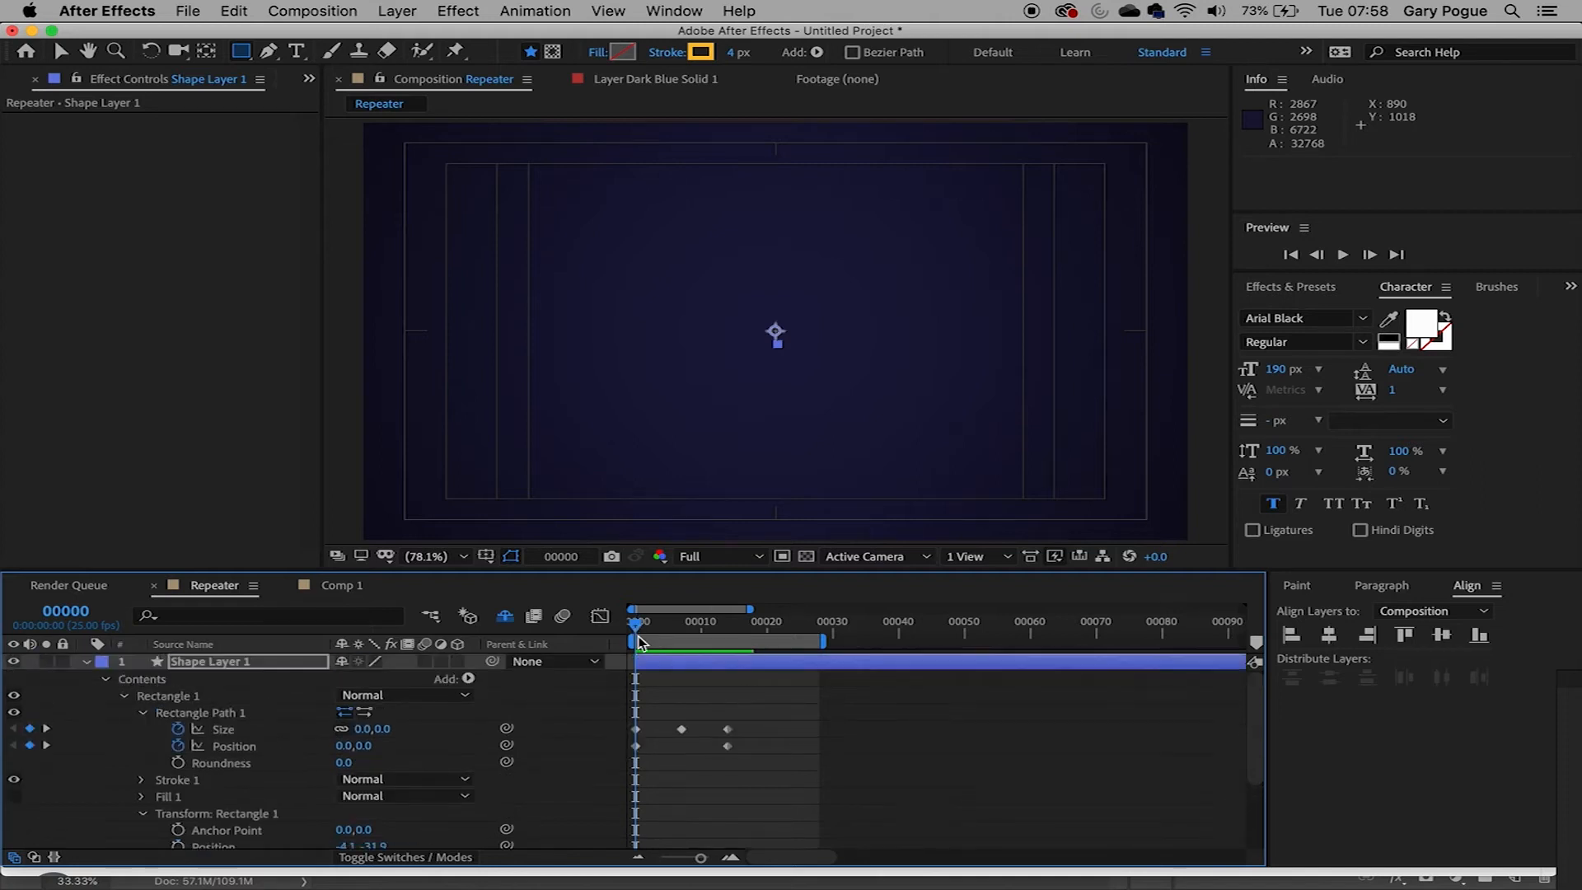
drag(635, 639, 681, 638)
key(Caps_Lock)
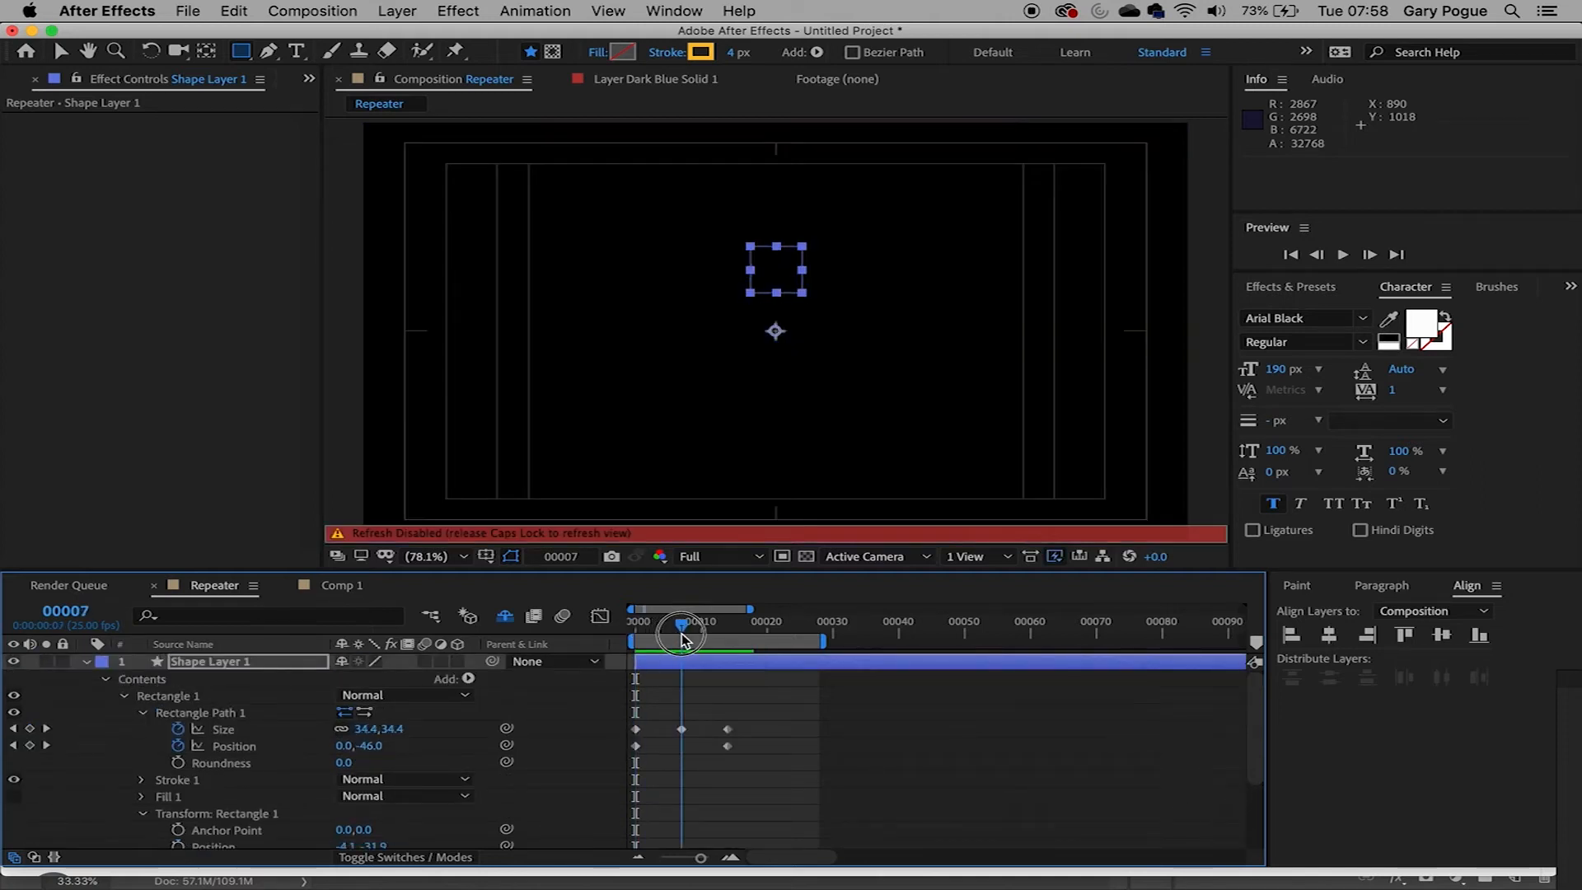
key(Caps_Lock)
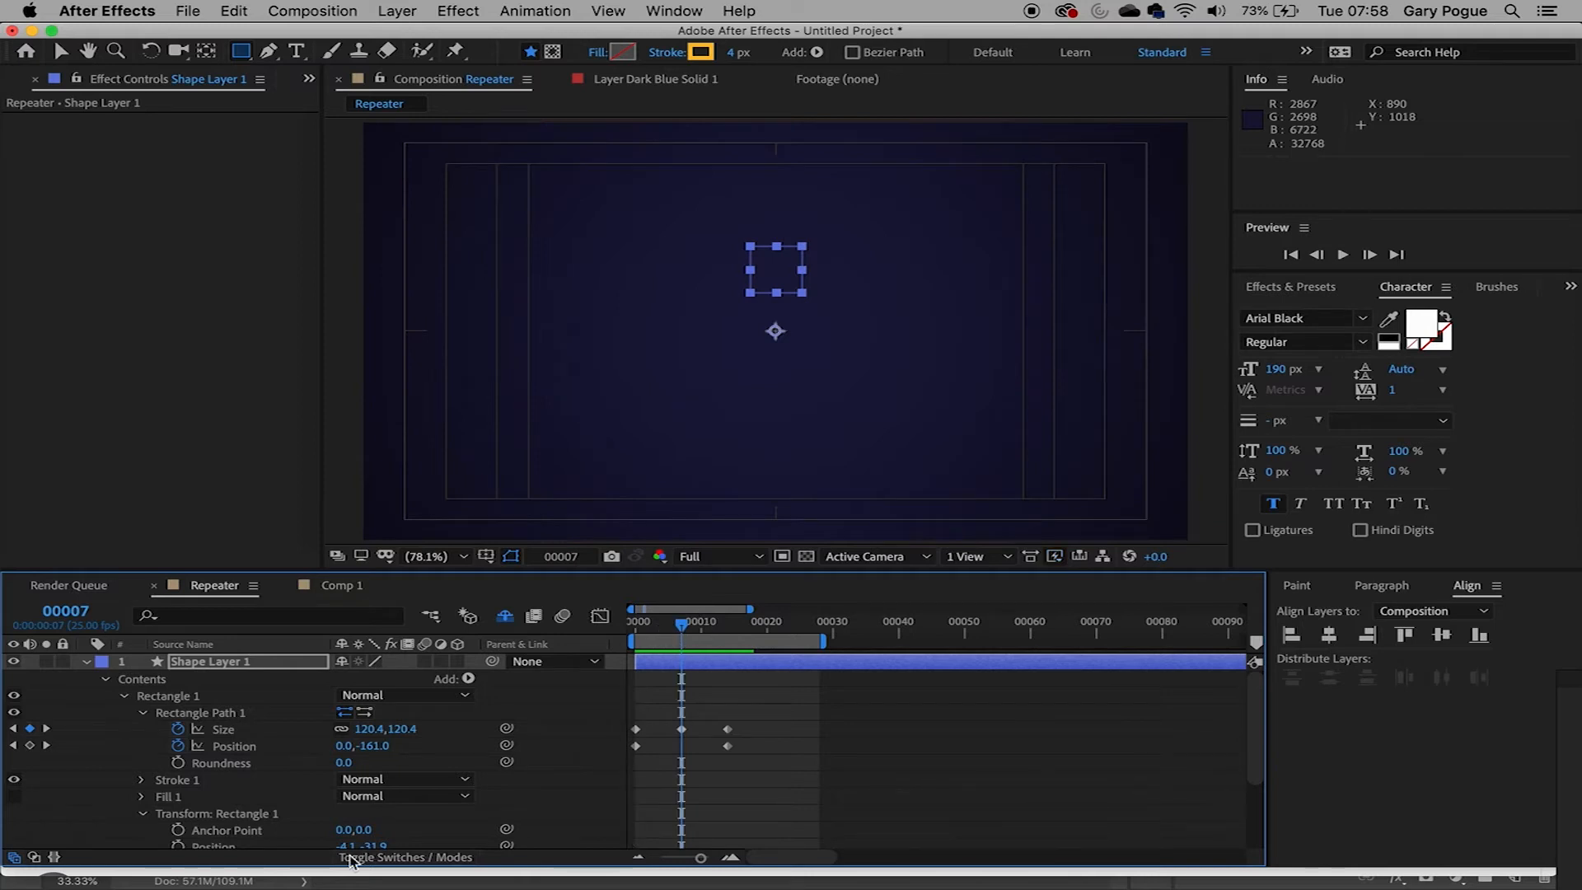
scroll(483, 818, down, 3)
click(341, 823)
text(100)
key(Return)
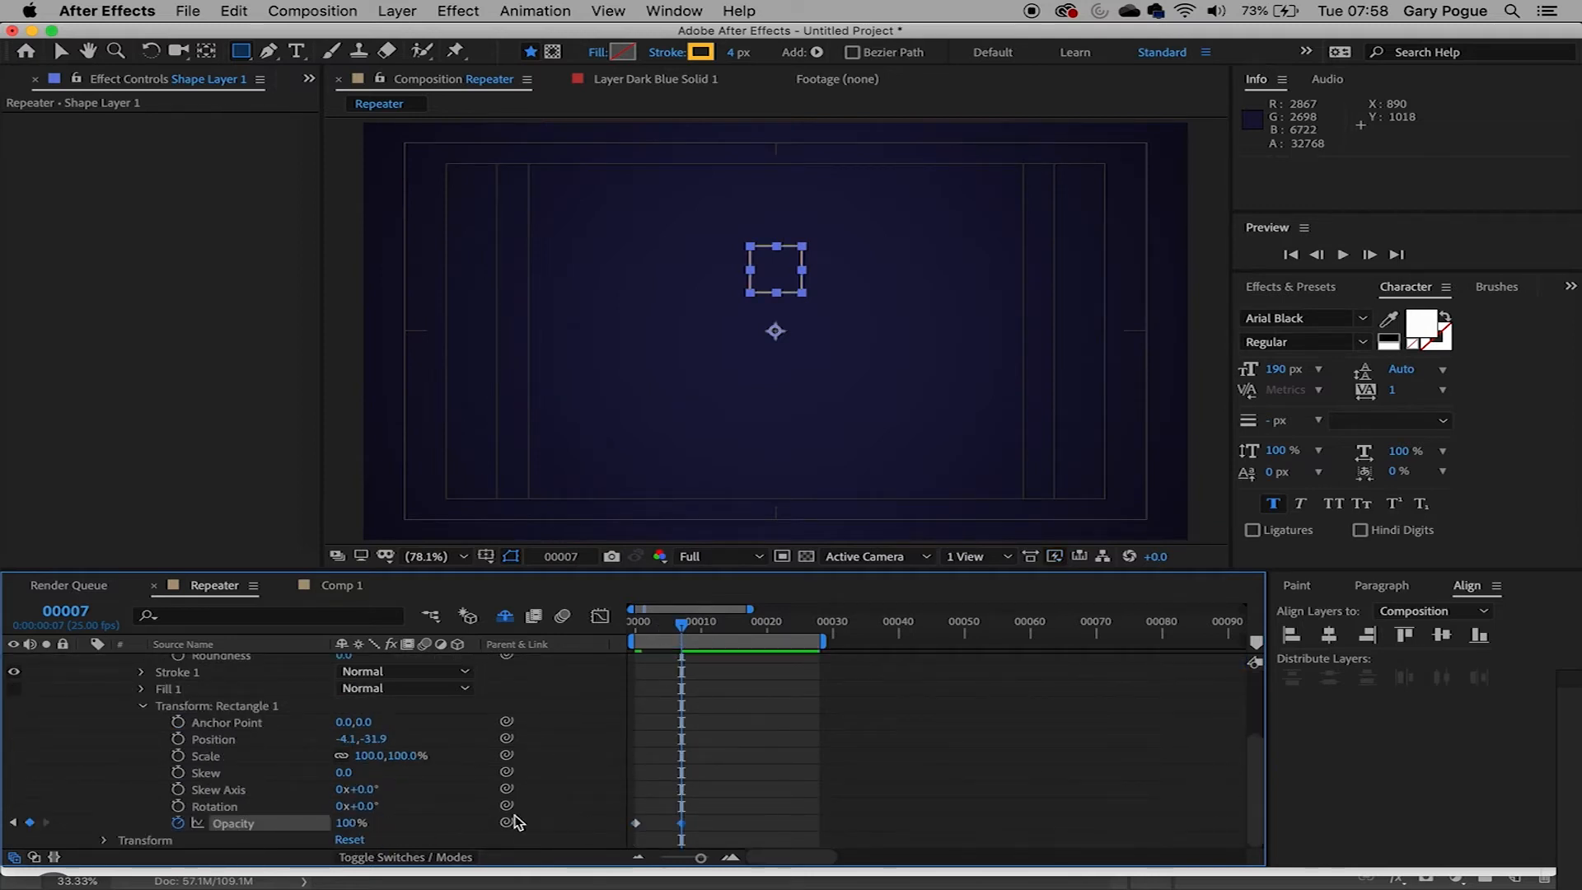
- Add an Opacity keyframe of 0% for Rectangle 1 at frame 14, in line with the last Size keyframe
click(689, 627)
scroll(725, 725, up, 3)
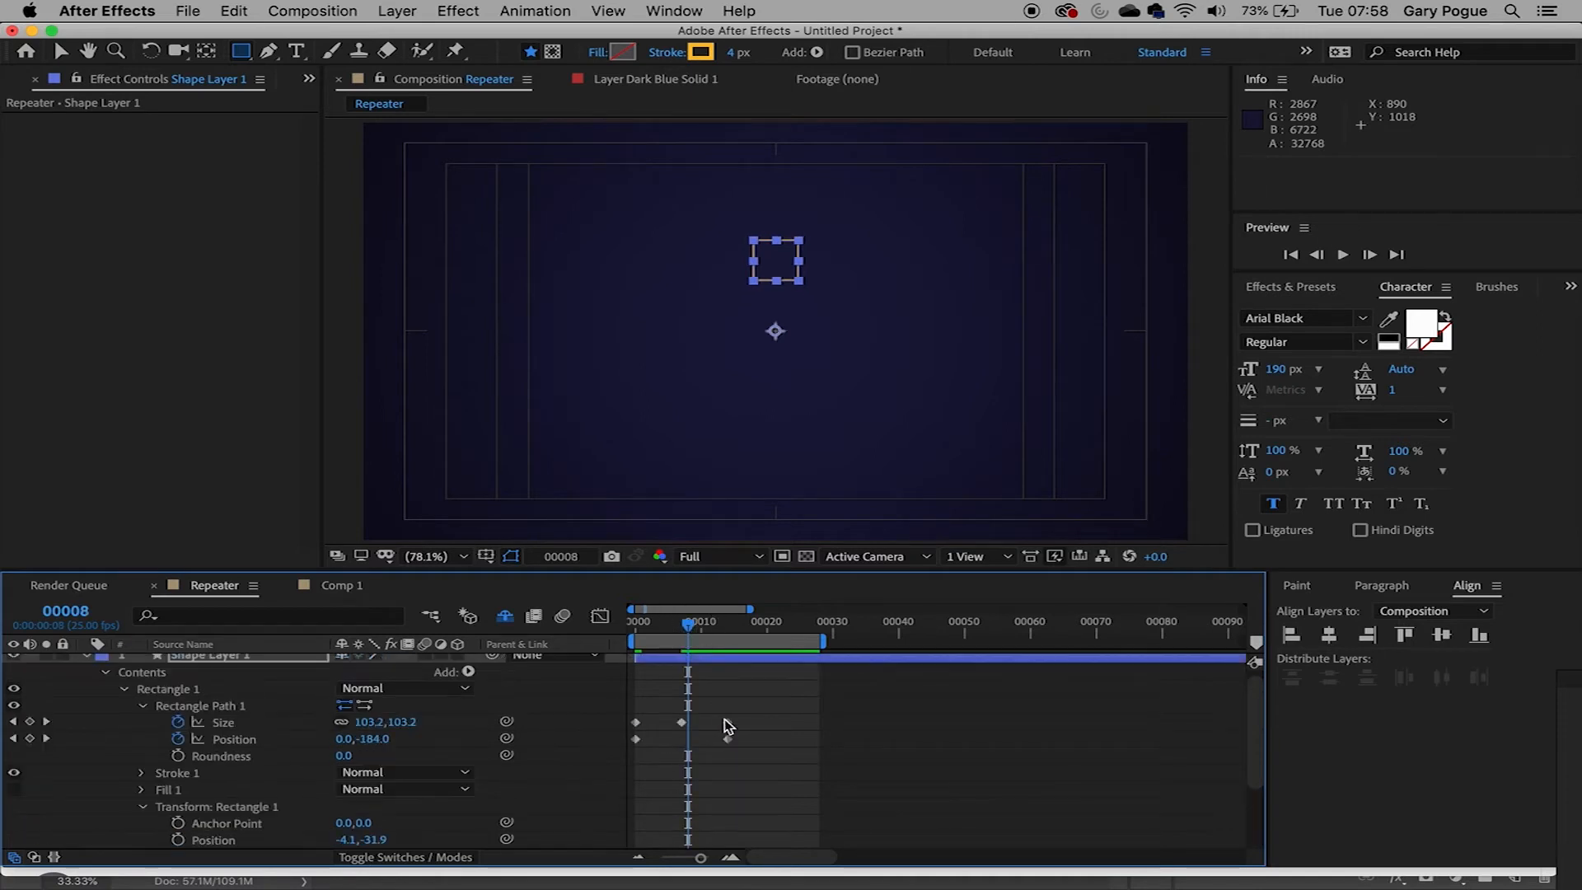
drag(693, 631, 729, 633)
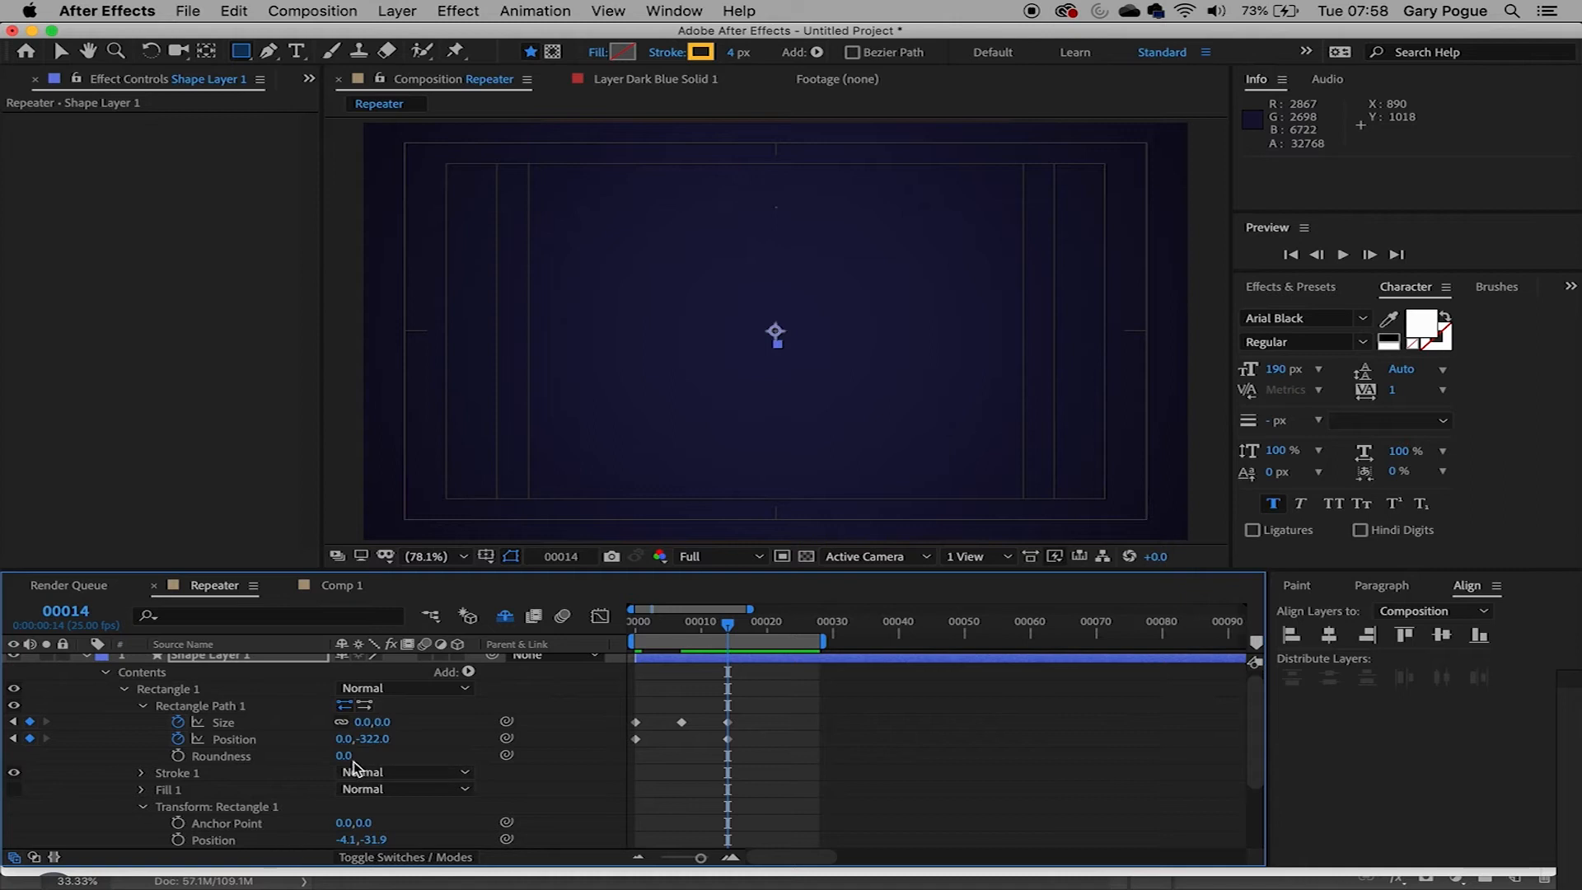
scroll(353, 766, down, 4)
click(347, 823)
text(0)
key(Return)
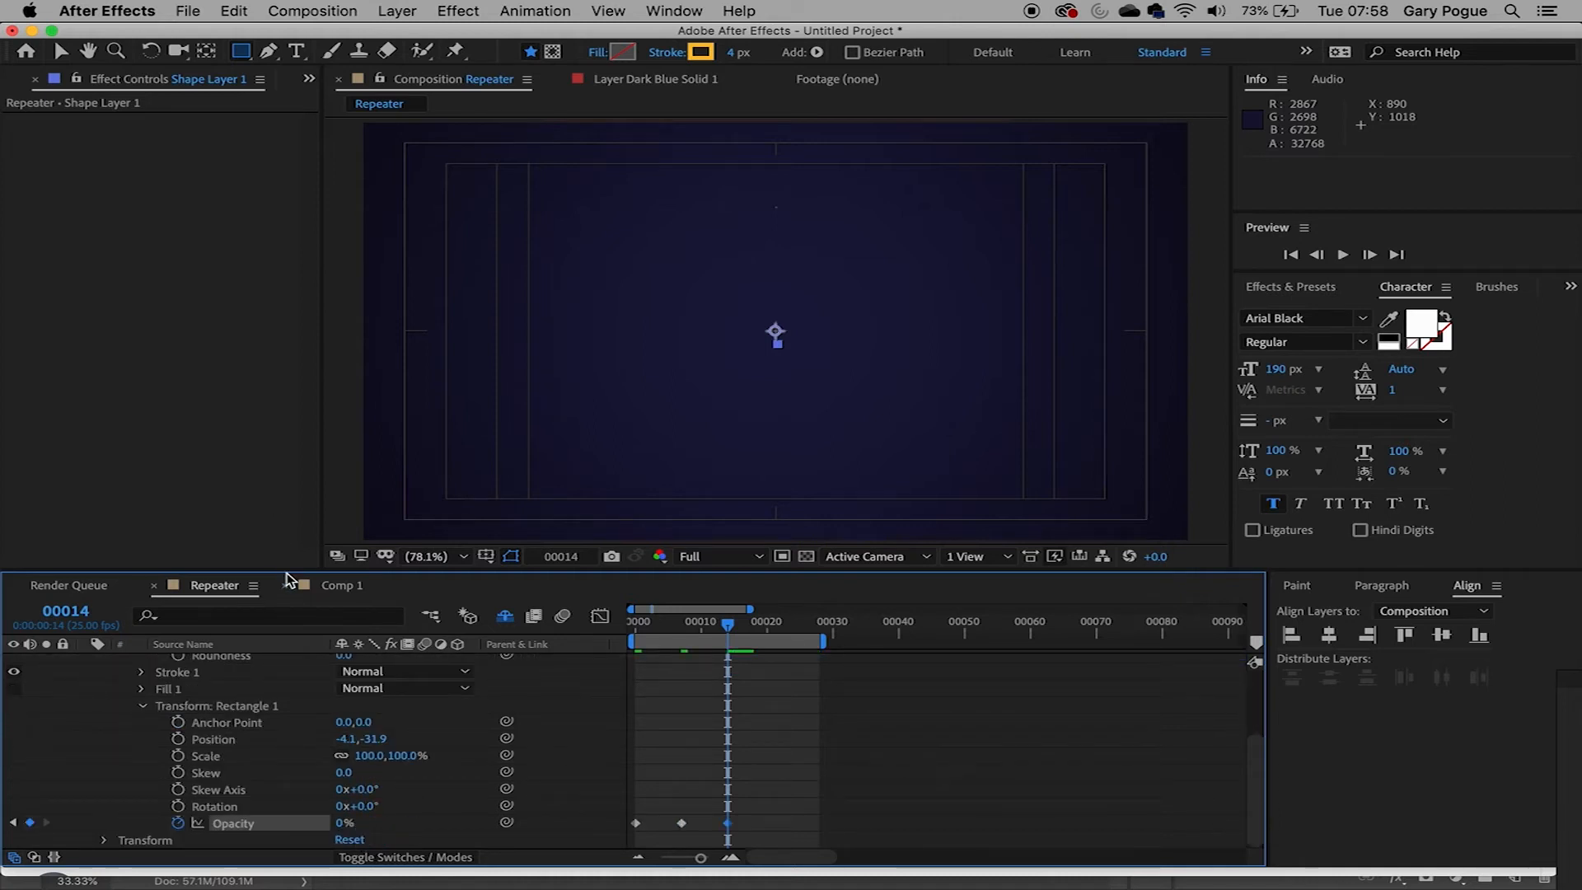
- Show only Shape Layer 1's keyframed properties in an enlarged timeline and preview the animation from frame 0
drag(285, 577, 284, 493)
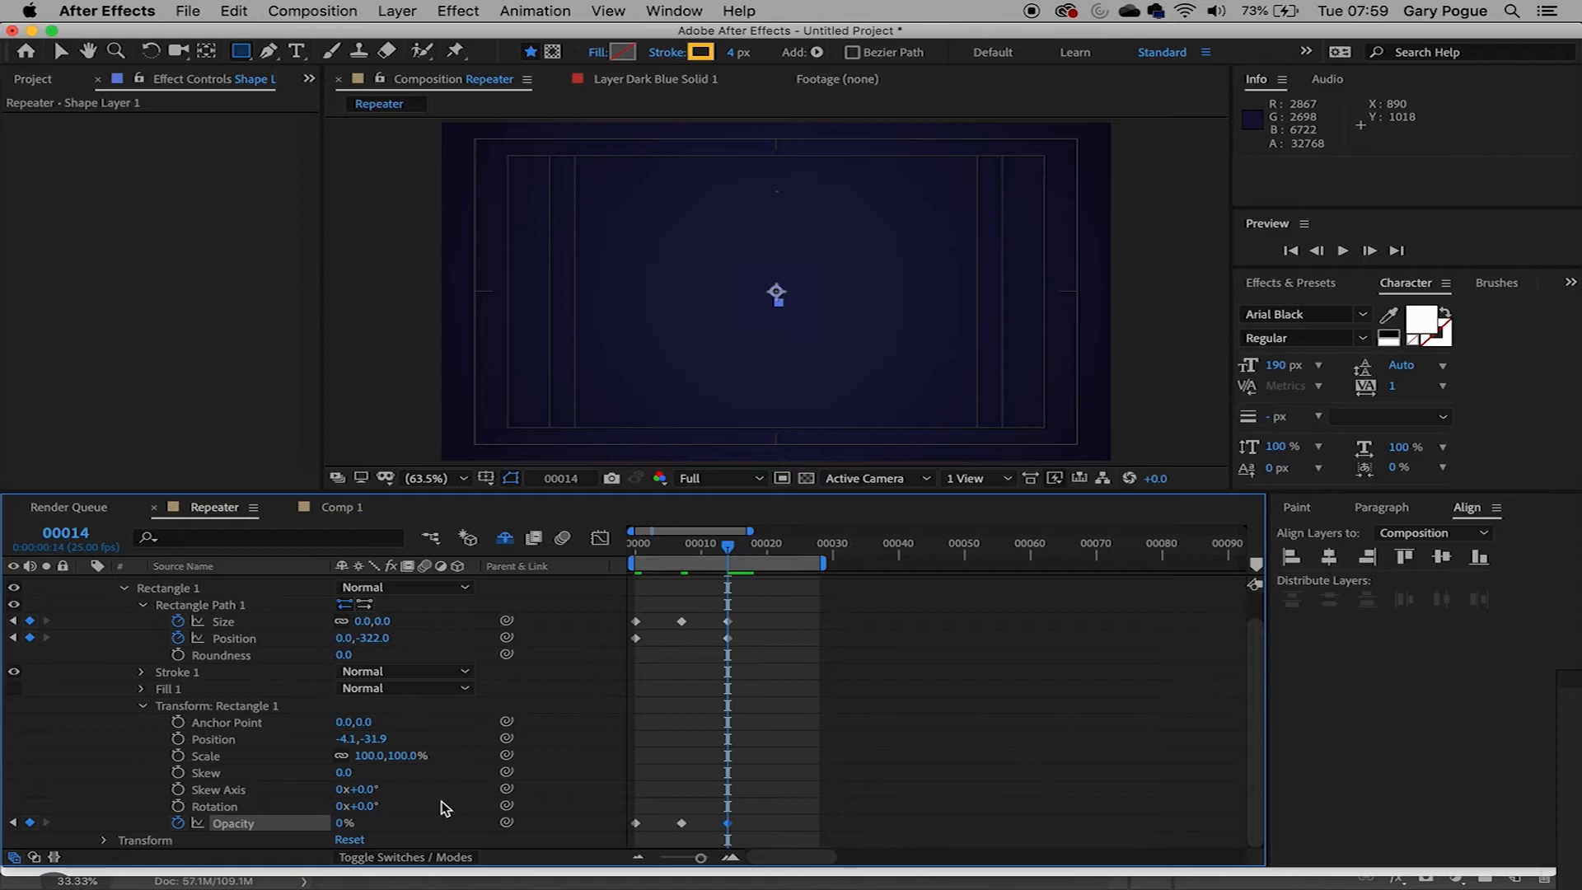
key(u)
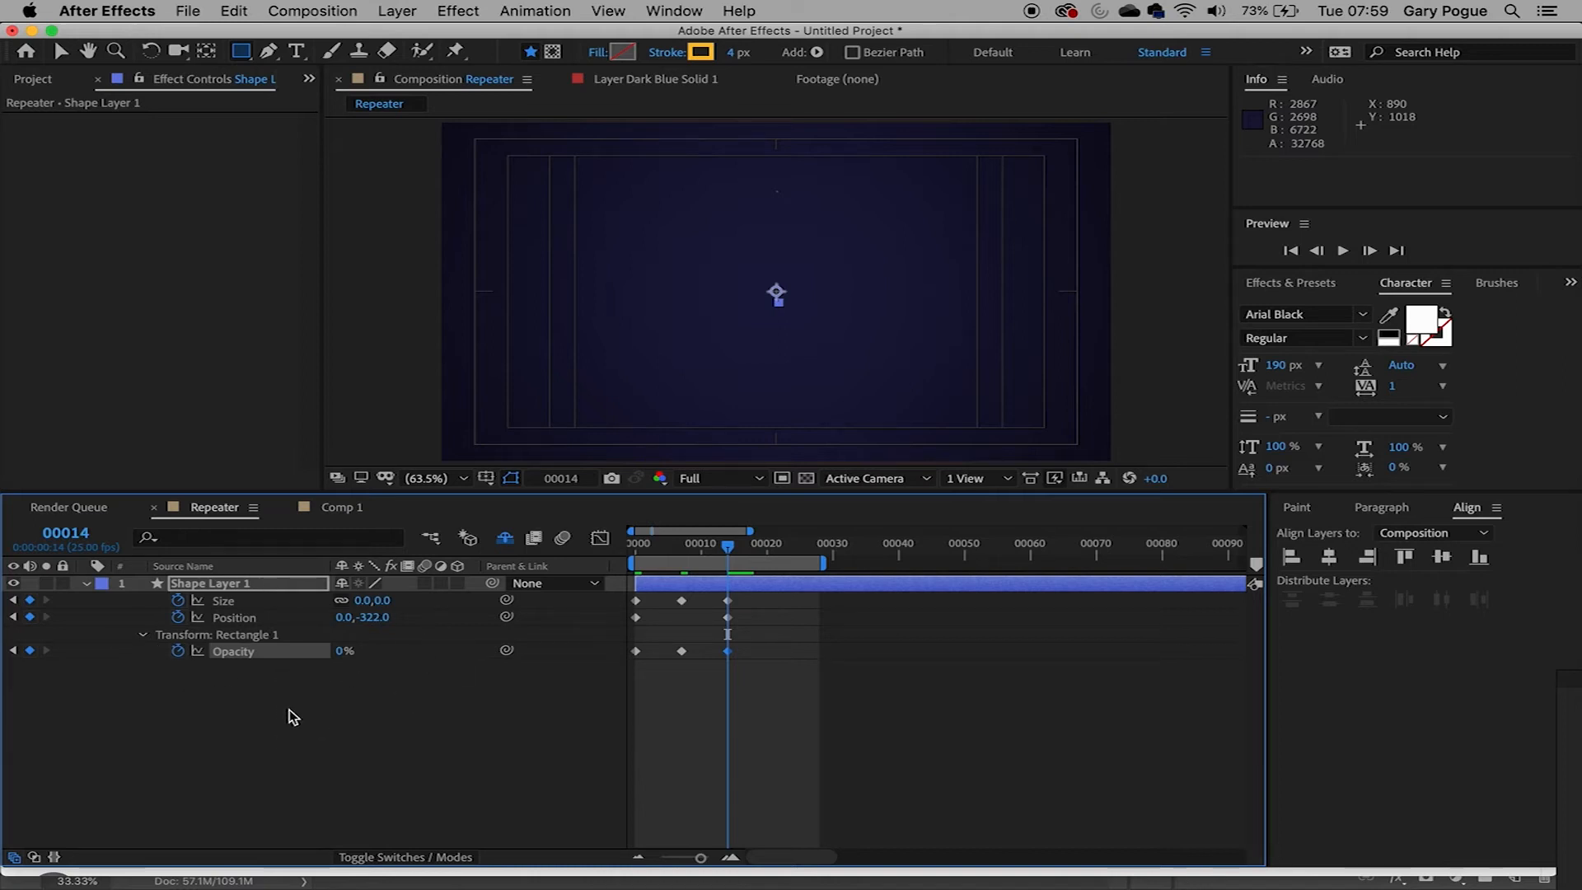
drag(715, 549, 590, 555)
key(space)
scroll(711, 323, up, 1)
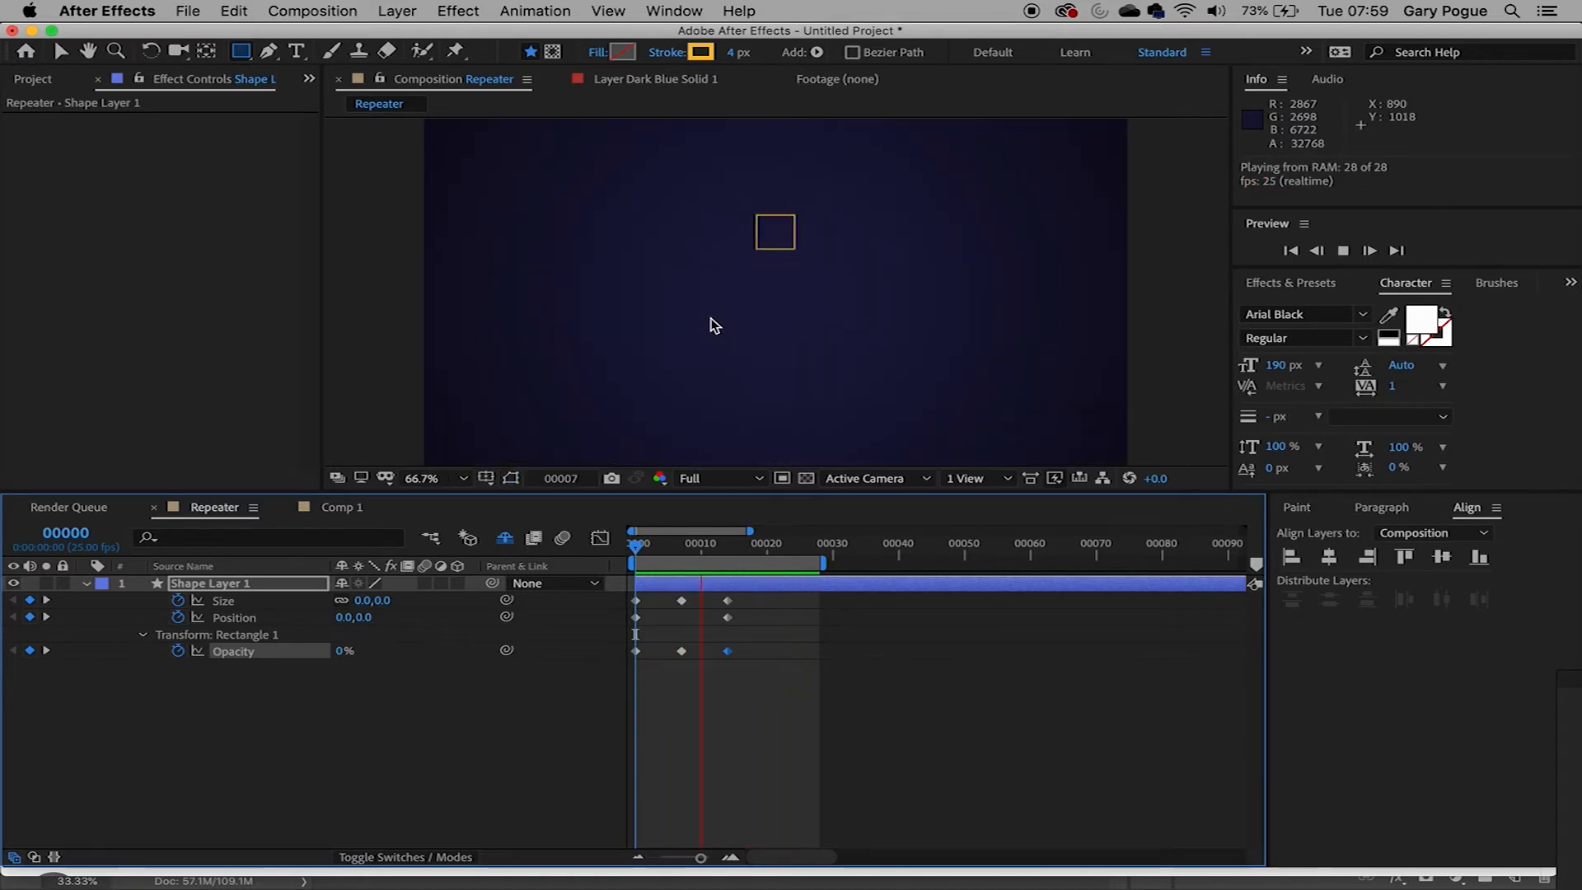
key(space)
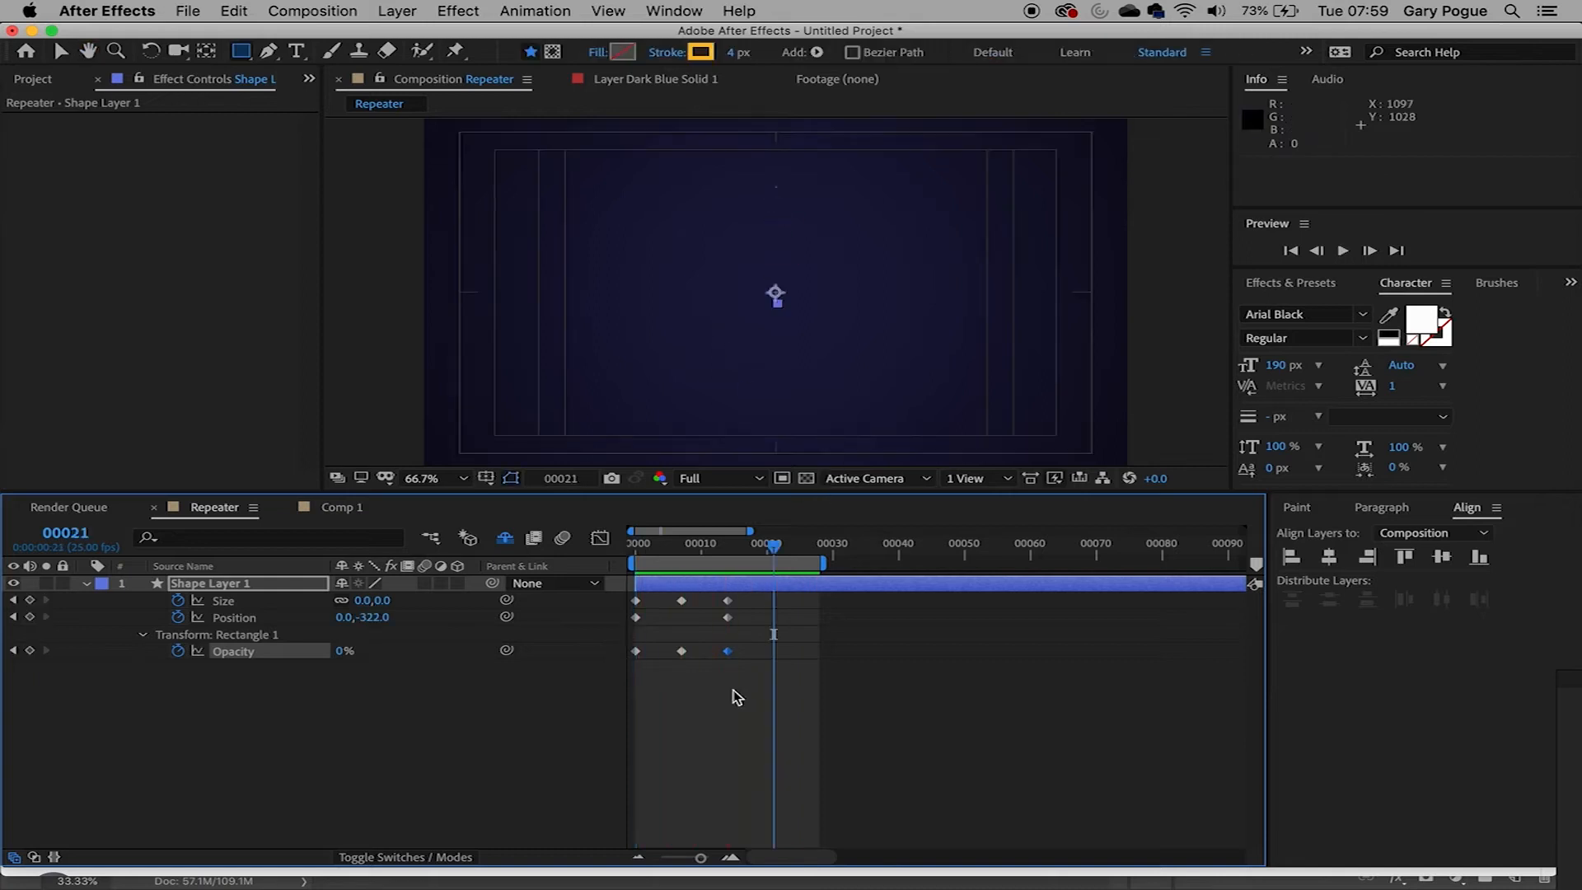
- Apply Easy Ease to all Size, Position and Opacity keyframes and play the animation from the start
drag(738, 679, 610, 583)
right_click(680, 618)
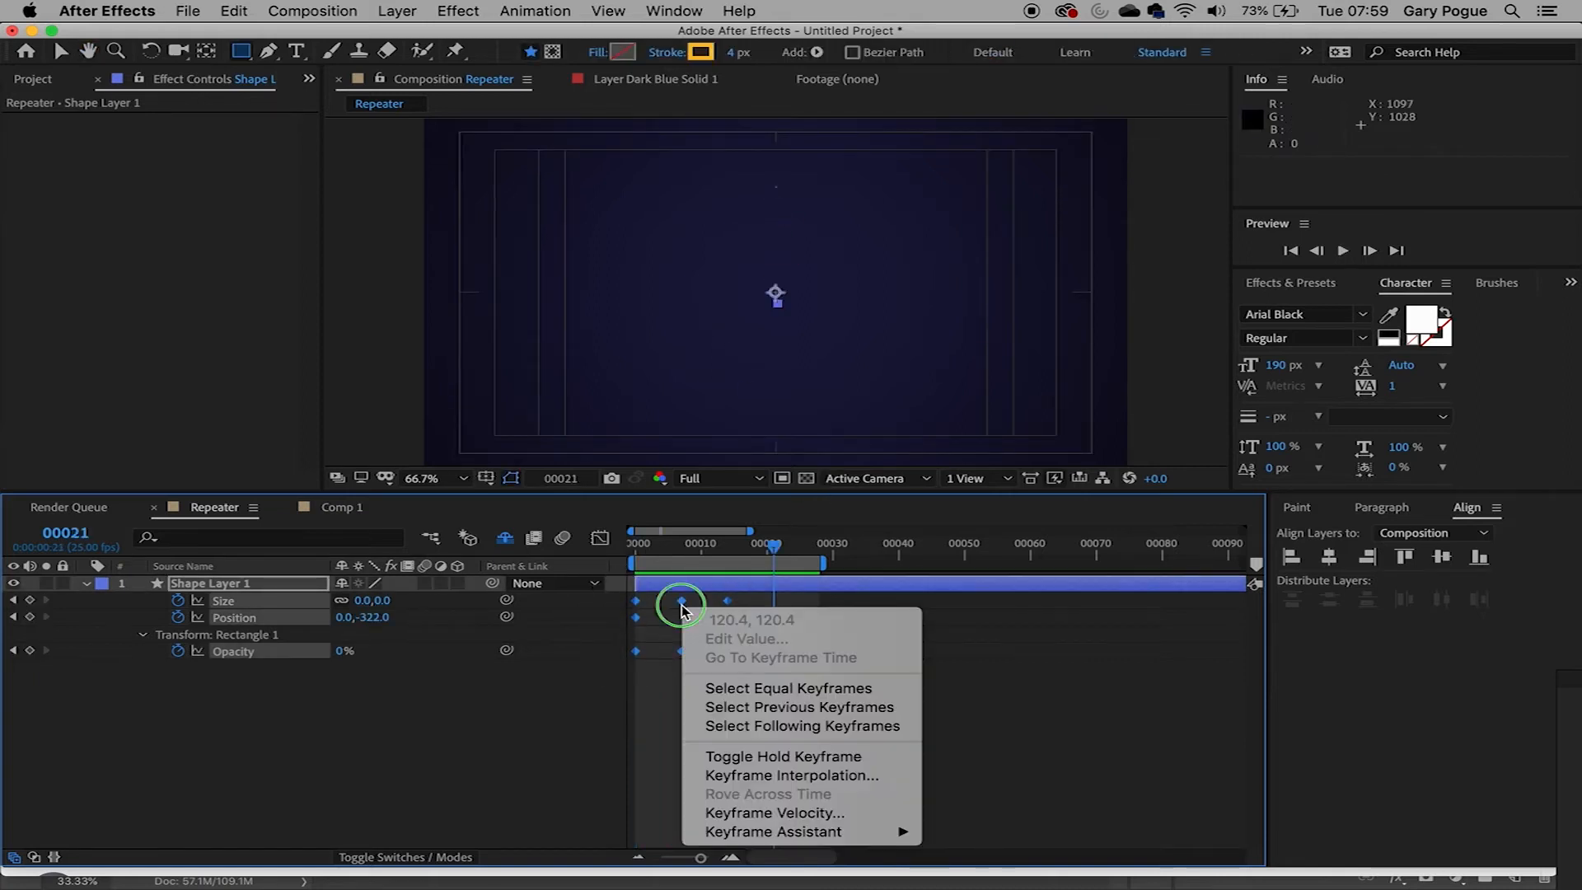
mouse_move(861, 833)
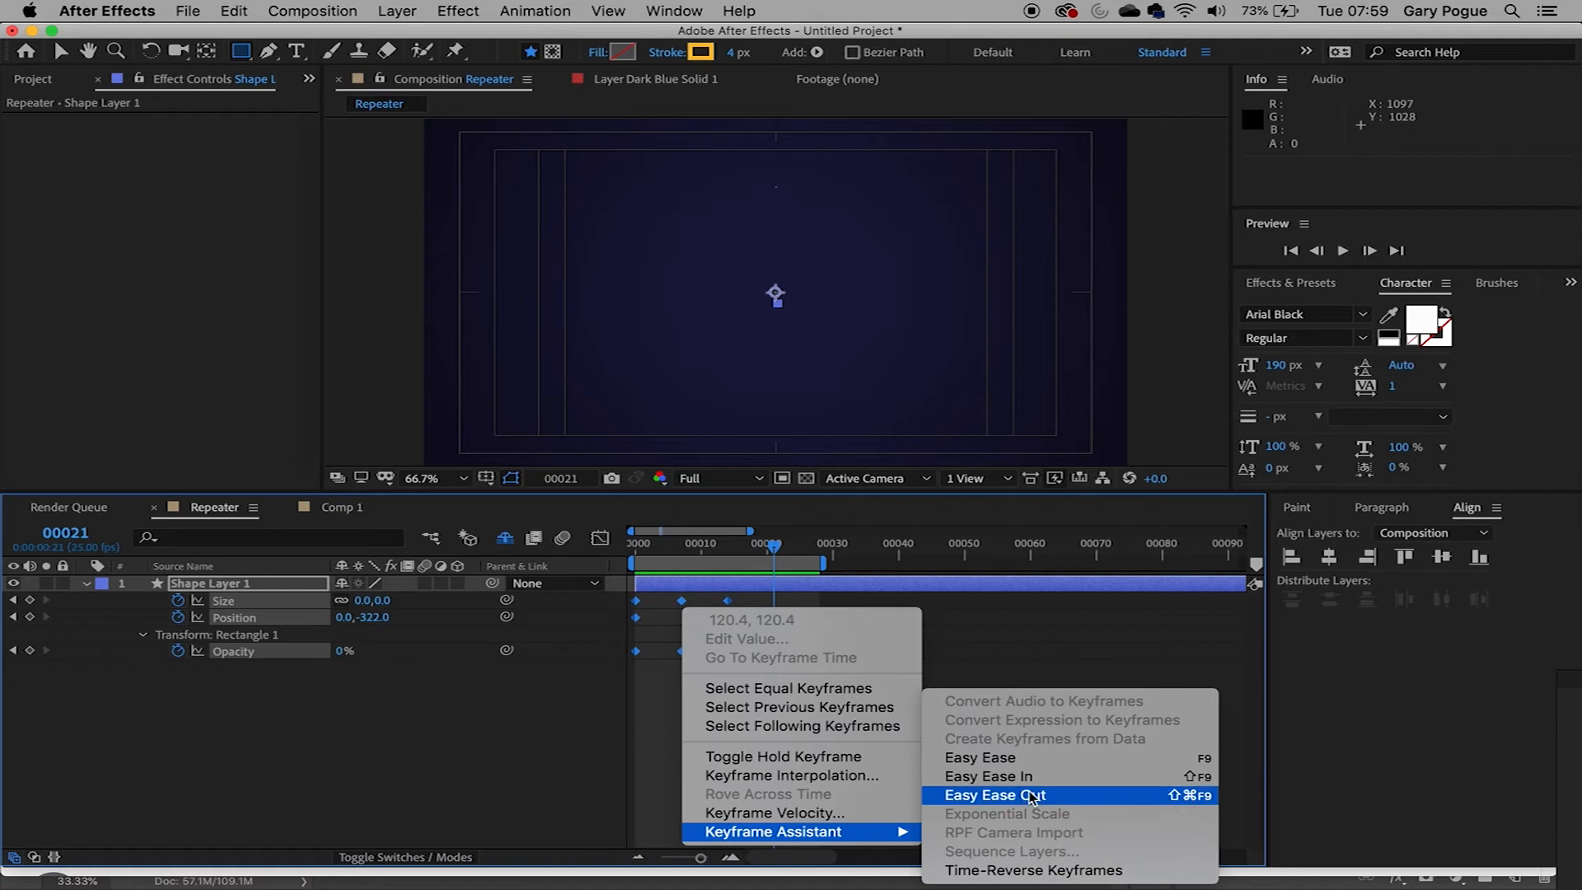
click(1021, 768)
drag(772, 544, 593, 573)
key(space)
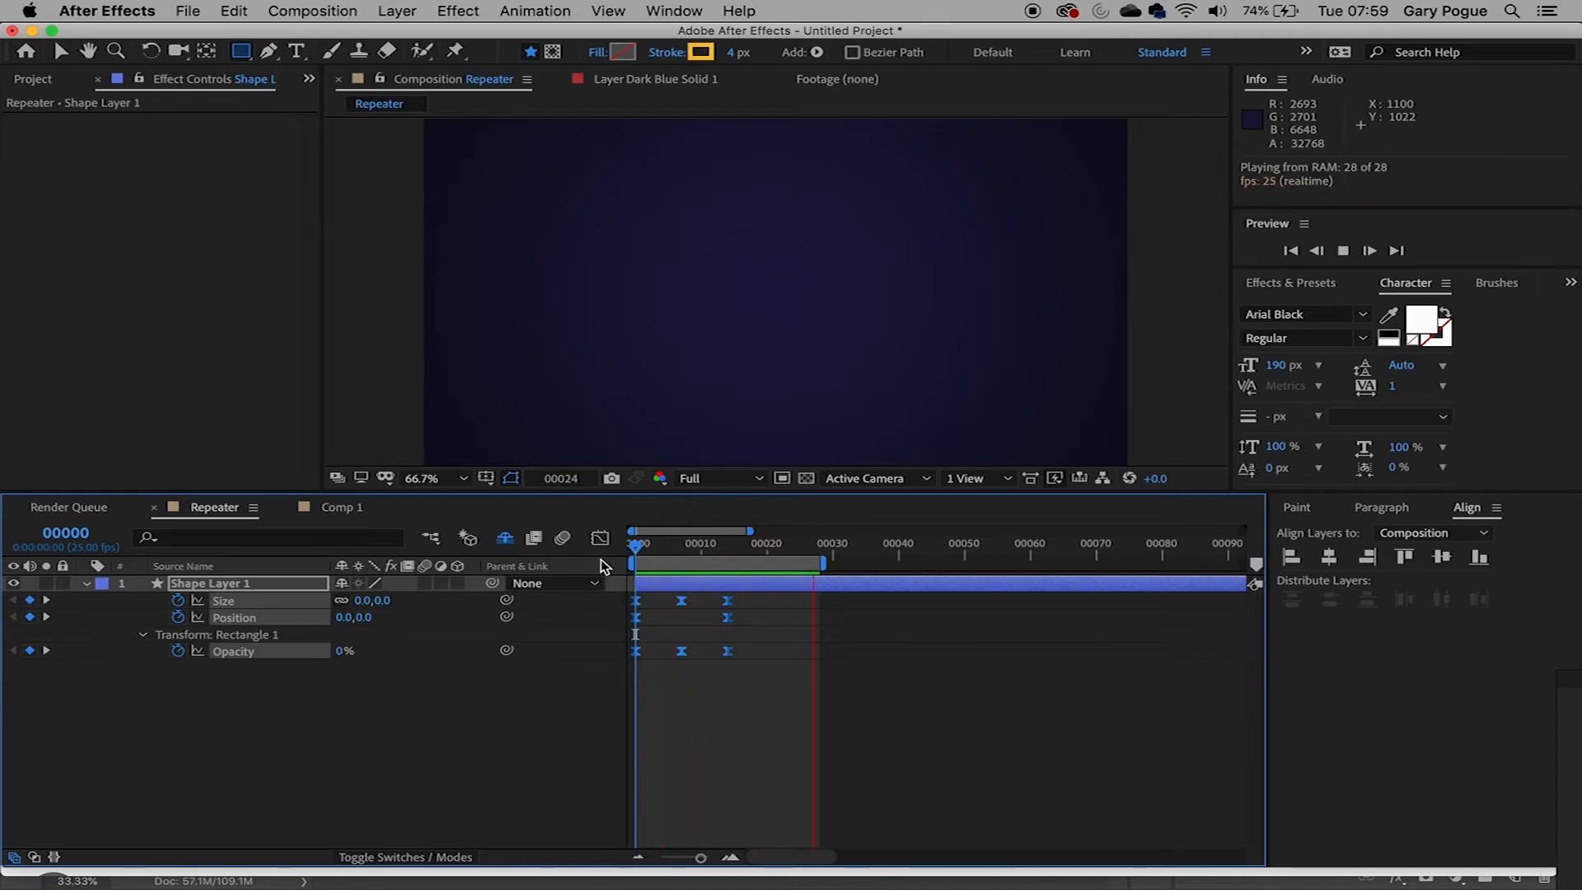
key(space)
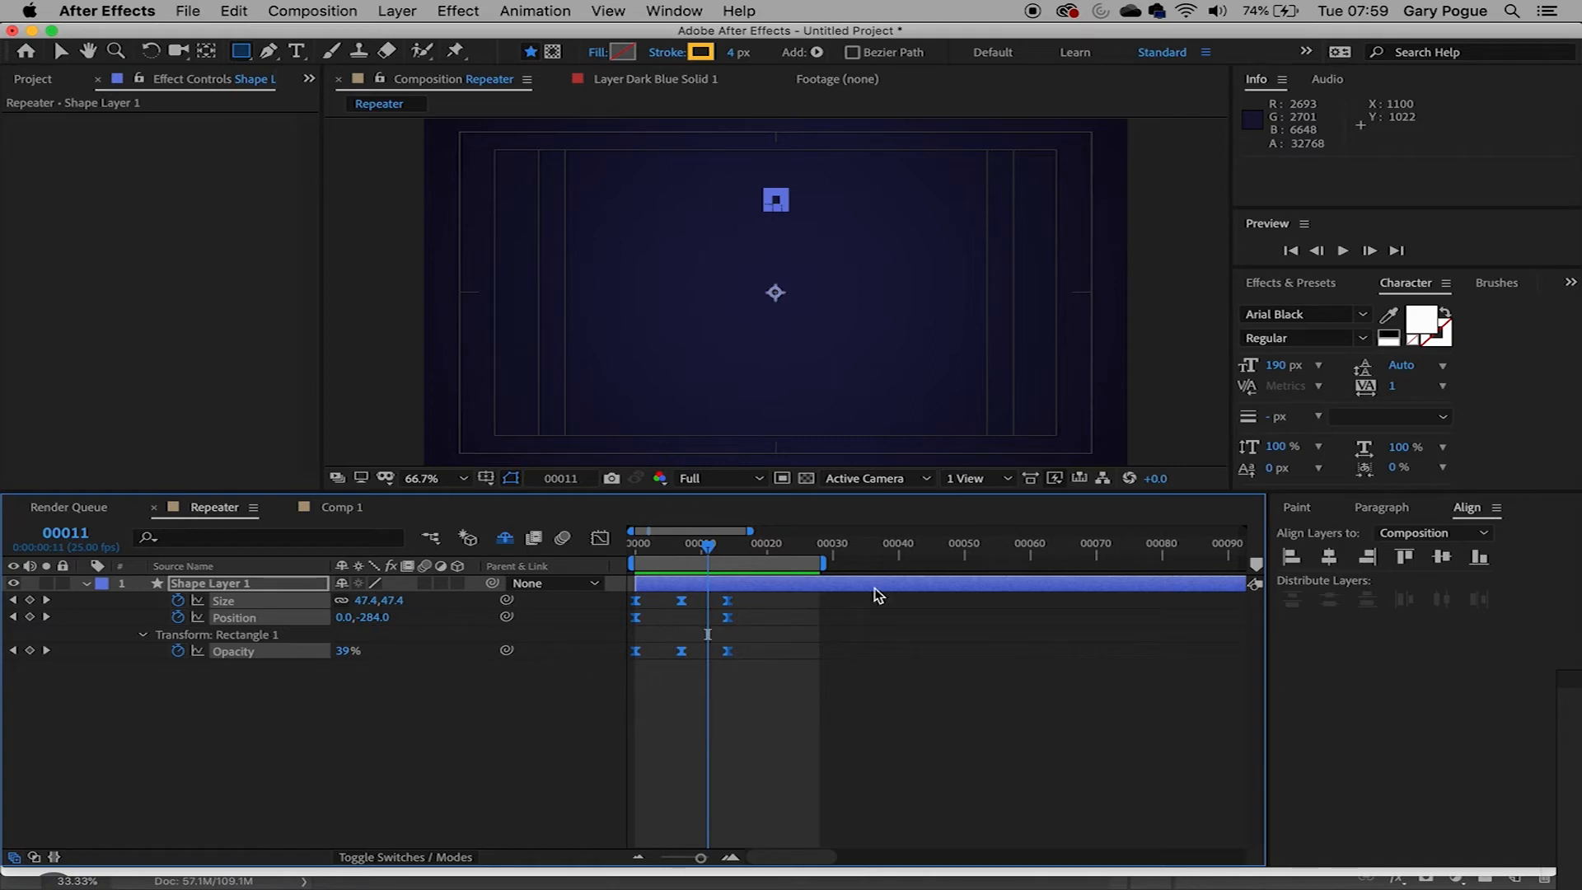
- Compress all Size, Position and Opacity keyframes proportionally so the last ones fall on frame 10, and preview the animation
drag(775, 697, 597, 579)
drag(727, 662, 704, 664)
key(space)
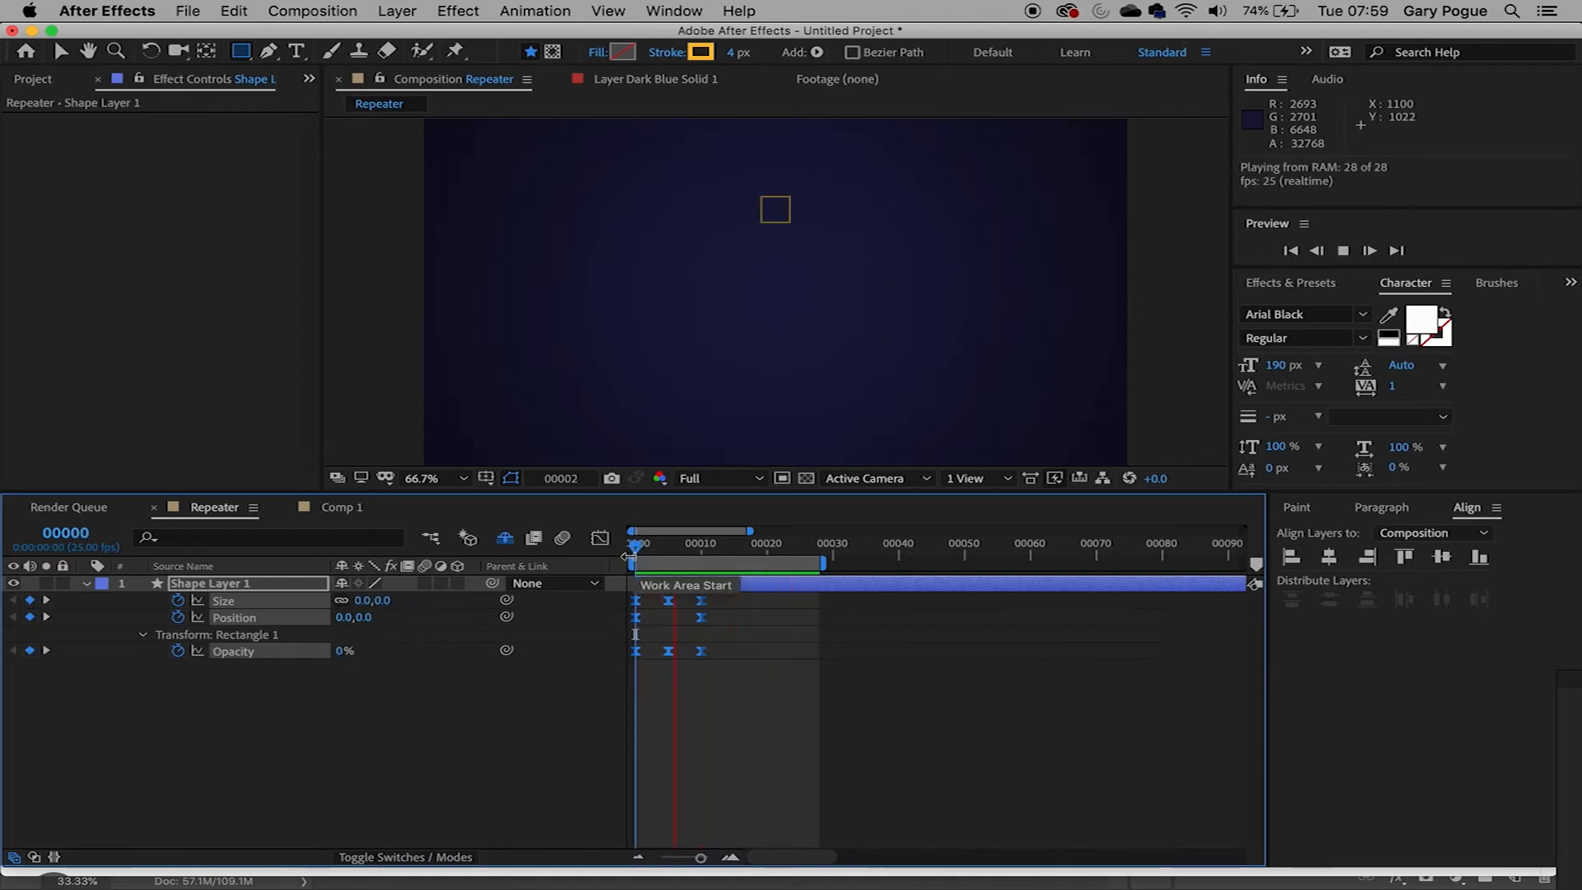
key(space)
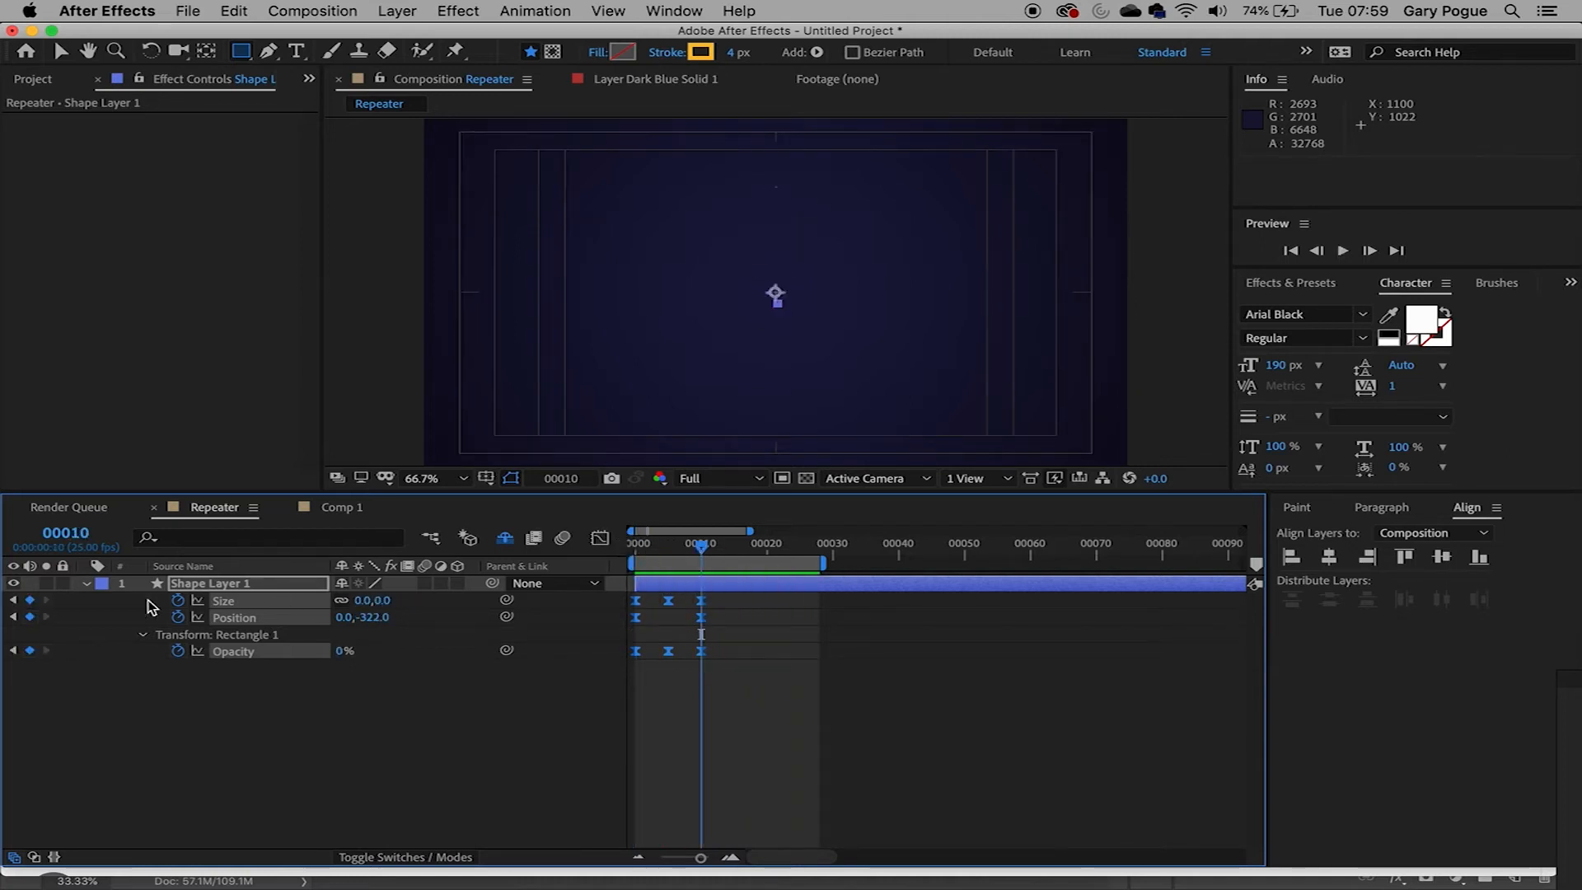
- Add a Repeater to Shape Layer 1's contents and view the copies at frame 5
click(87, 585)
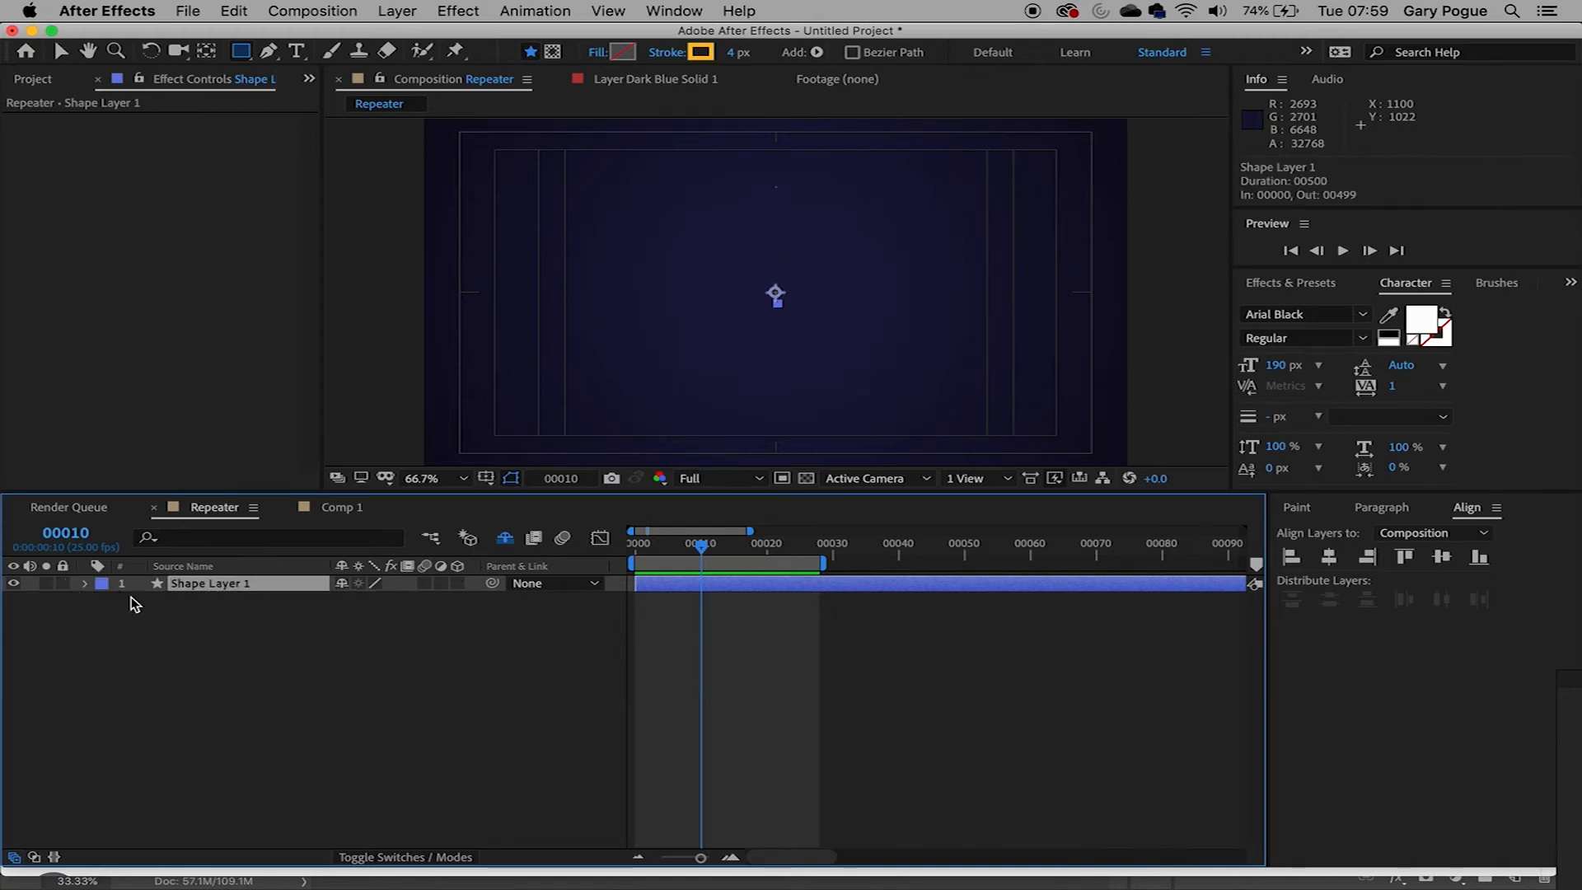
click(86, 586)
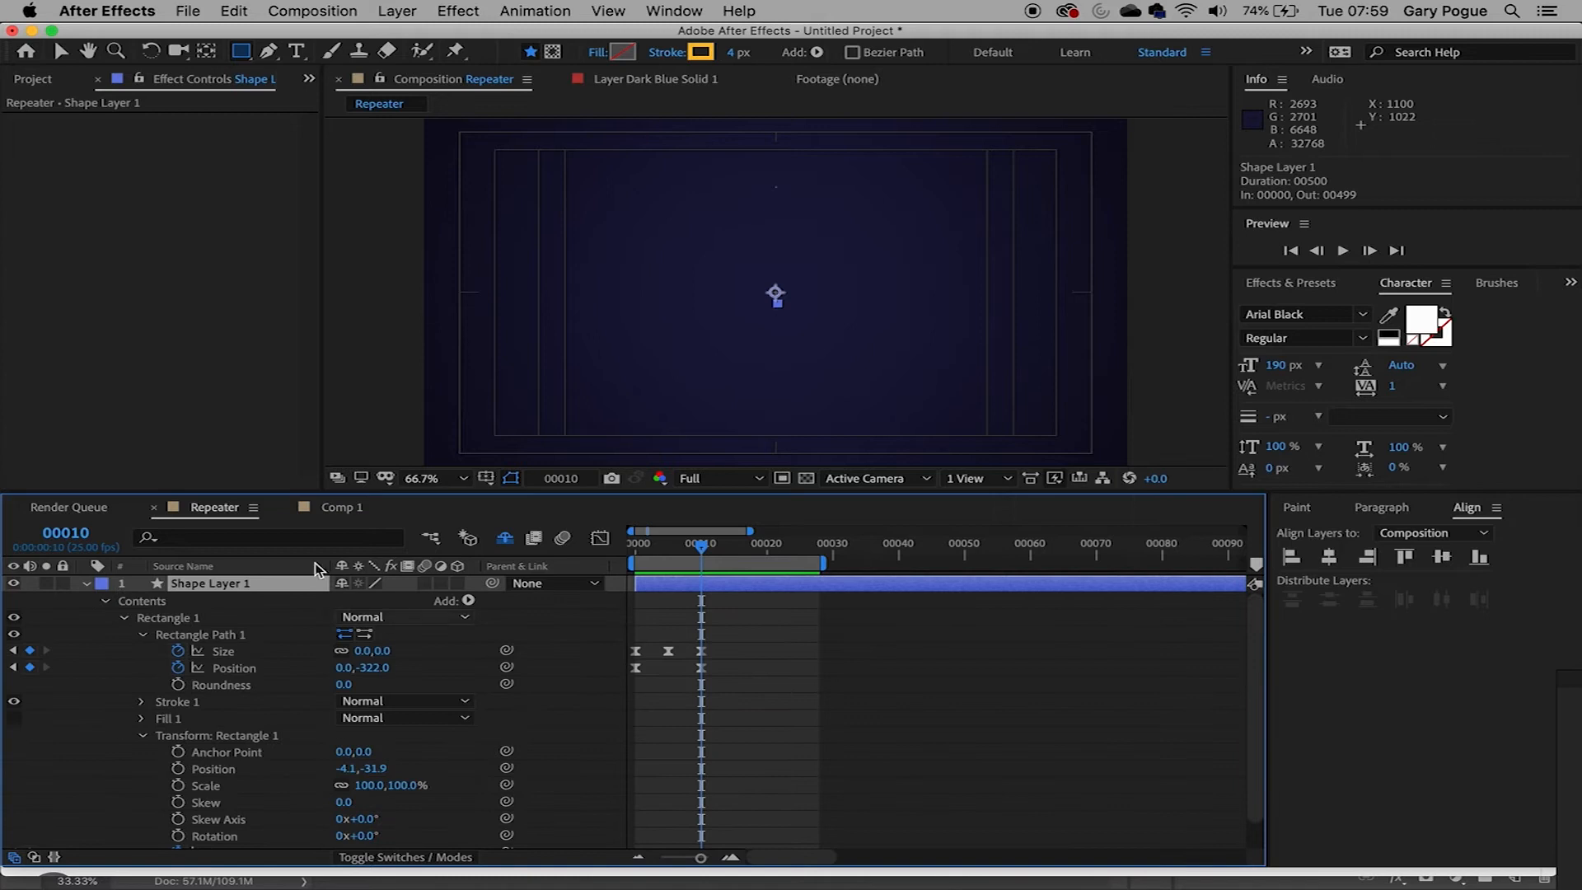
click(469, 602)
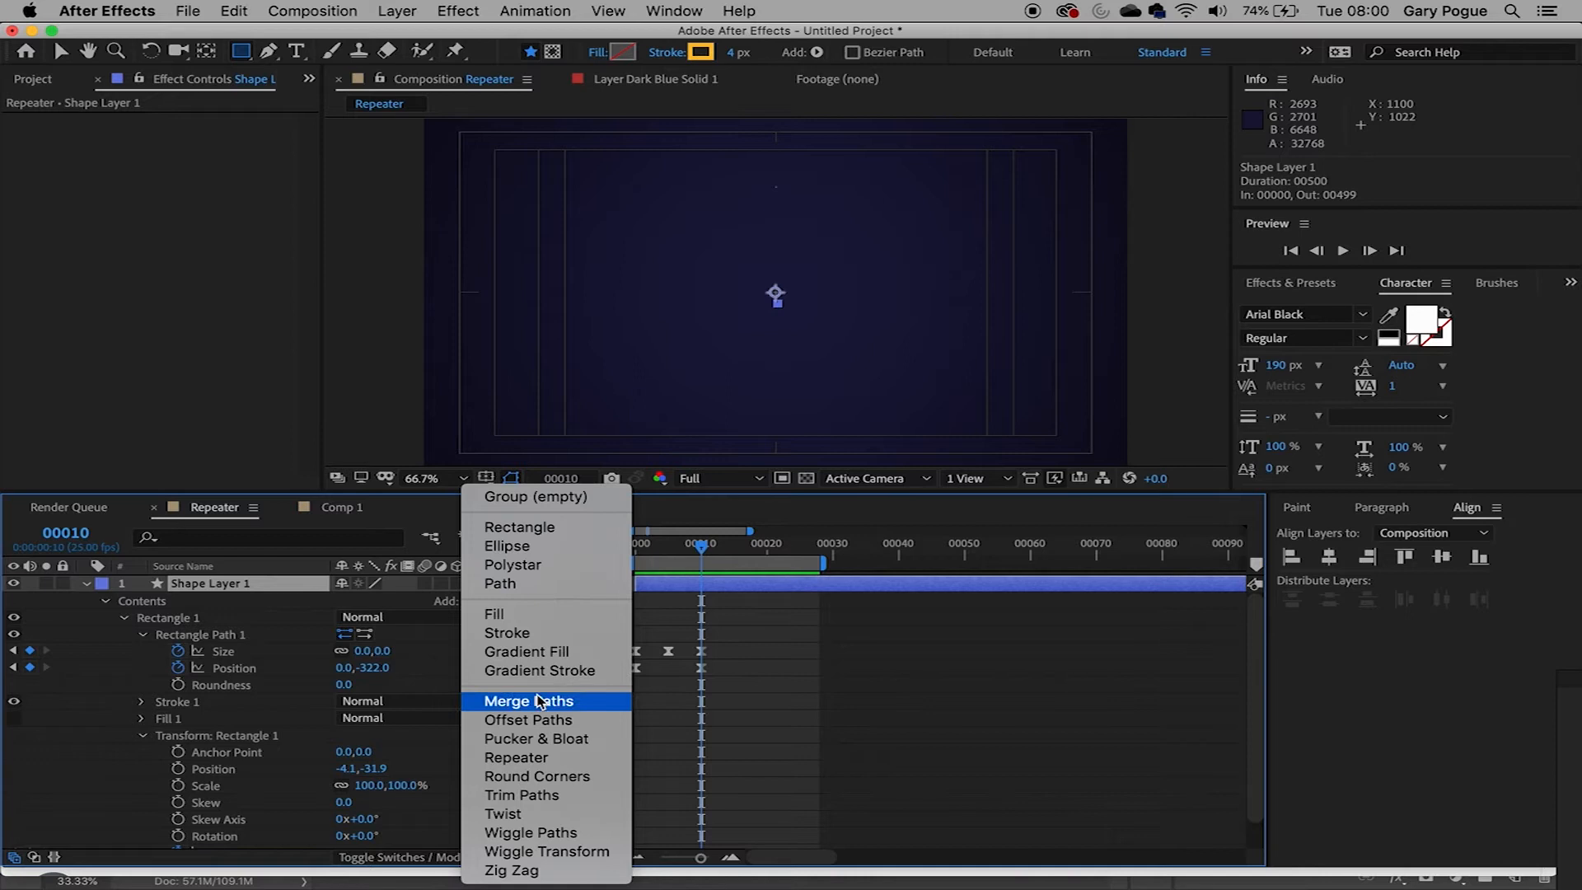
click(550, 760)
drag(698, 553, 664, 567)
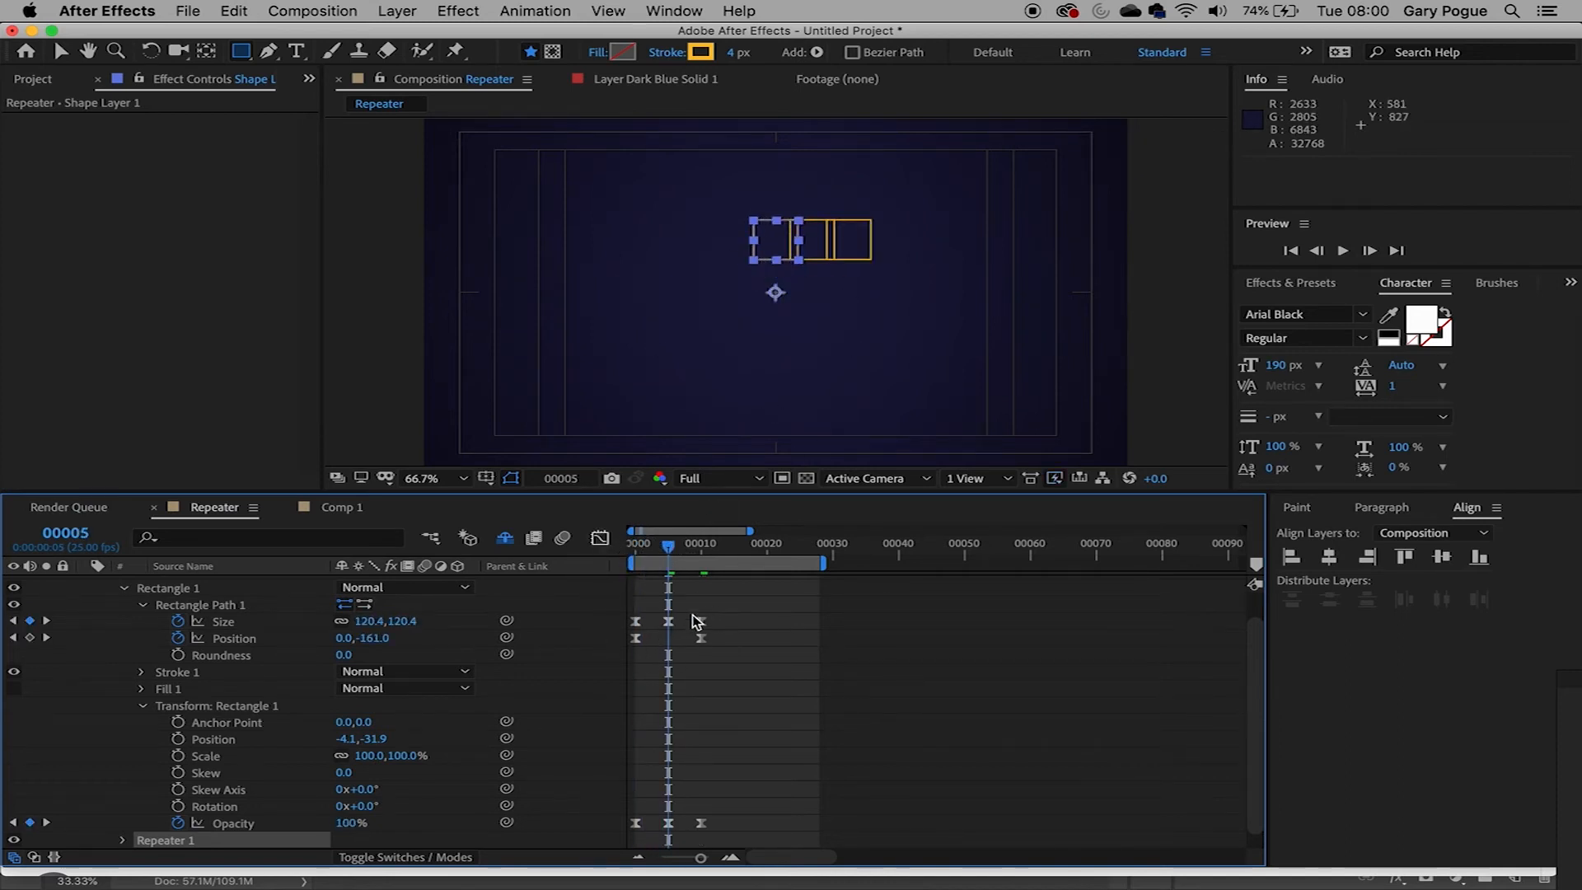
- Set Repeater 1's Copies to 10 and reveal its transform properties
scroll(382, 762, down, 1)
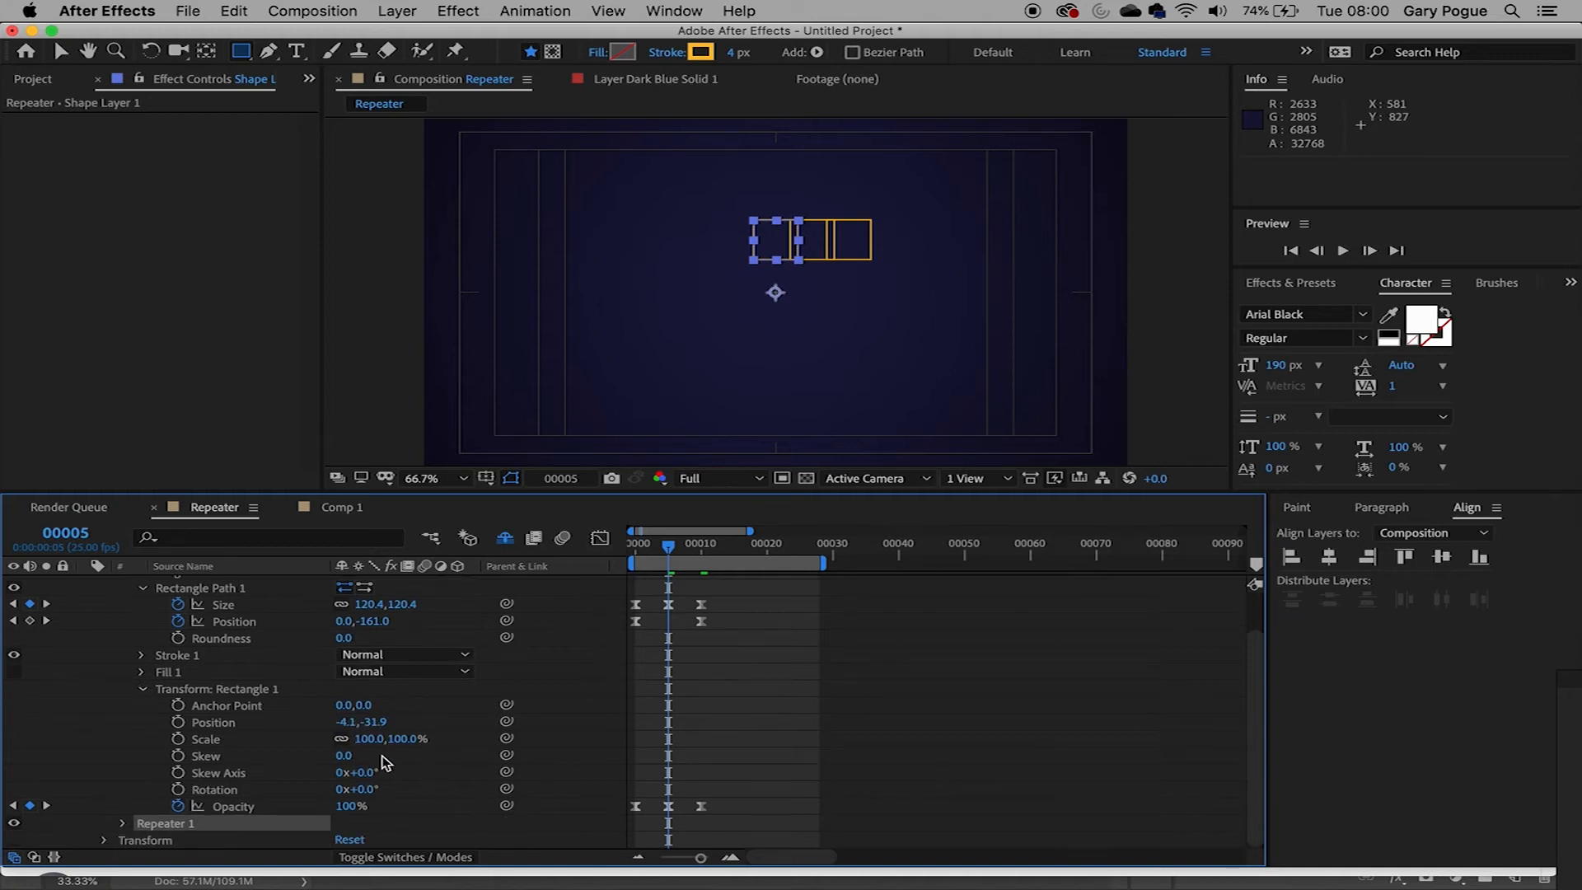
click(123, 824)
scroll(333, 745, down, 4)
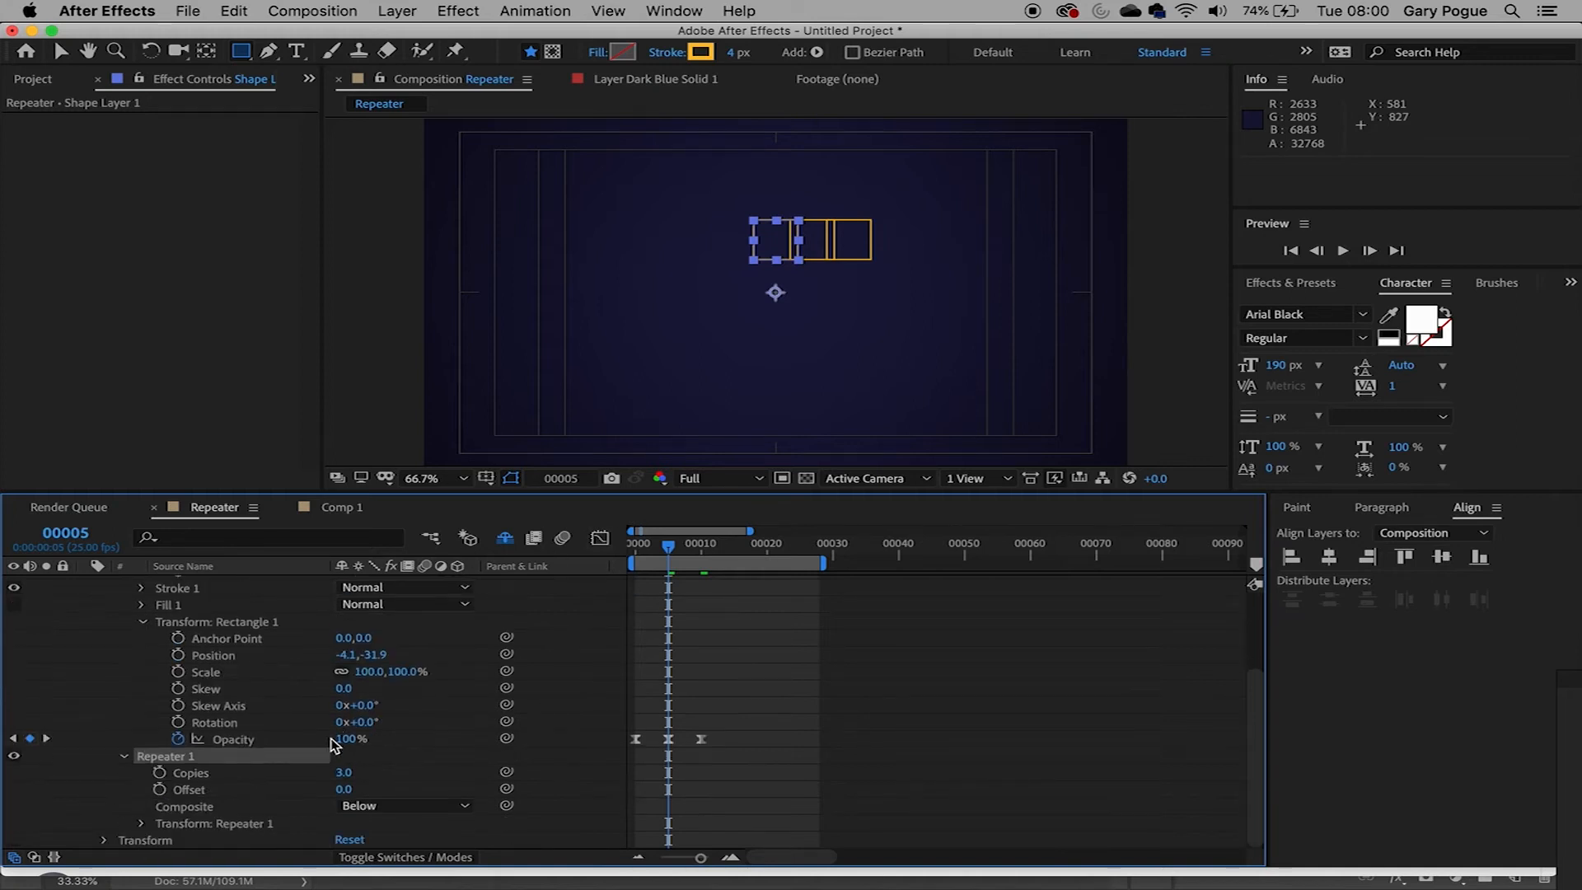
drag(344, 775, 352, 775)
click(354, 780)
text(10)
key(Return)
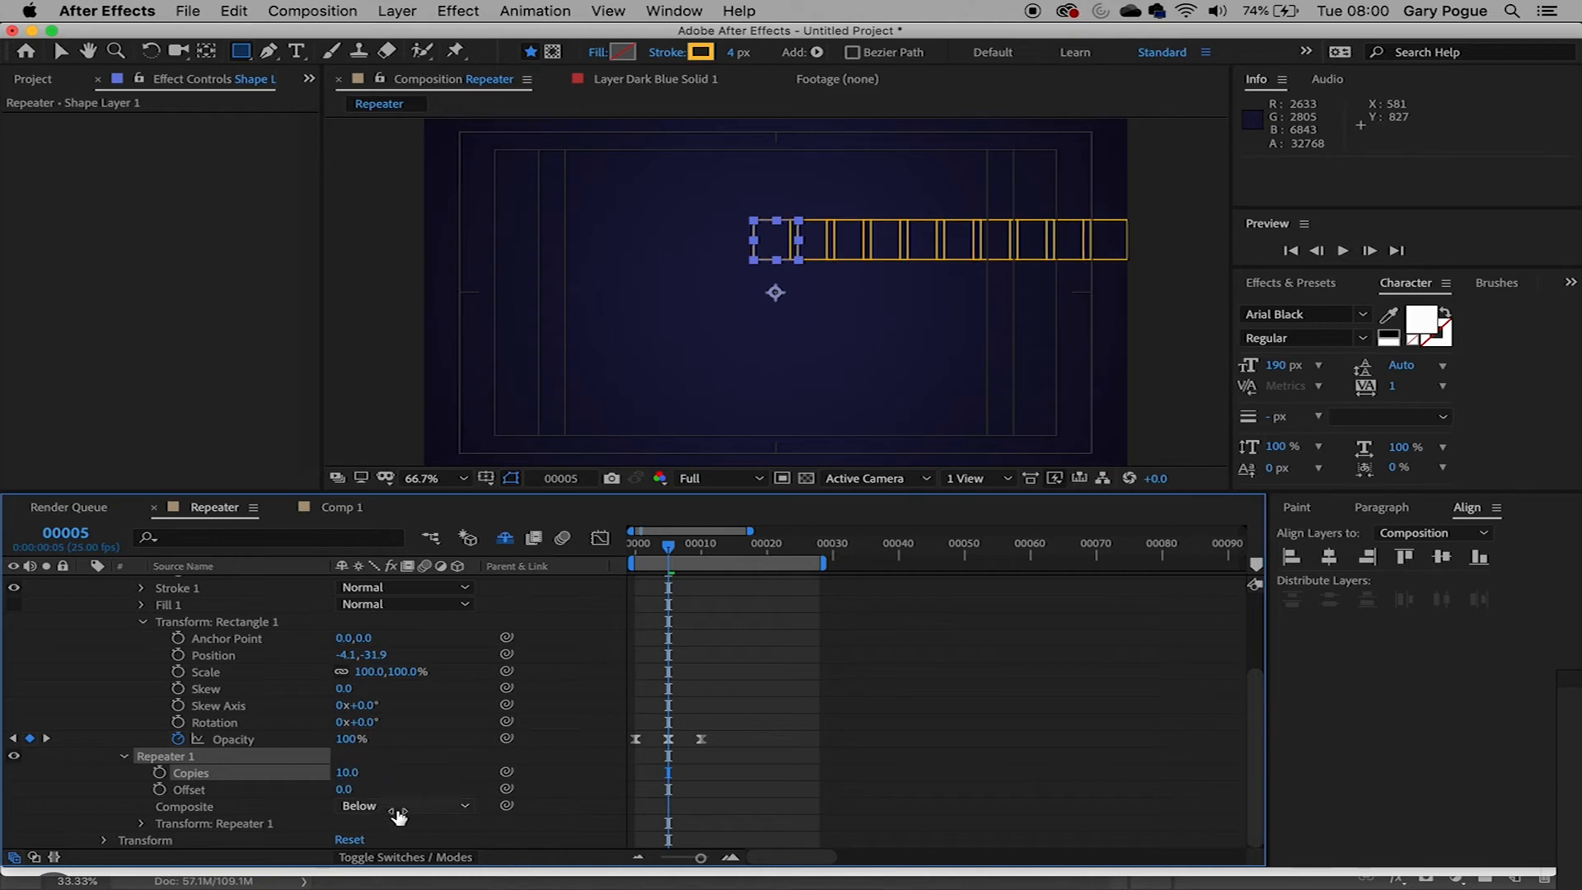
click(143, 824)
scroll(306, 788, down, 1)
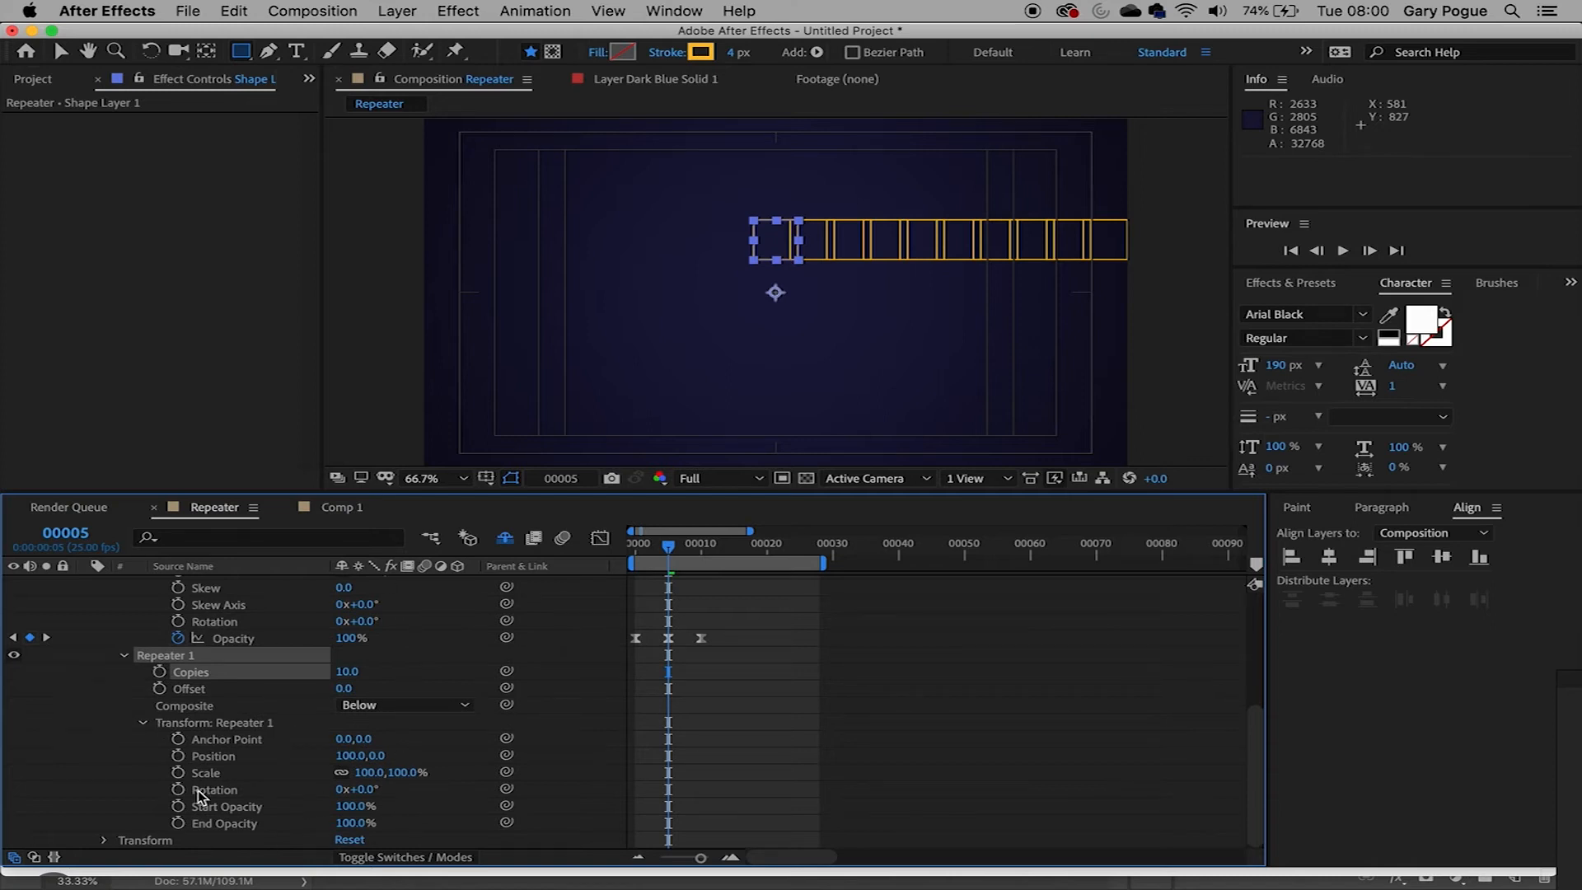
- Set the Rotation in Repeater 1's transform to 36°
scroll(270, 674, up, 6)
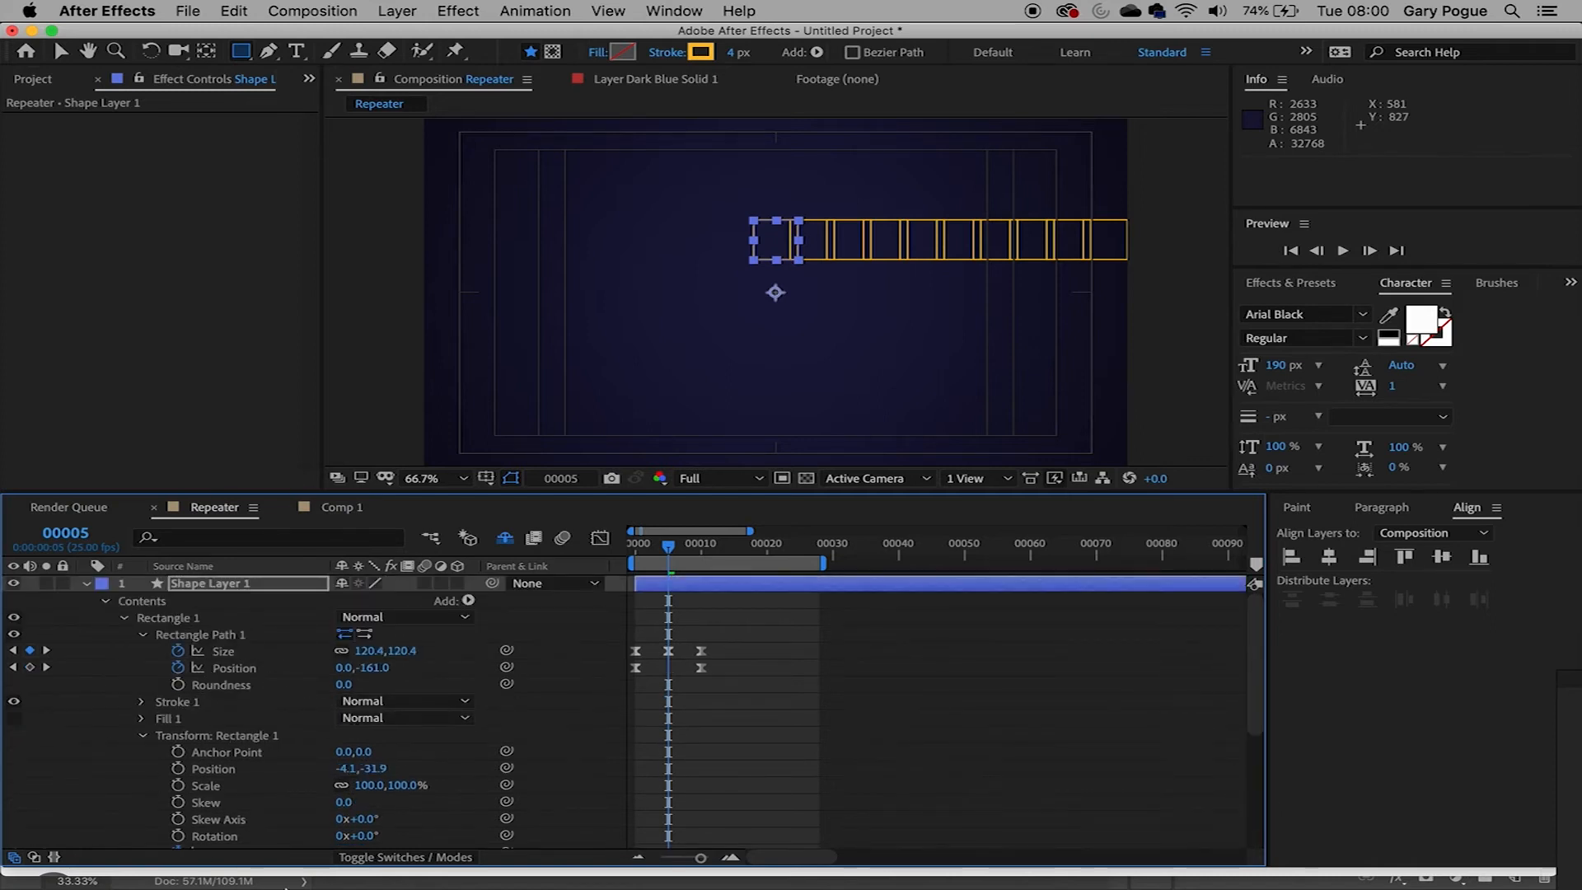
scroll(445, 791, down, 3)
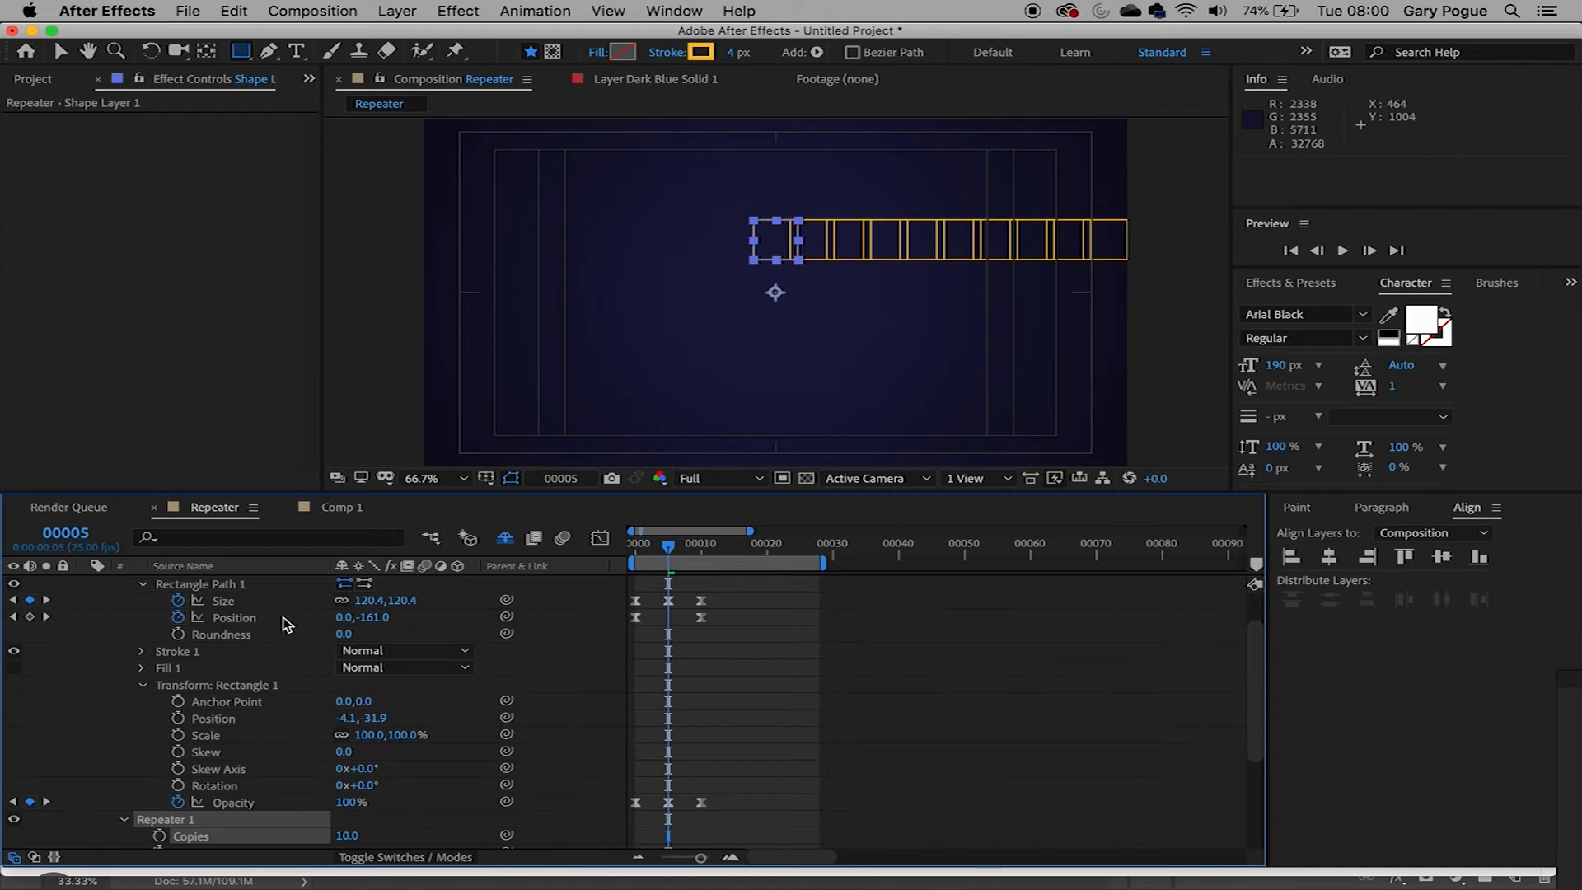
scroll(272, 729, down, 5)
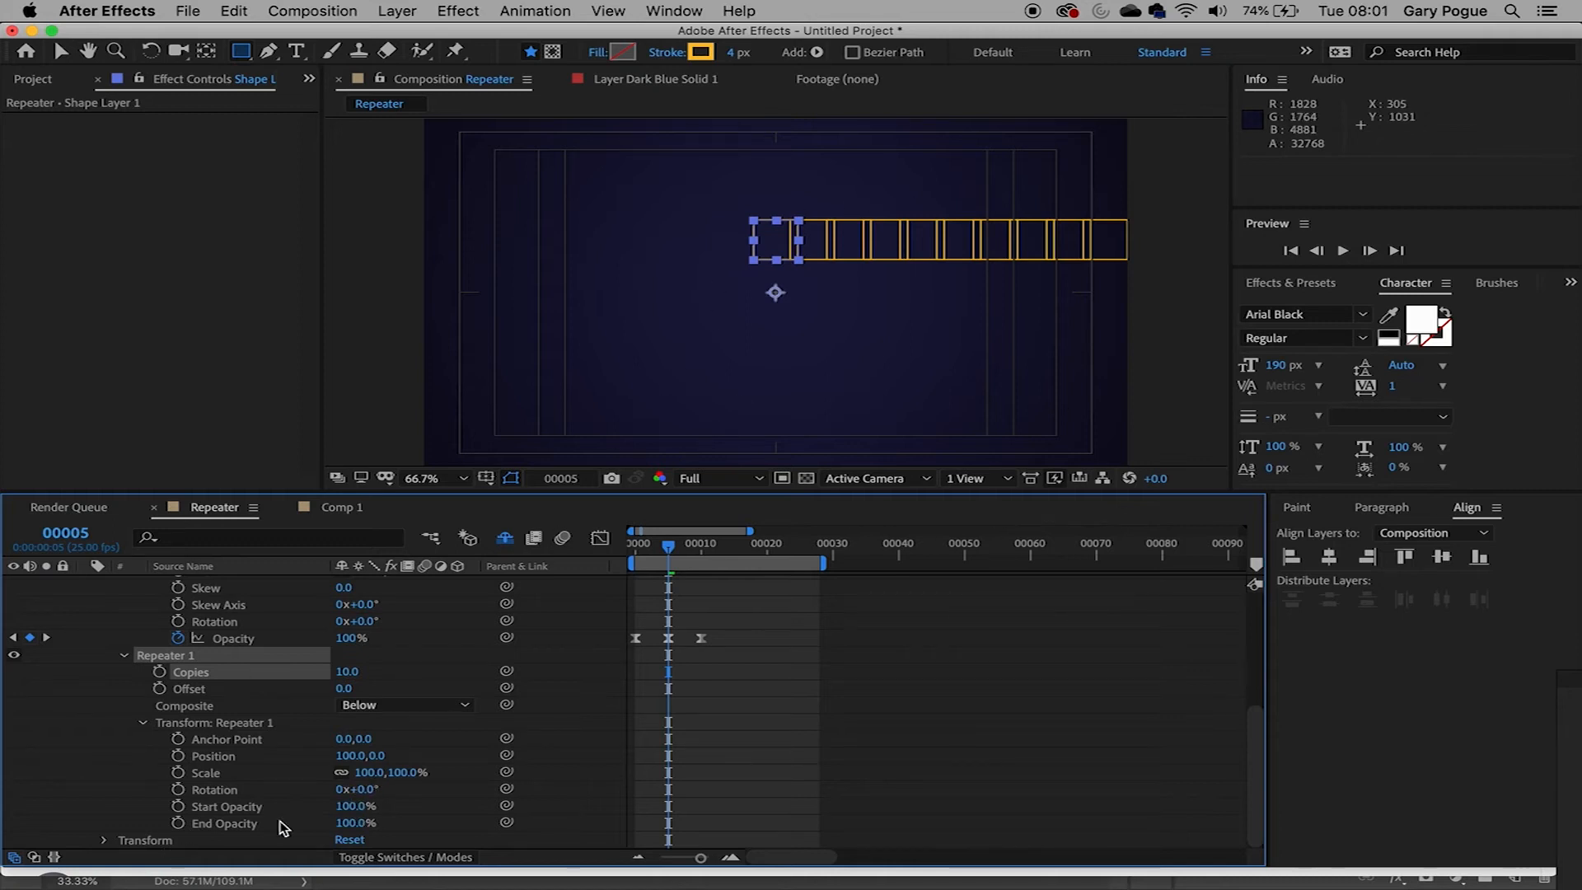
click(363, 789)
key(Return)
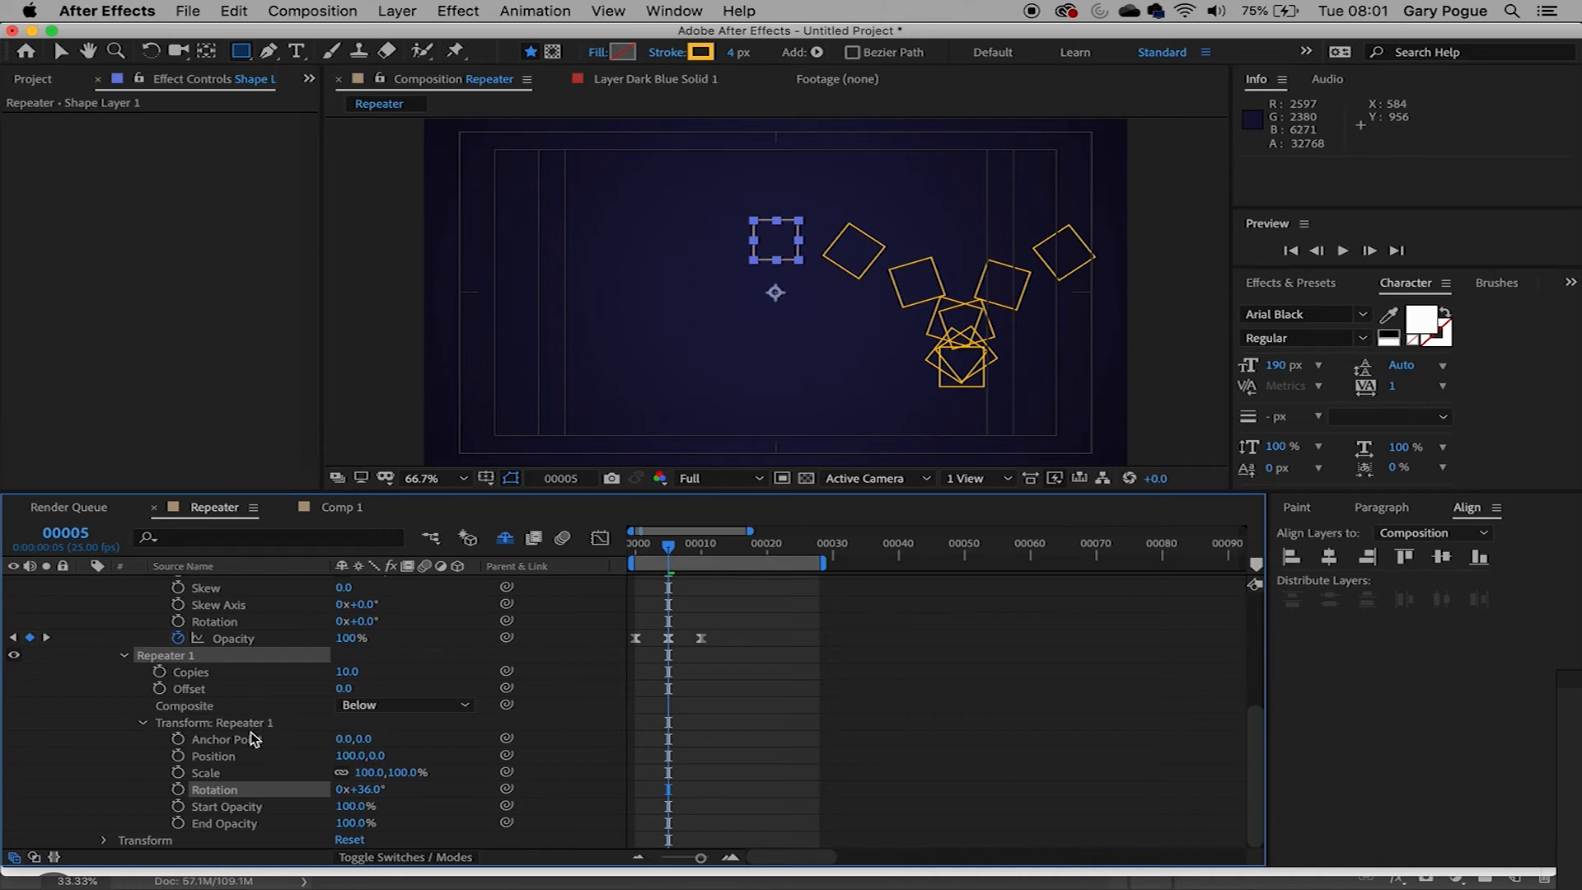
- Set the Position in Repeater 1's transform to 0,0 and preview the circle of squares from frame 0
click(350, 756)
text(0)
key(Return)
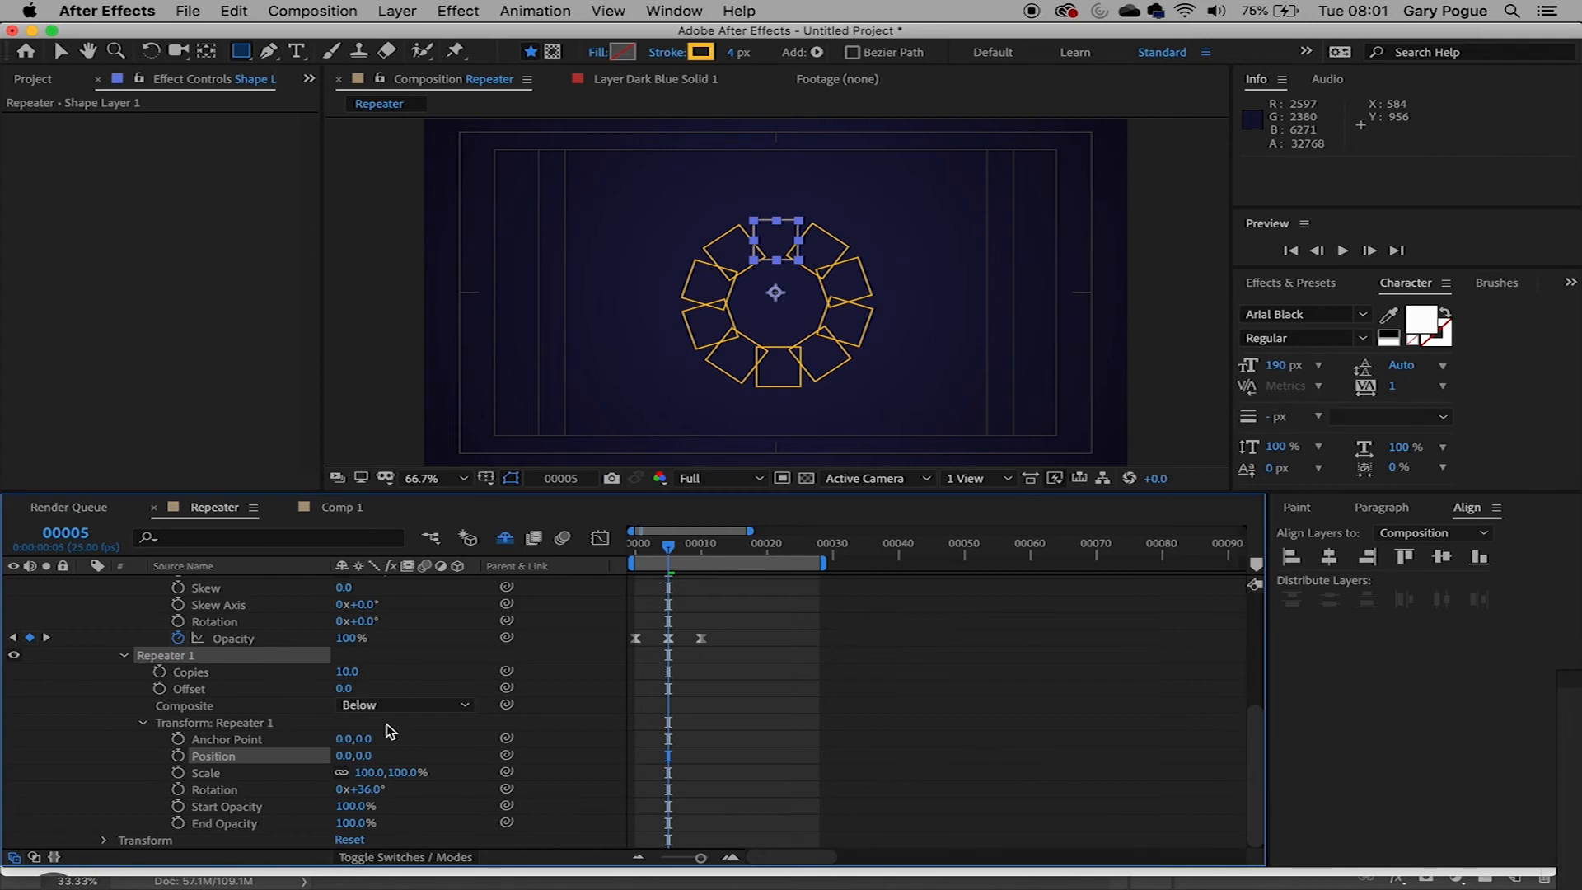
drag(659, 552, 589, 569)
key(space)
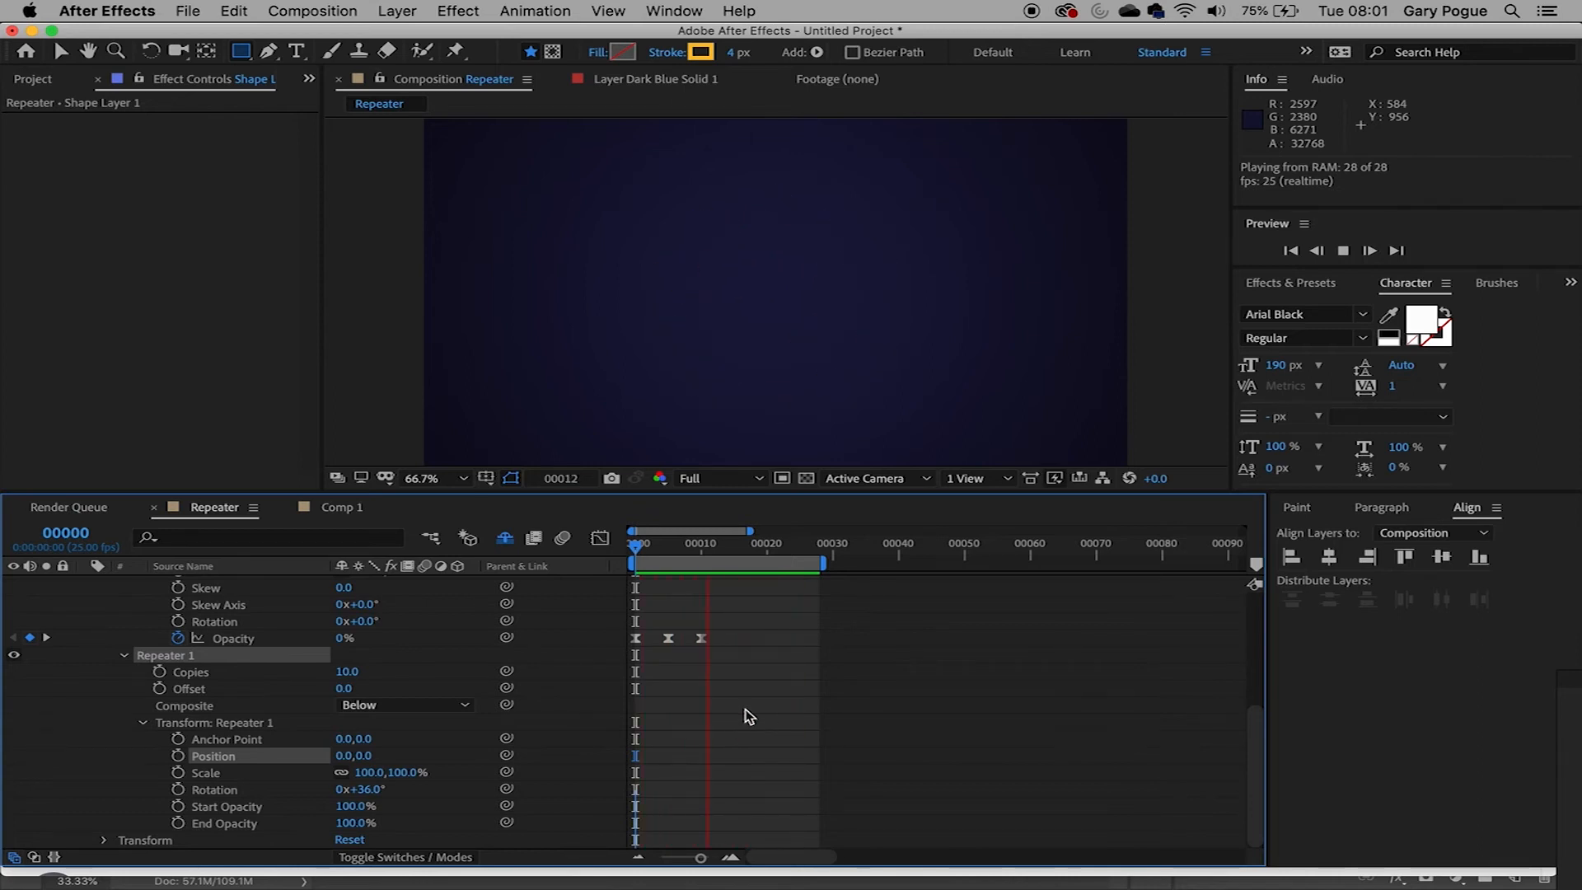
key(space)
- Show only Shape Layer 1's animated properties, select all their keyframes and preview the animation from the start
scroll(745, 717, up, 4)
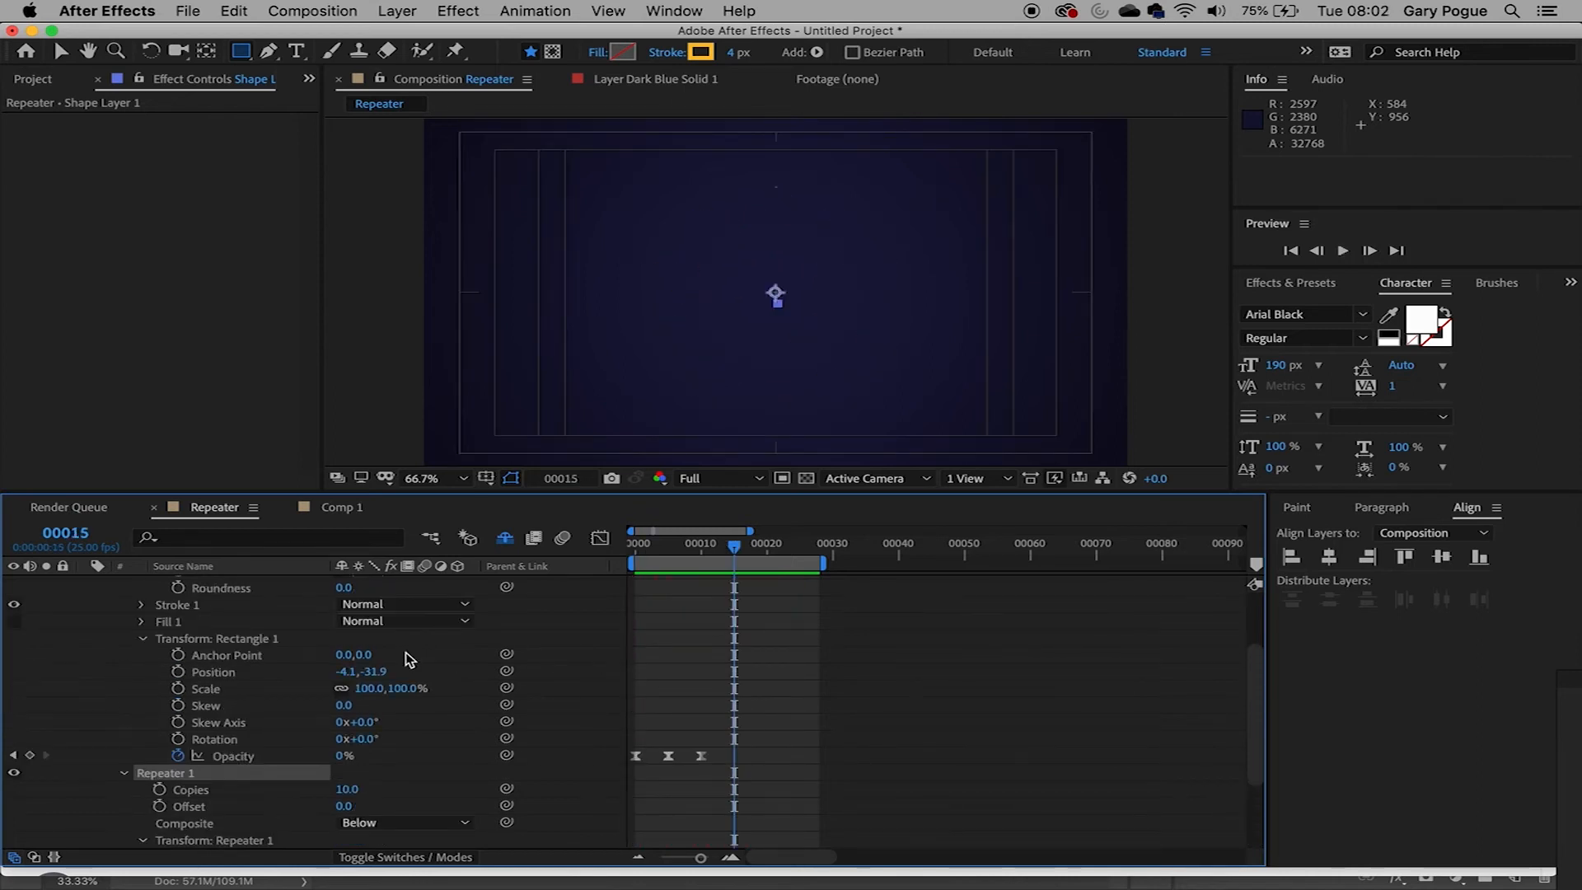
key(u)
drag(795, 703, 586, 574)
drag(734, 548, 577, 566)
key(space)
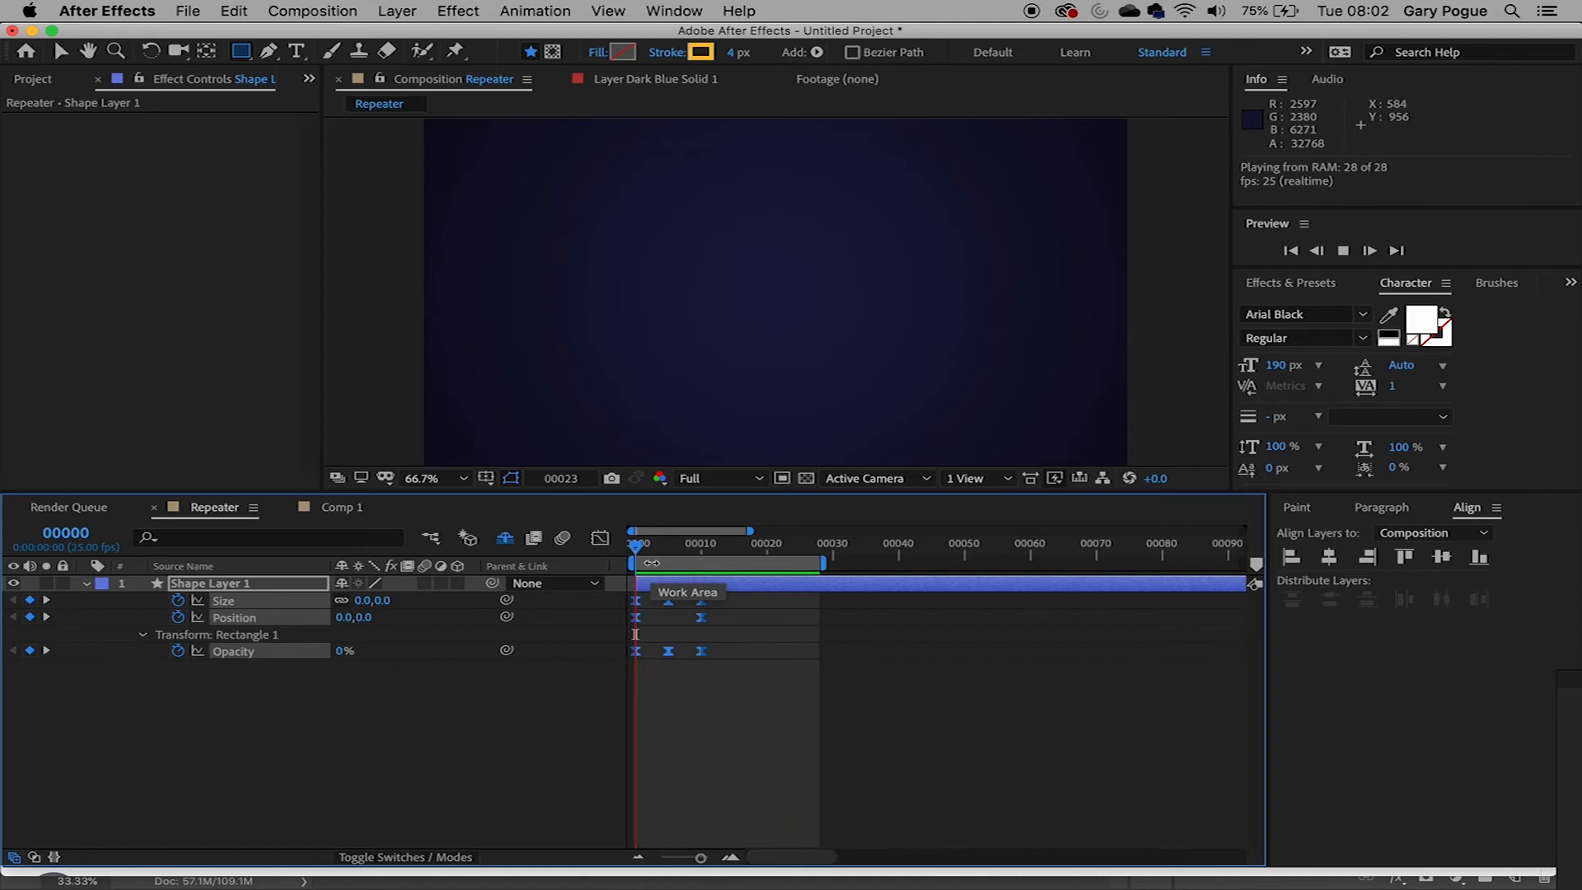
key(space)
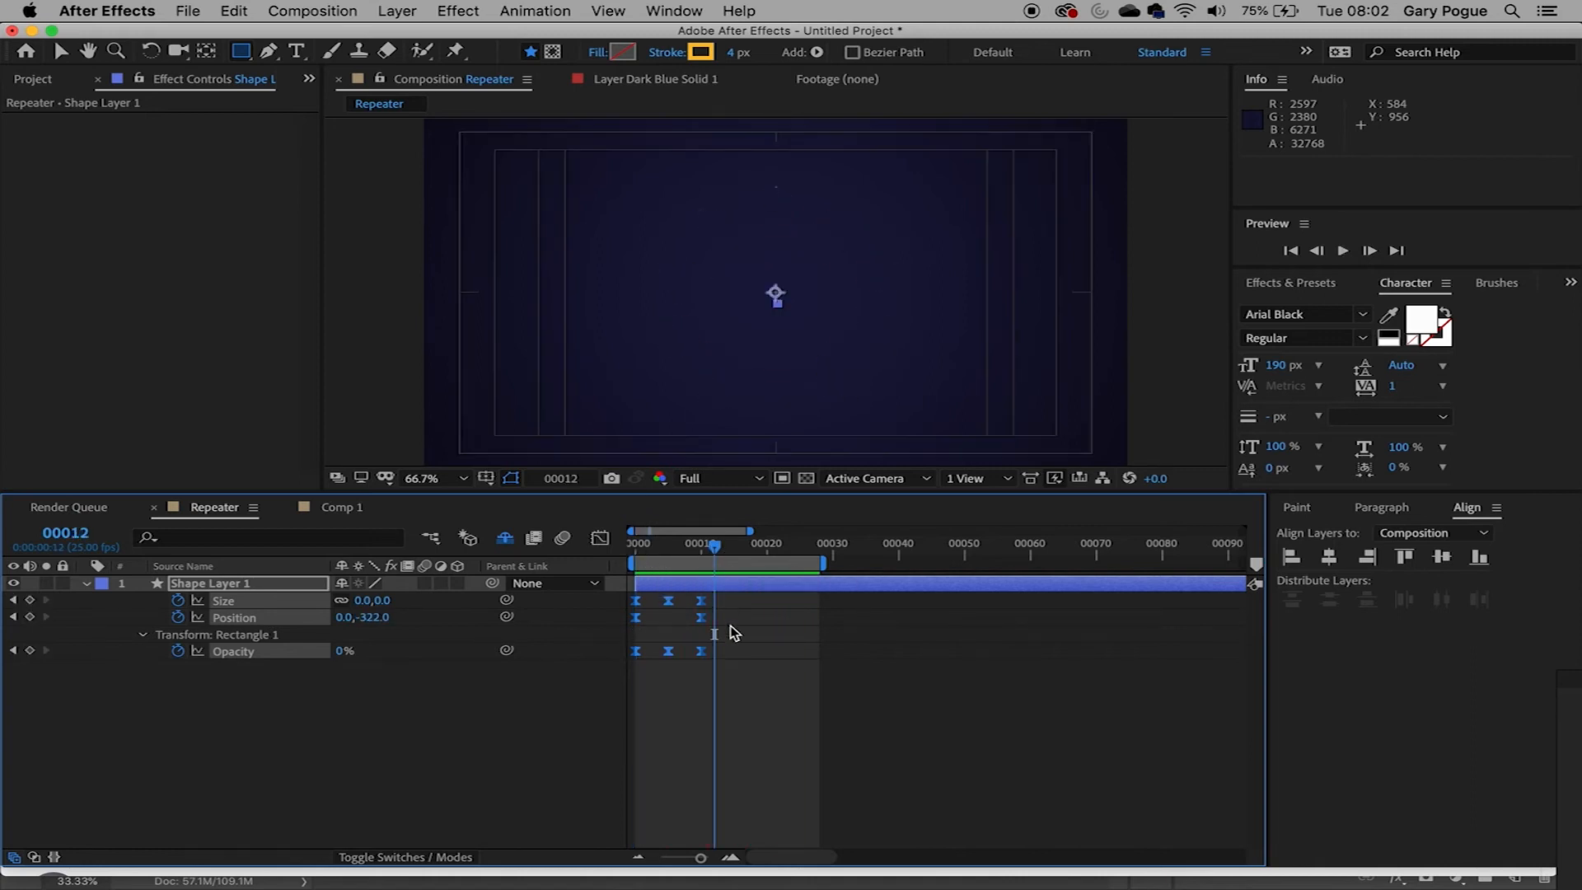
- Stretch all Size, Position and Opacity keyframes proportionally so the last ones fall on frame 20, and preview the animation
drag(703, 625, 765, 623)
drag(771, 623, 768, 623)
key(space)
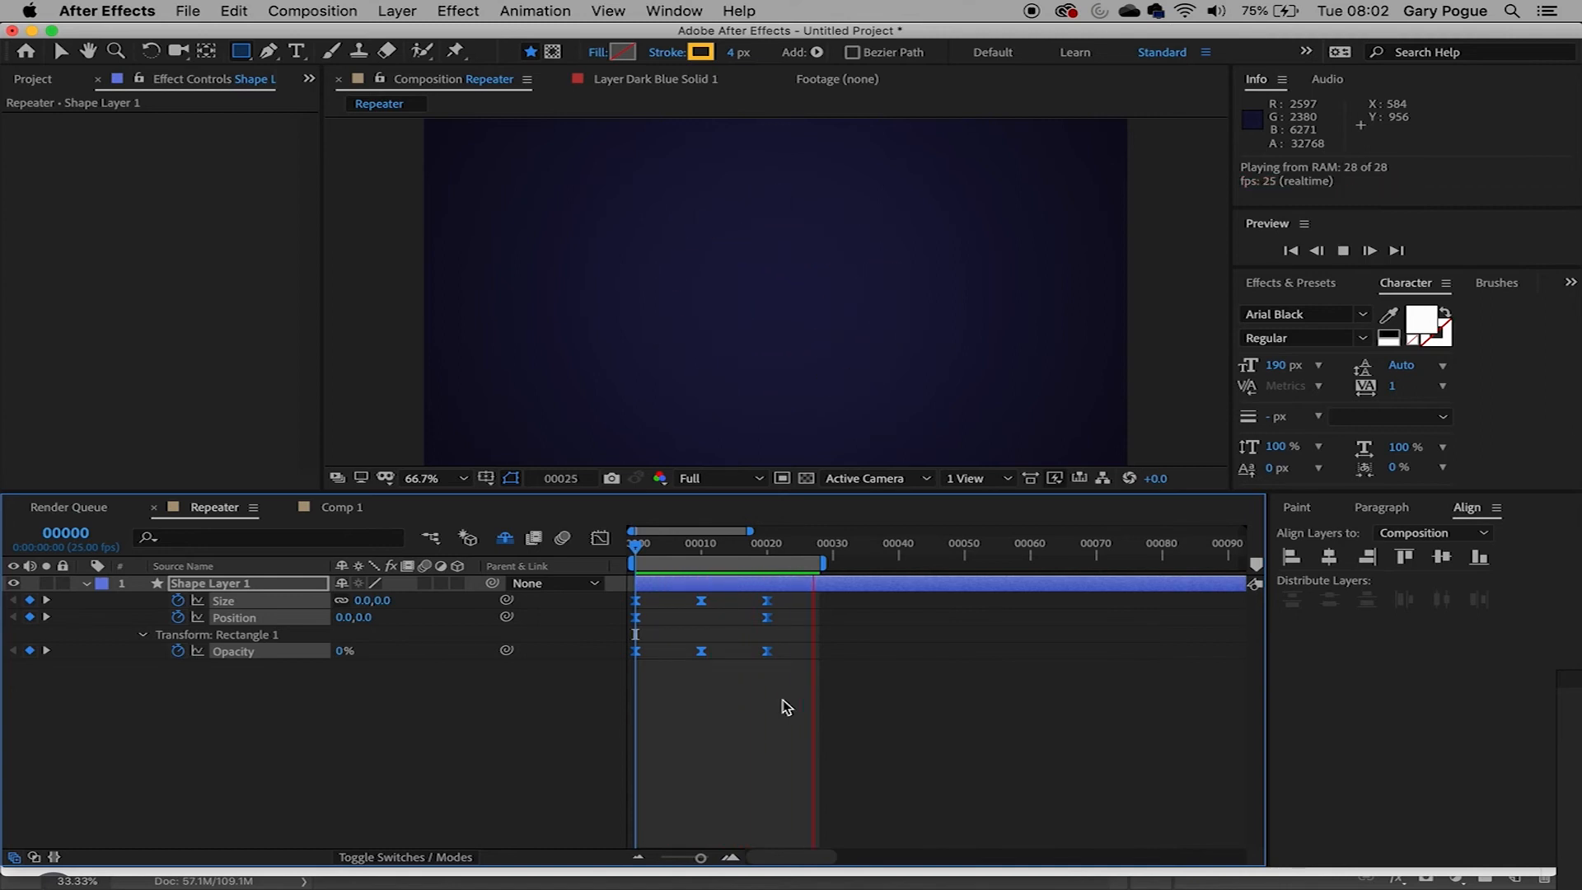
key(space)
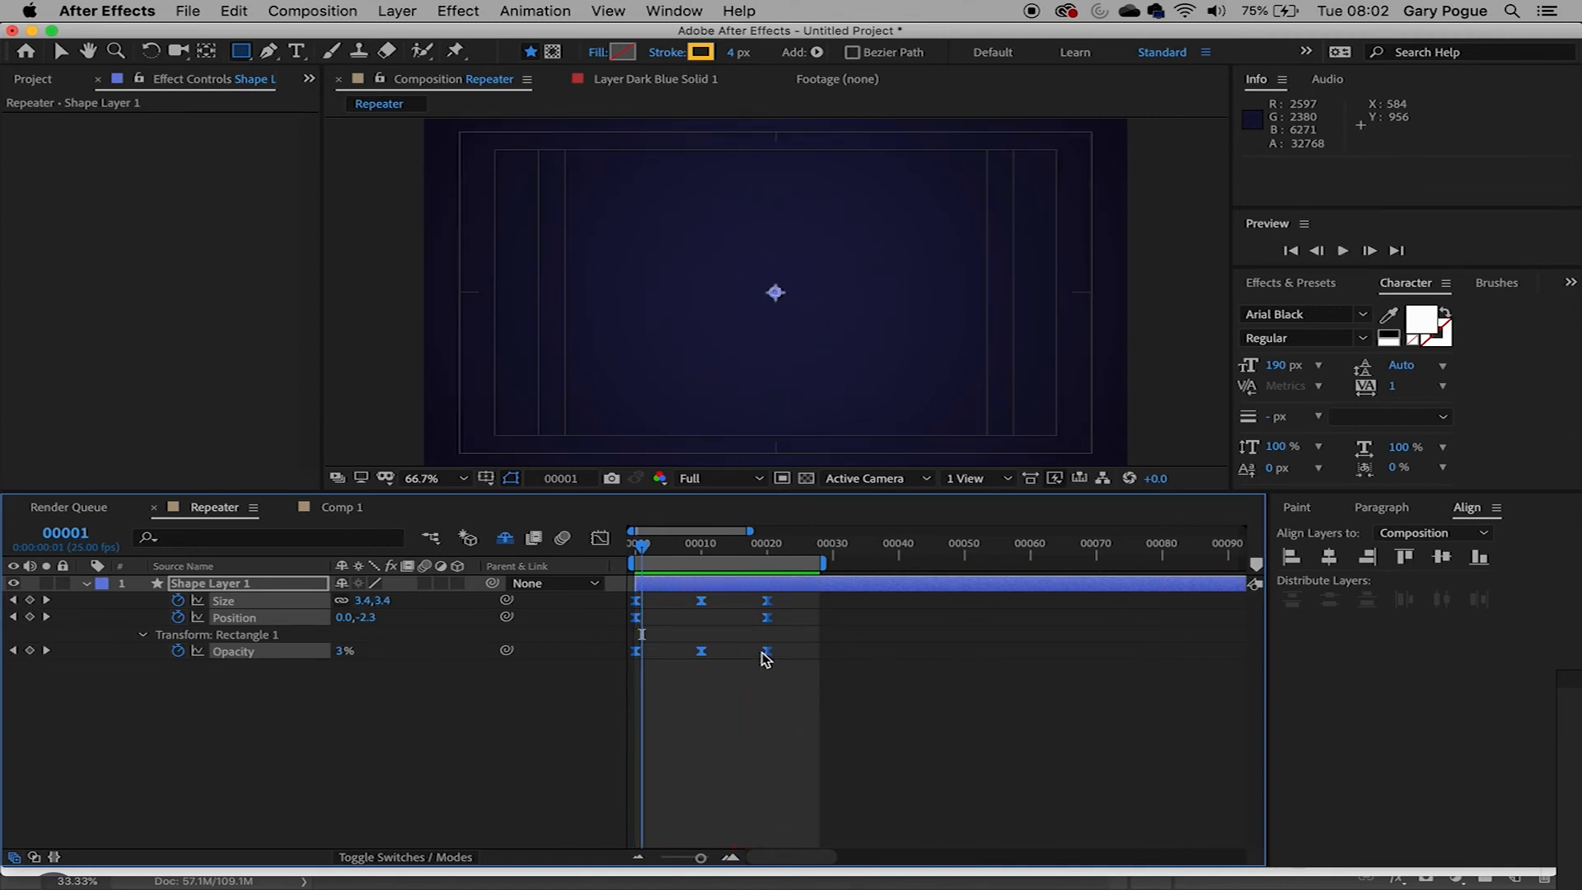
- Rescale all Size, Position and Opacity keyframes proportionally so the last ones fall on frame 14, view frame 7 and deselect everything
drag(767, 652, 728, 651)
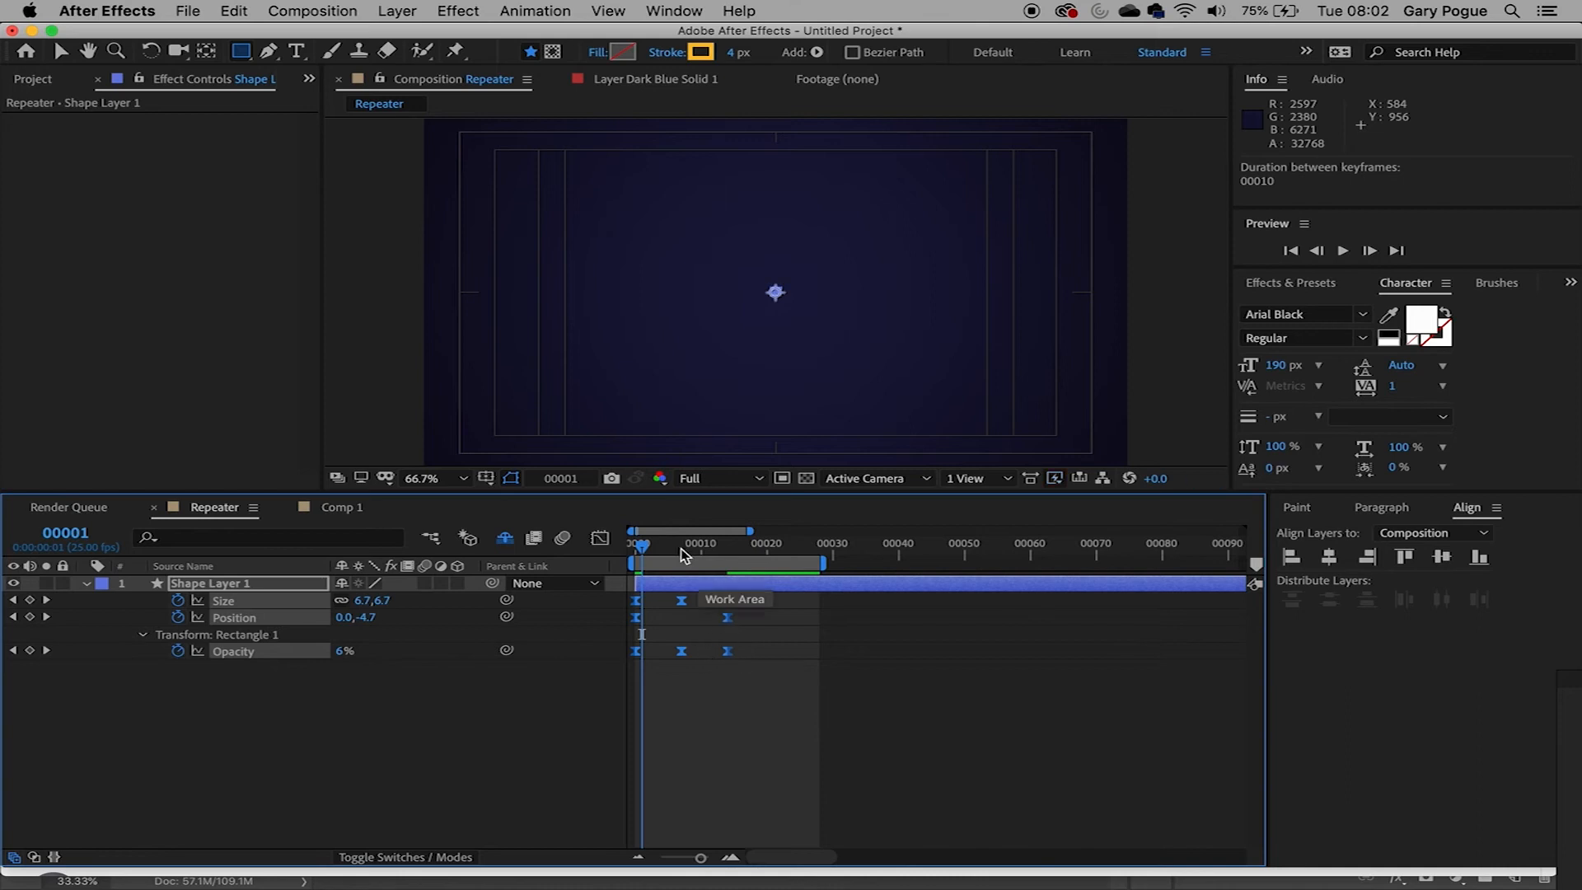
drag(644, 551, 682, 563)
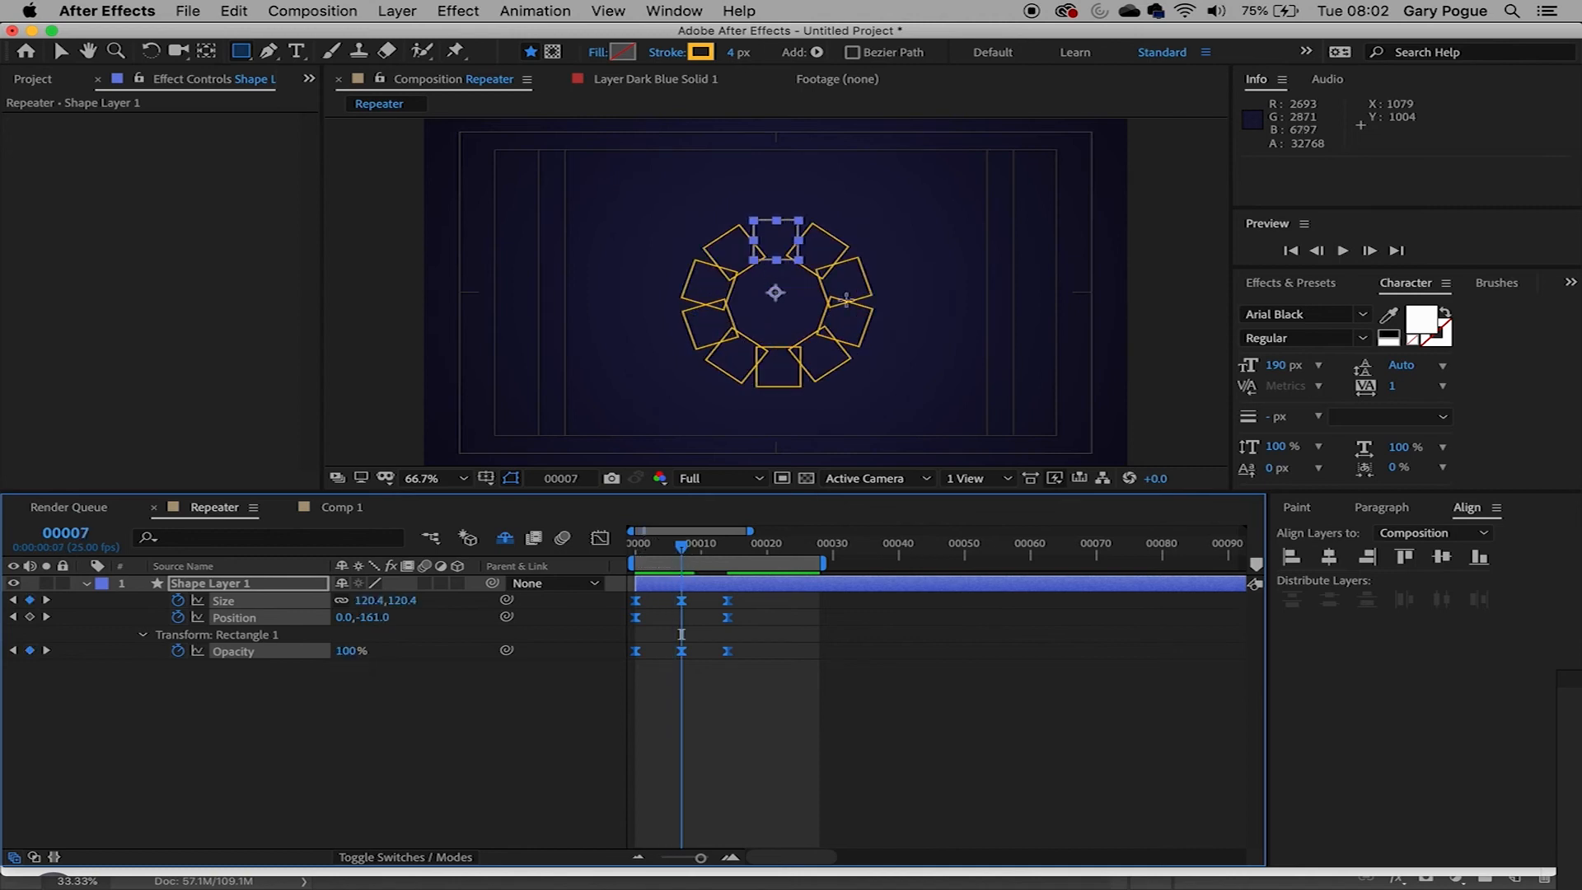
click(258, 719)
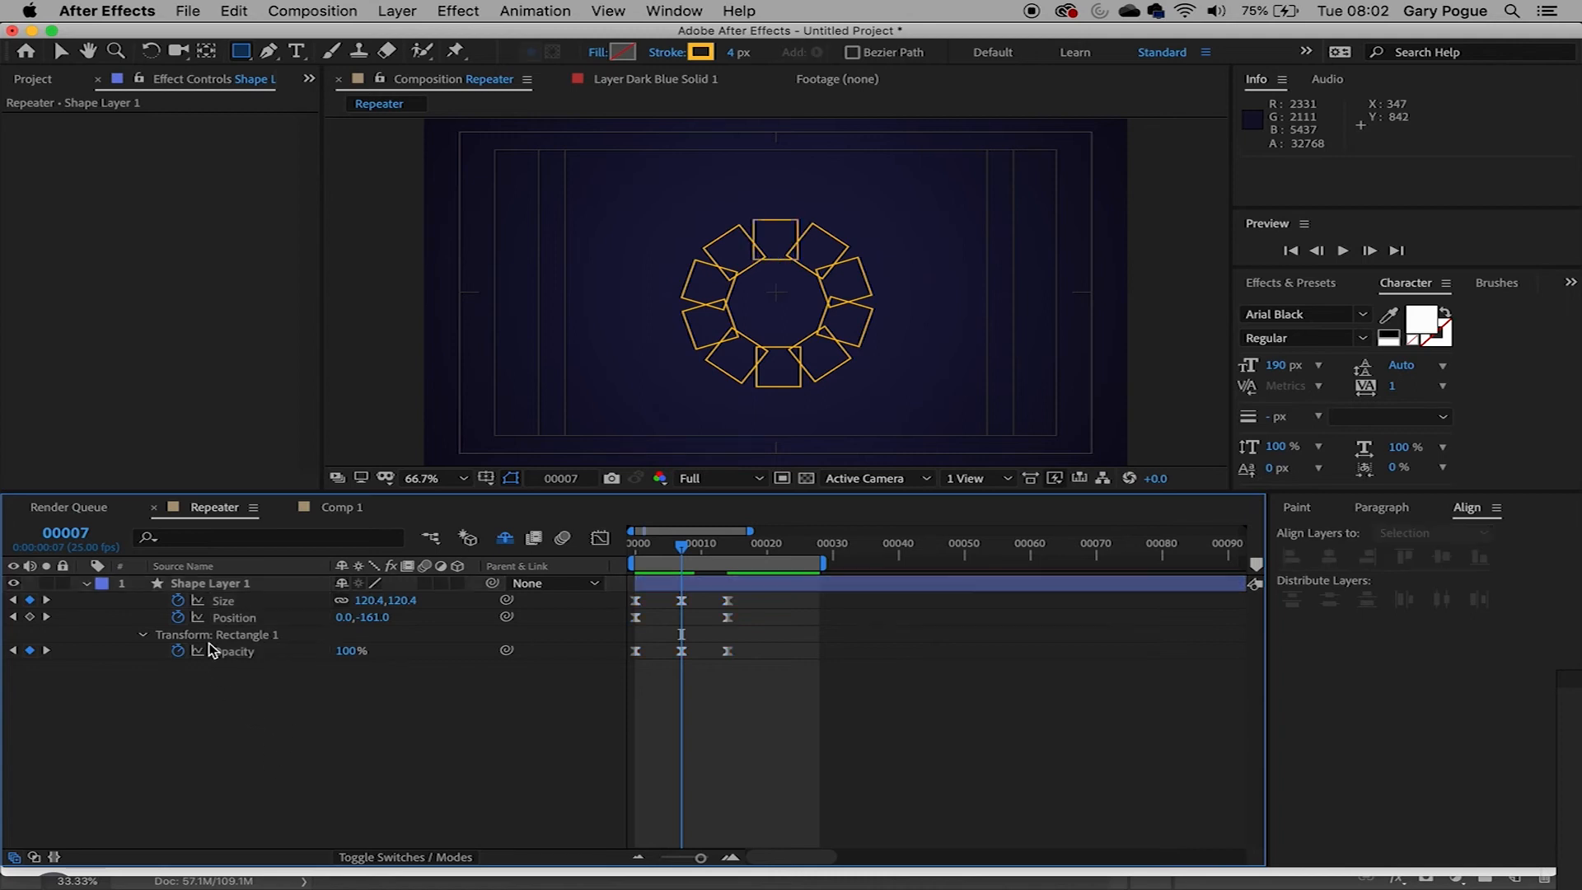
- Lower the middle Size keyframe at frame 7 to about 55 units in the Graph Editor and preview the animation
click(236, 604)
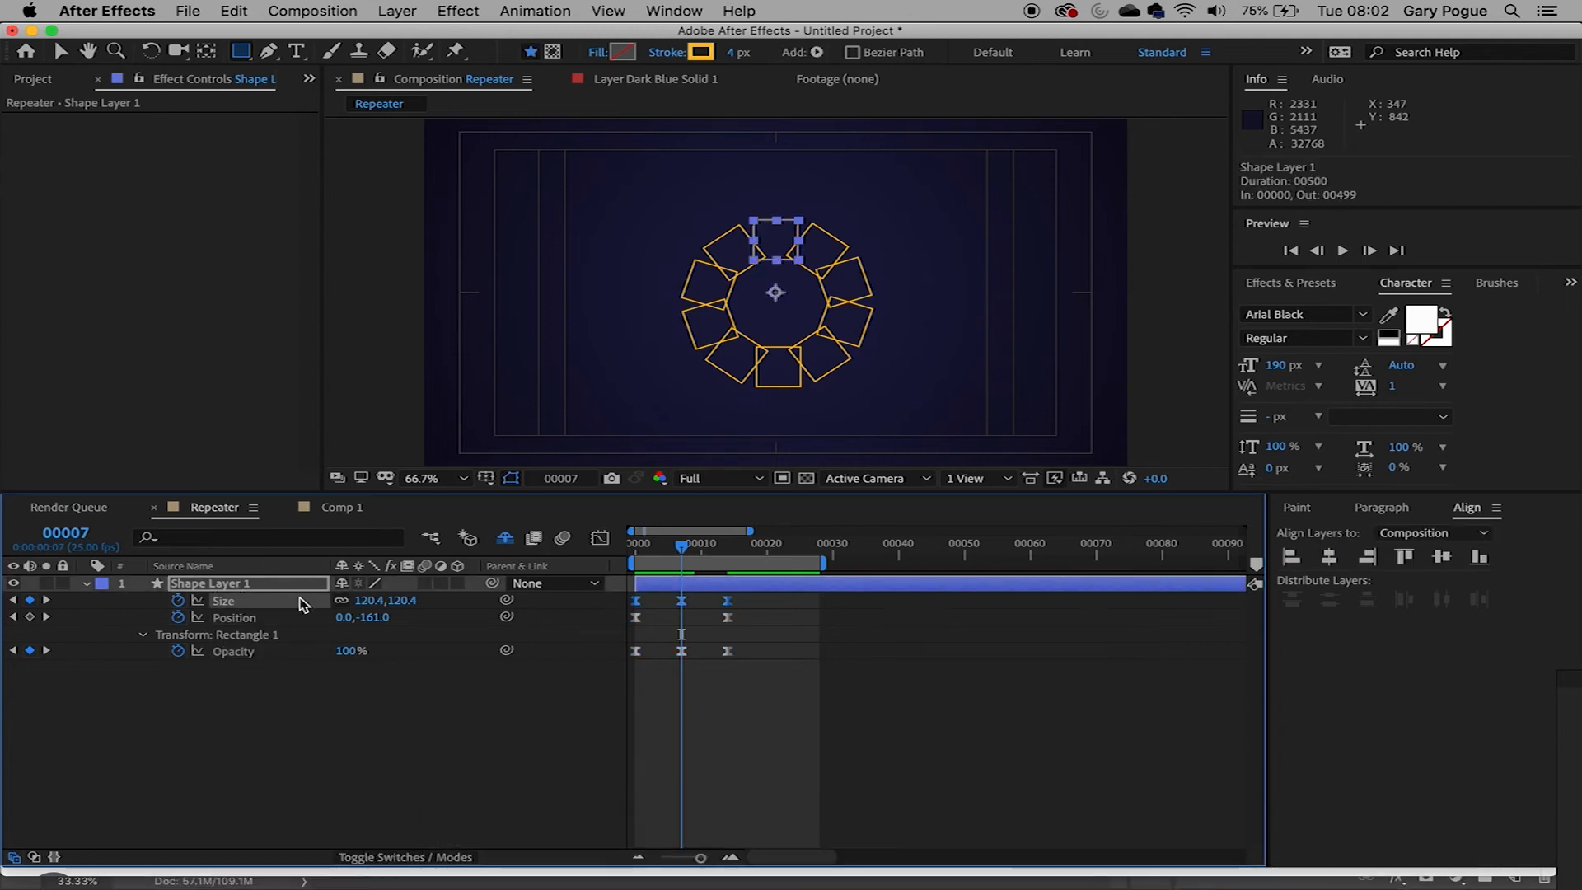
click(600, 537)
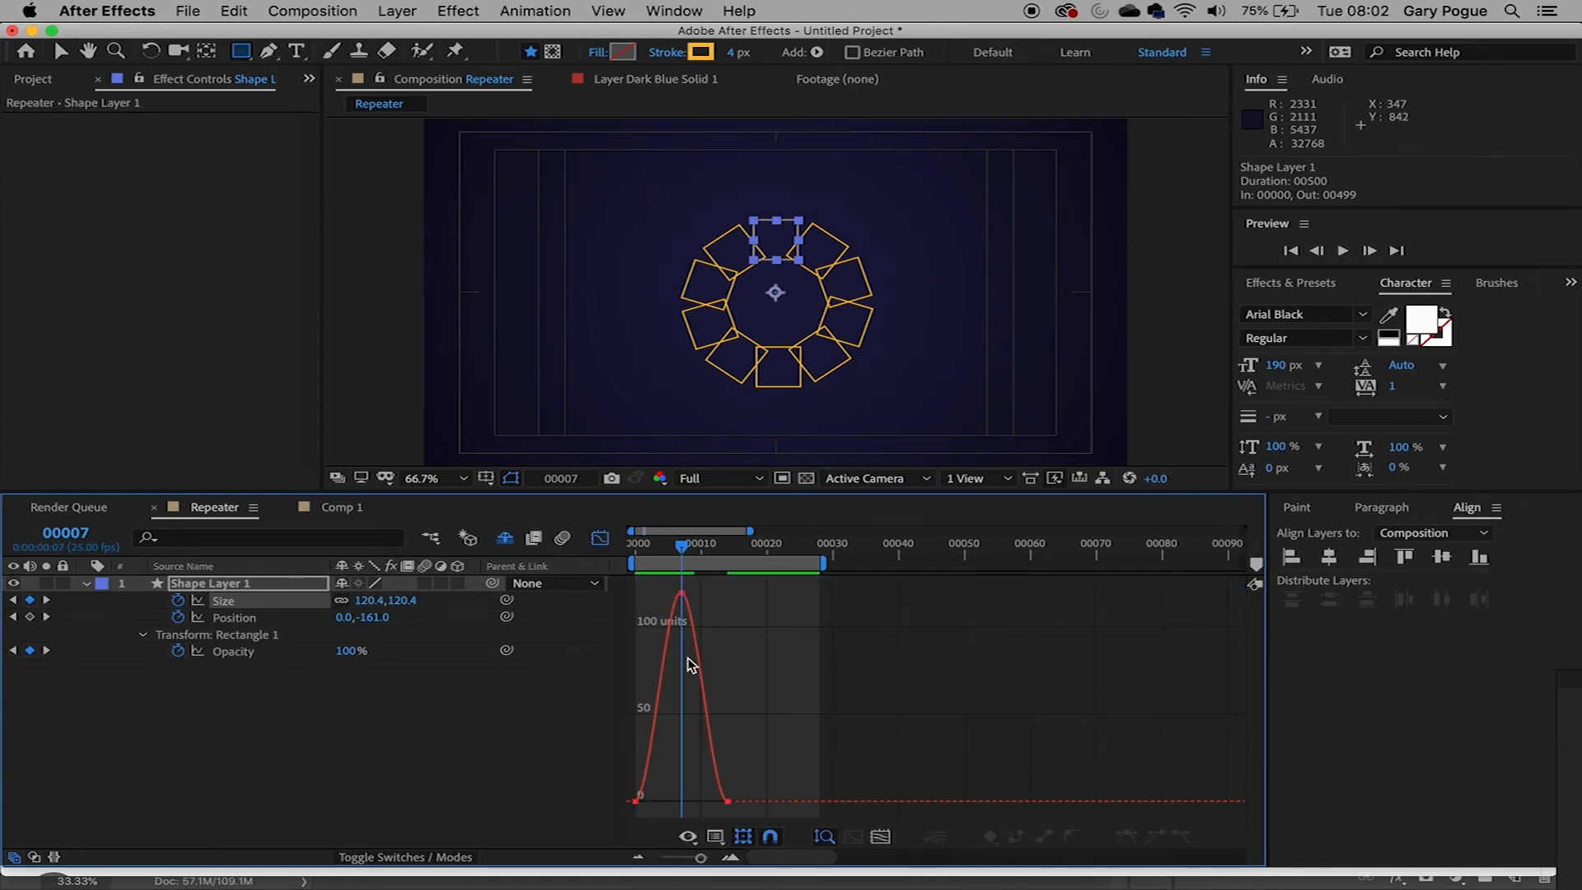
double_click(685, 595)
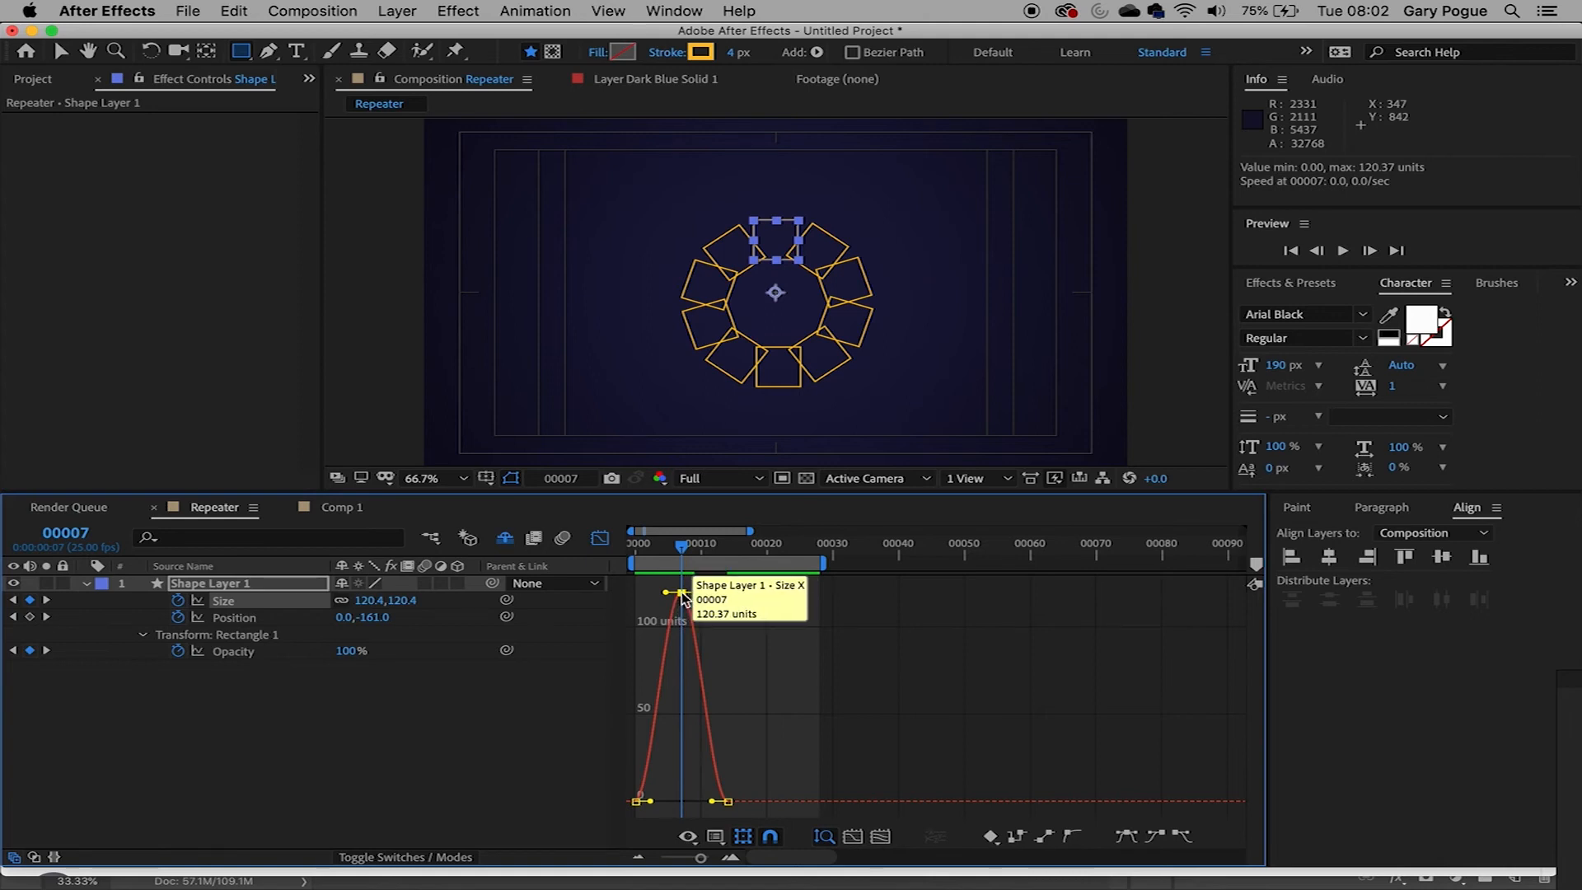
drag(681, 592, 679, 708)
drag(680, 552, 635, 554)
key(space)
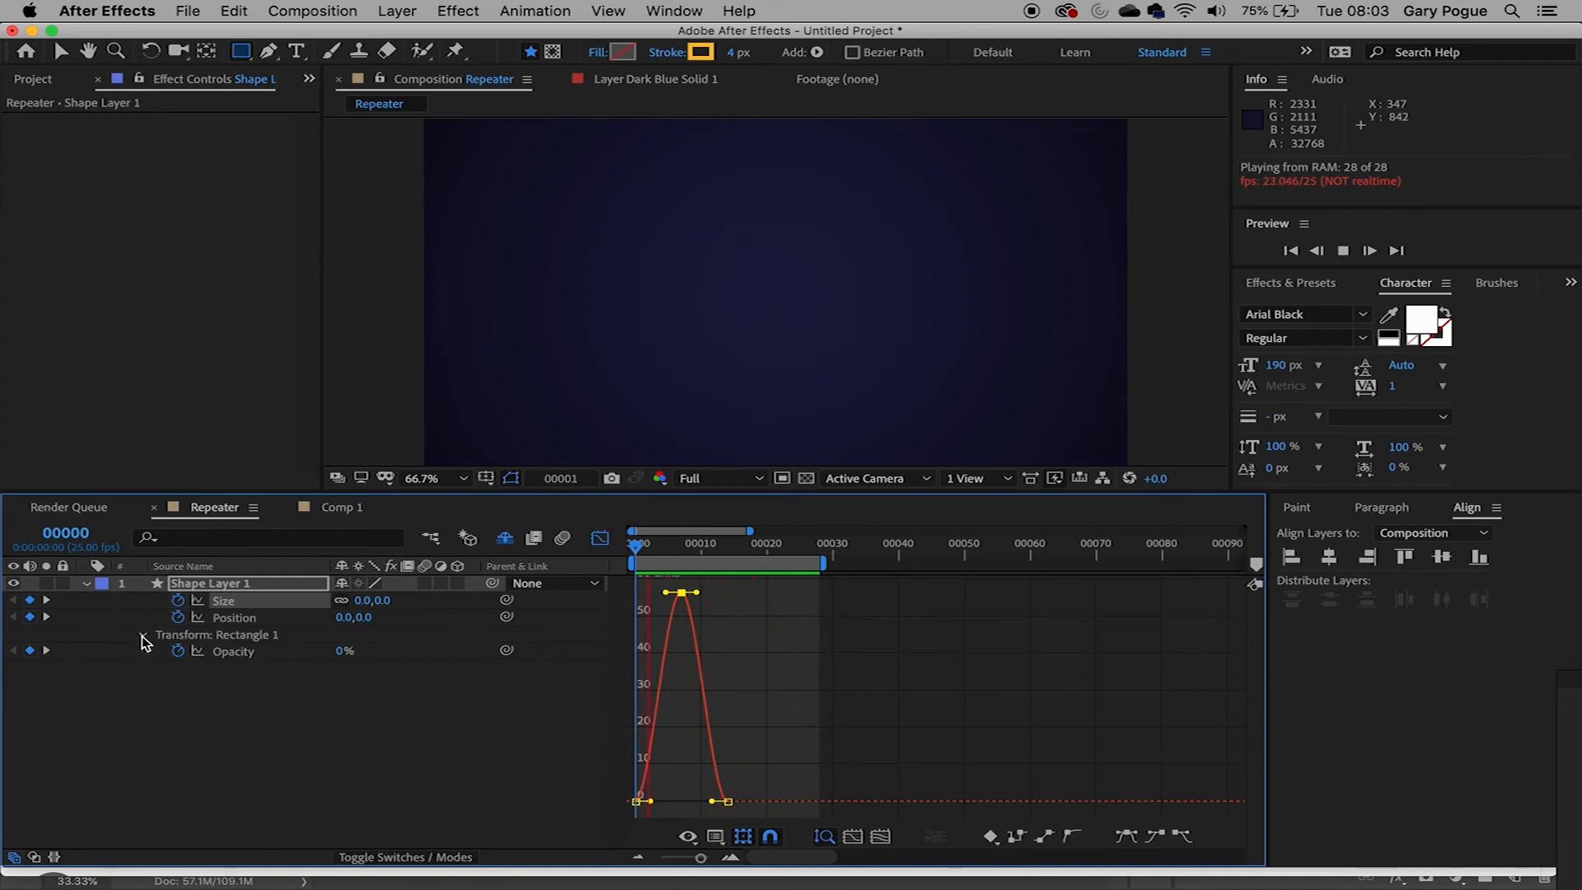
key(space)
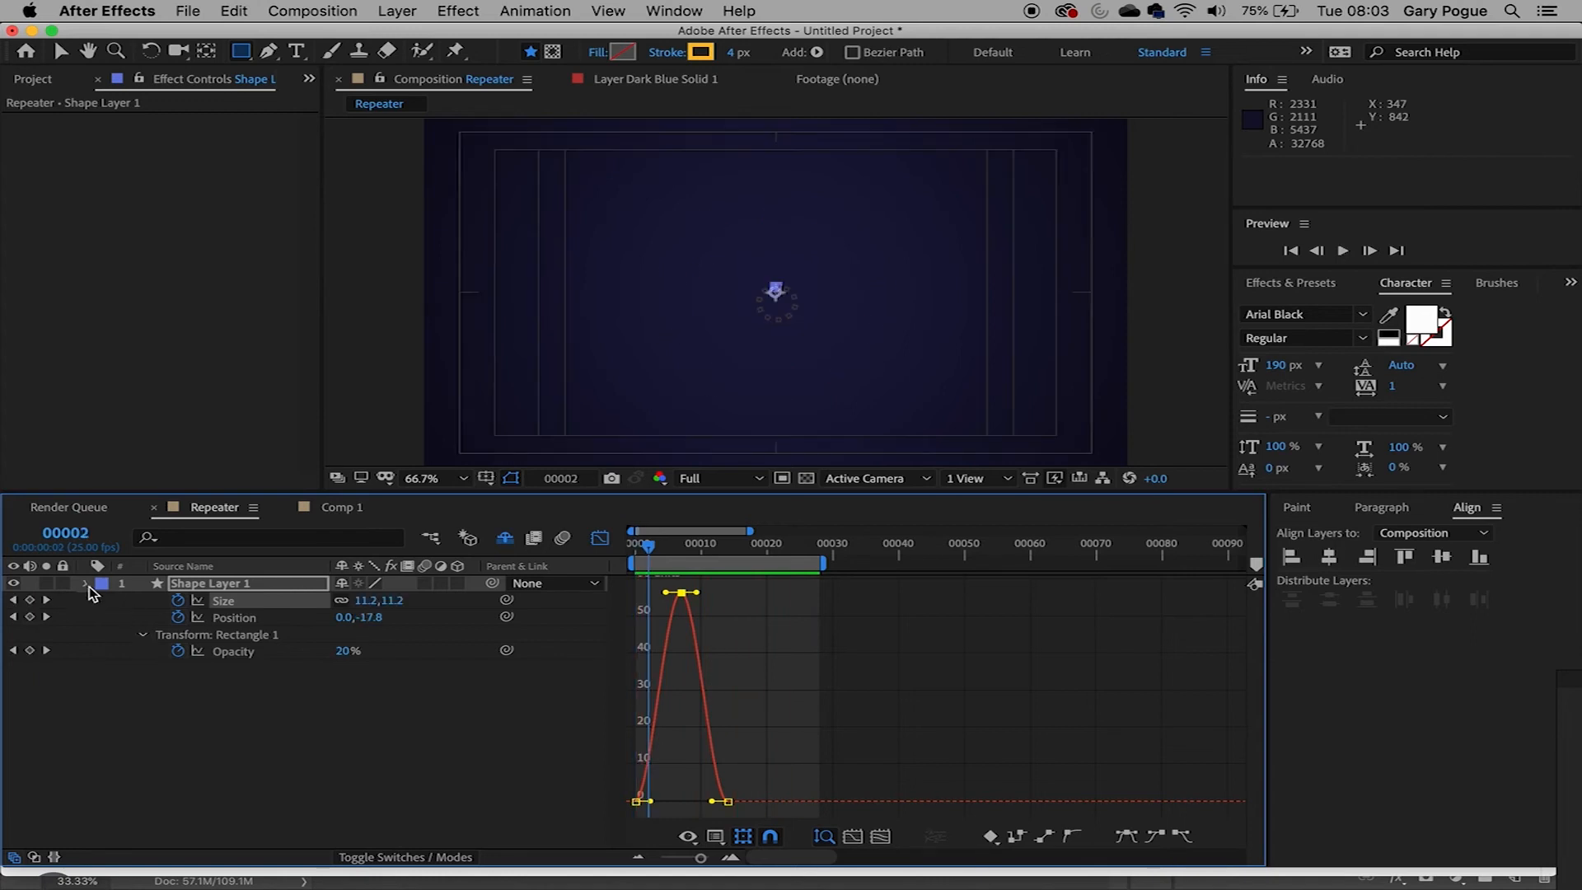
- Reveal all of Shape Layer 1's contents, add a Repeater inside Rectangle 1 and return to the keyframe view
click(86, 583)
click(87, 584)
click(87, 584)
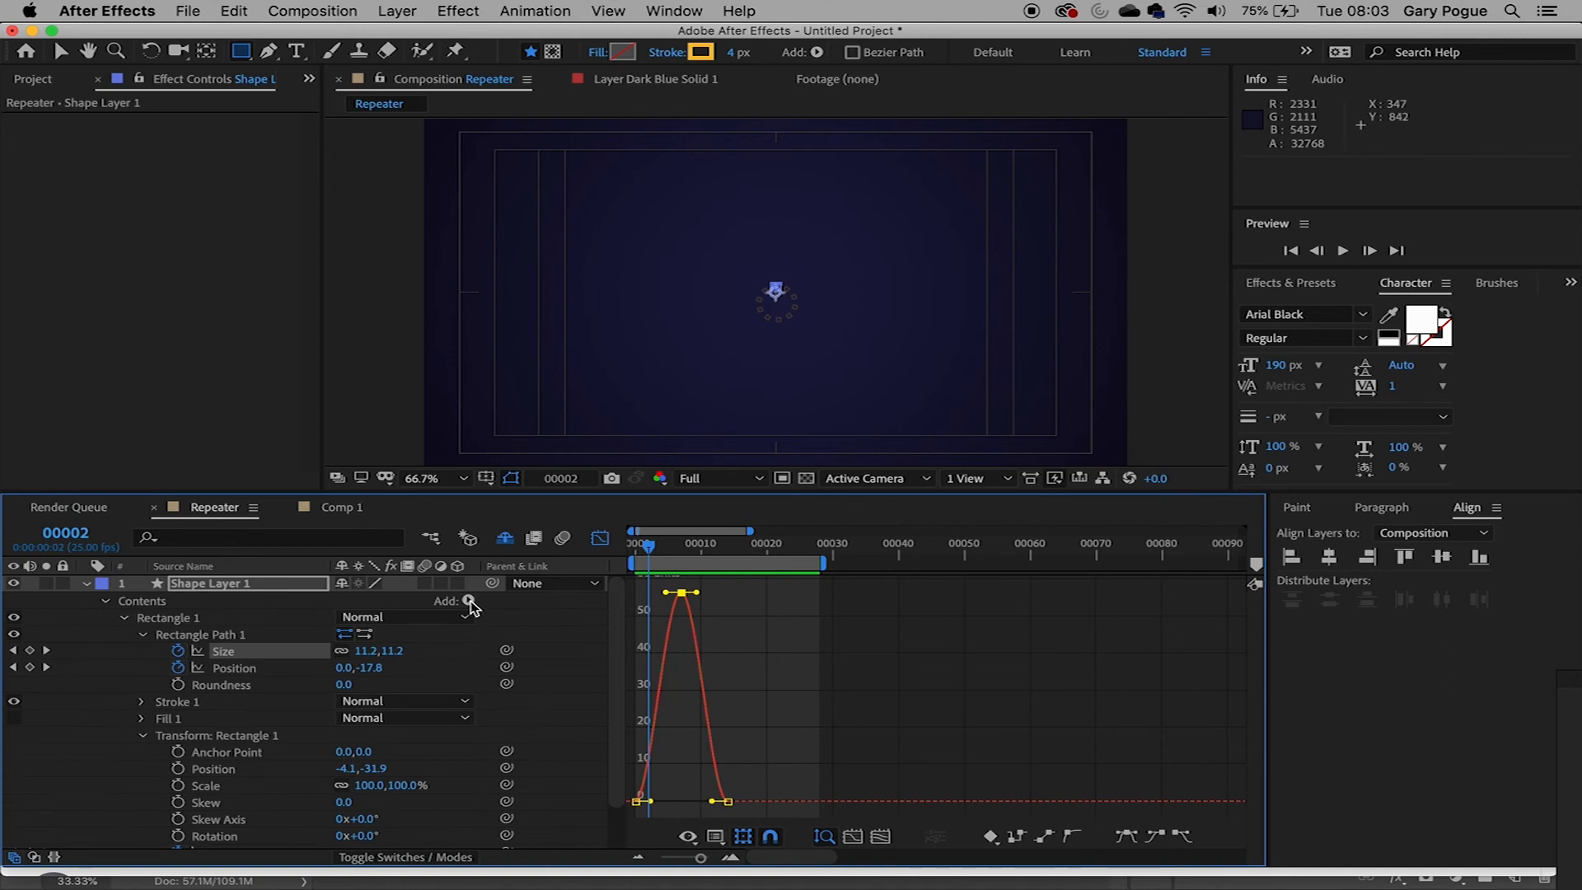
click(469, 602)
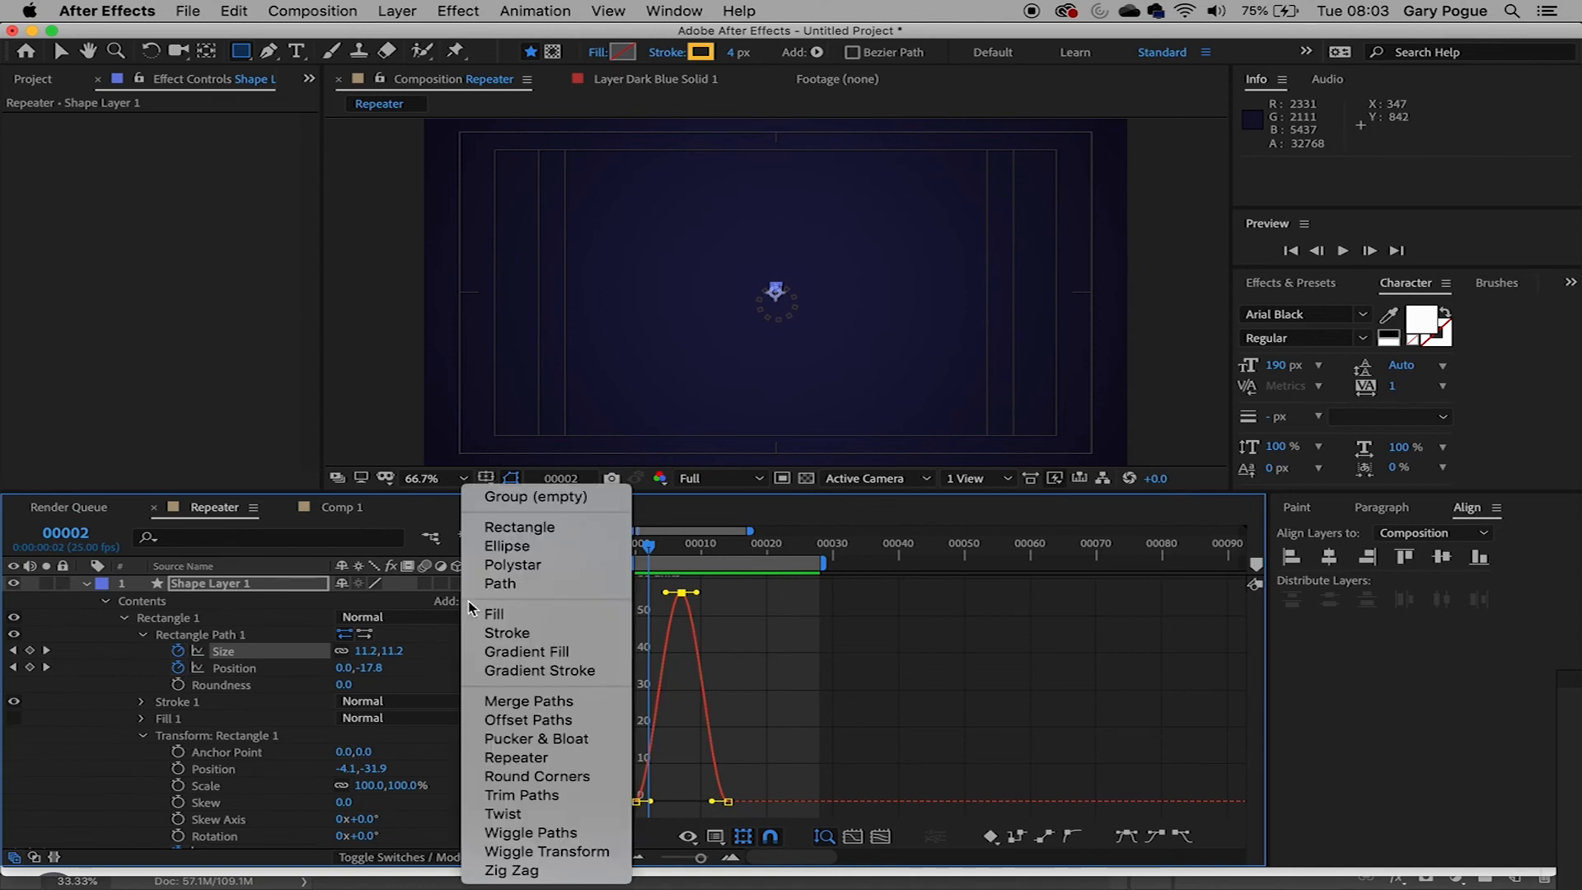
click(536, 758)
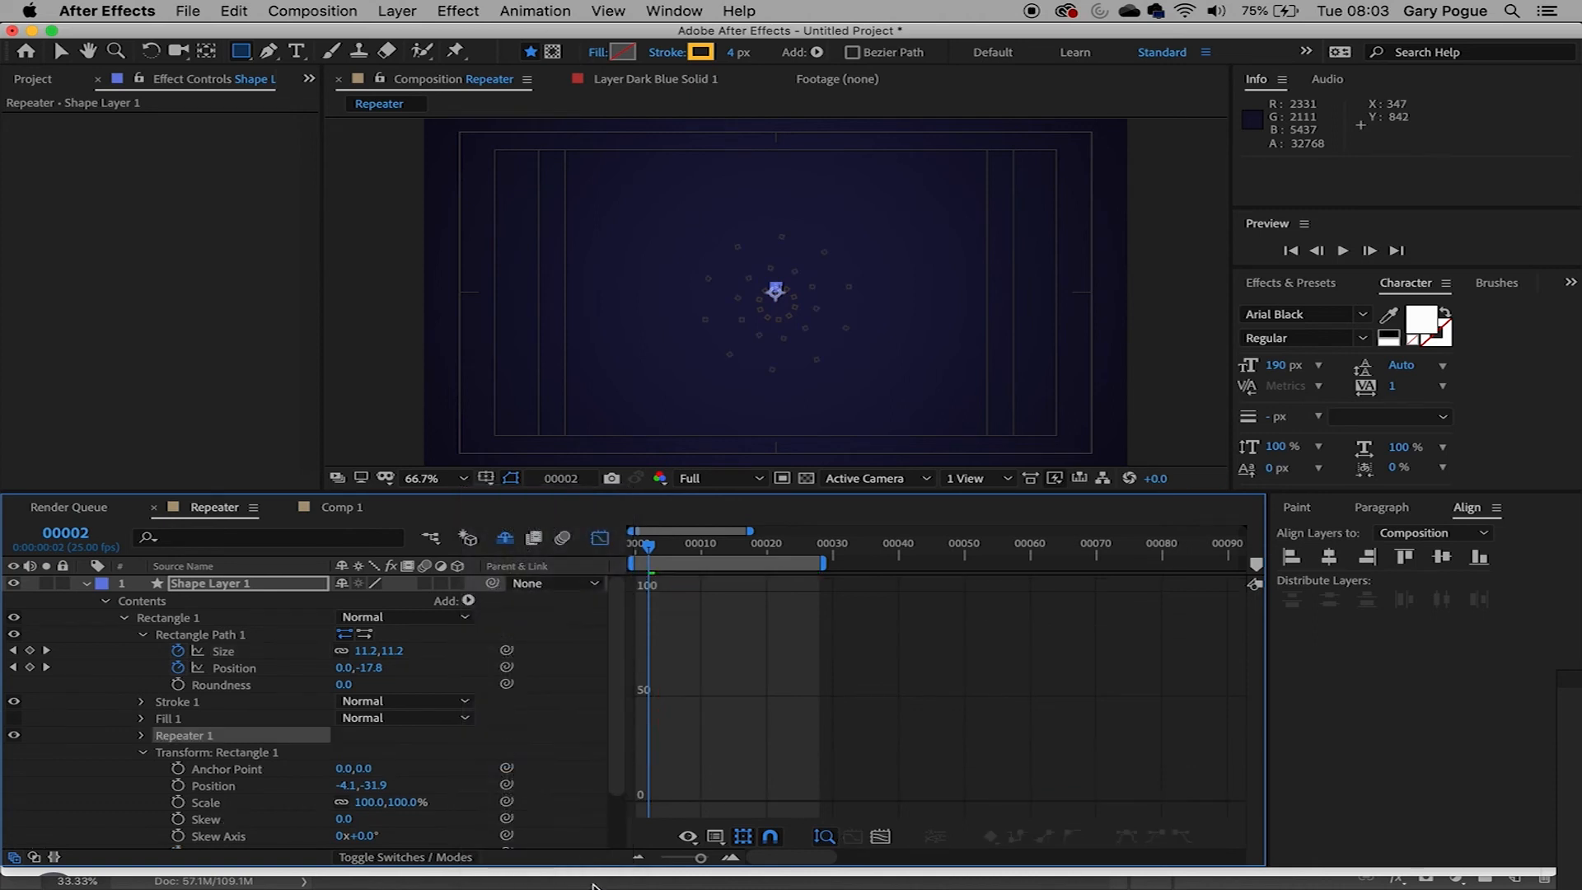
click(599, 539)
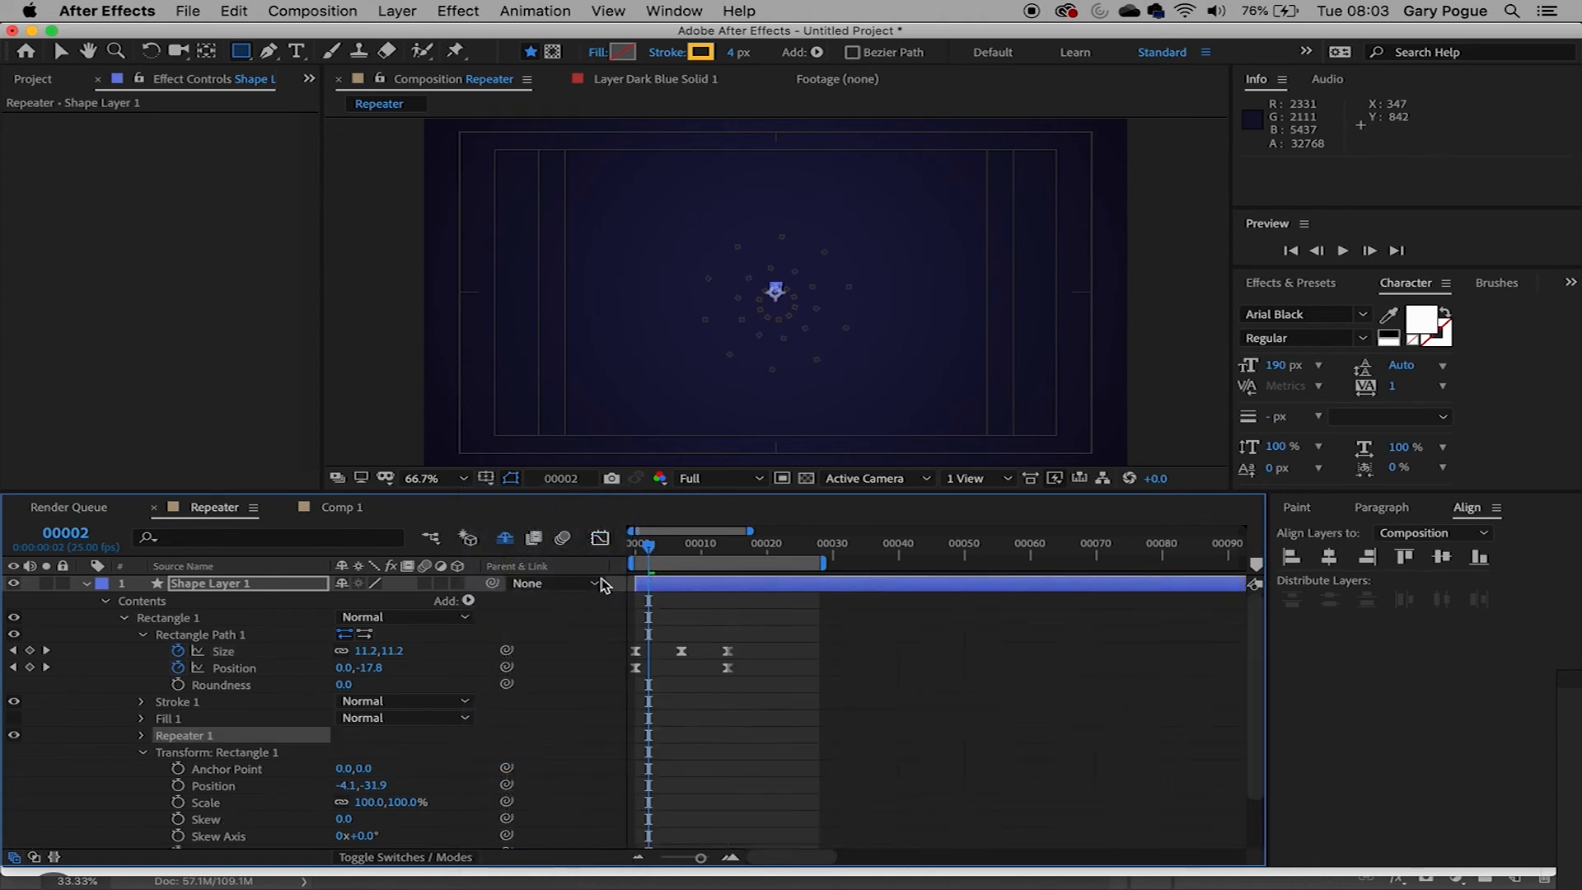
- Collapse Transform: Rectangle 1, select the Repeater 1 outside the Rectangle 1 group and preview the animation from frame 0
click(144, 753)
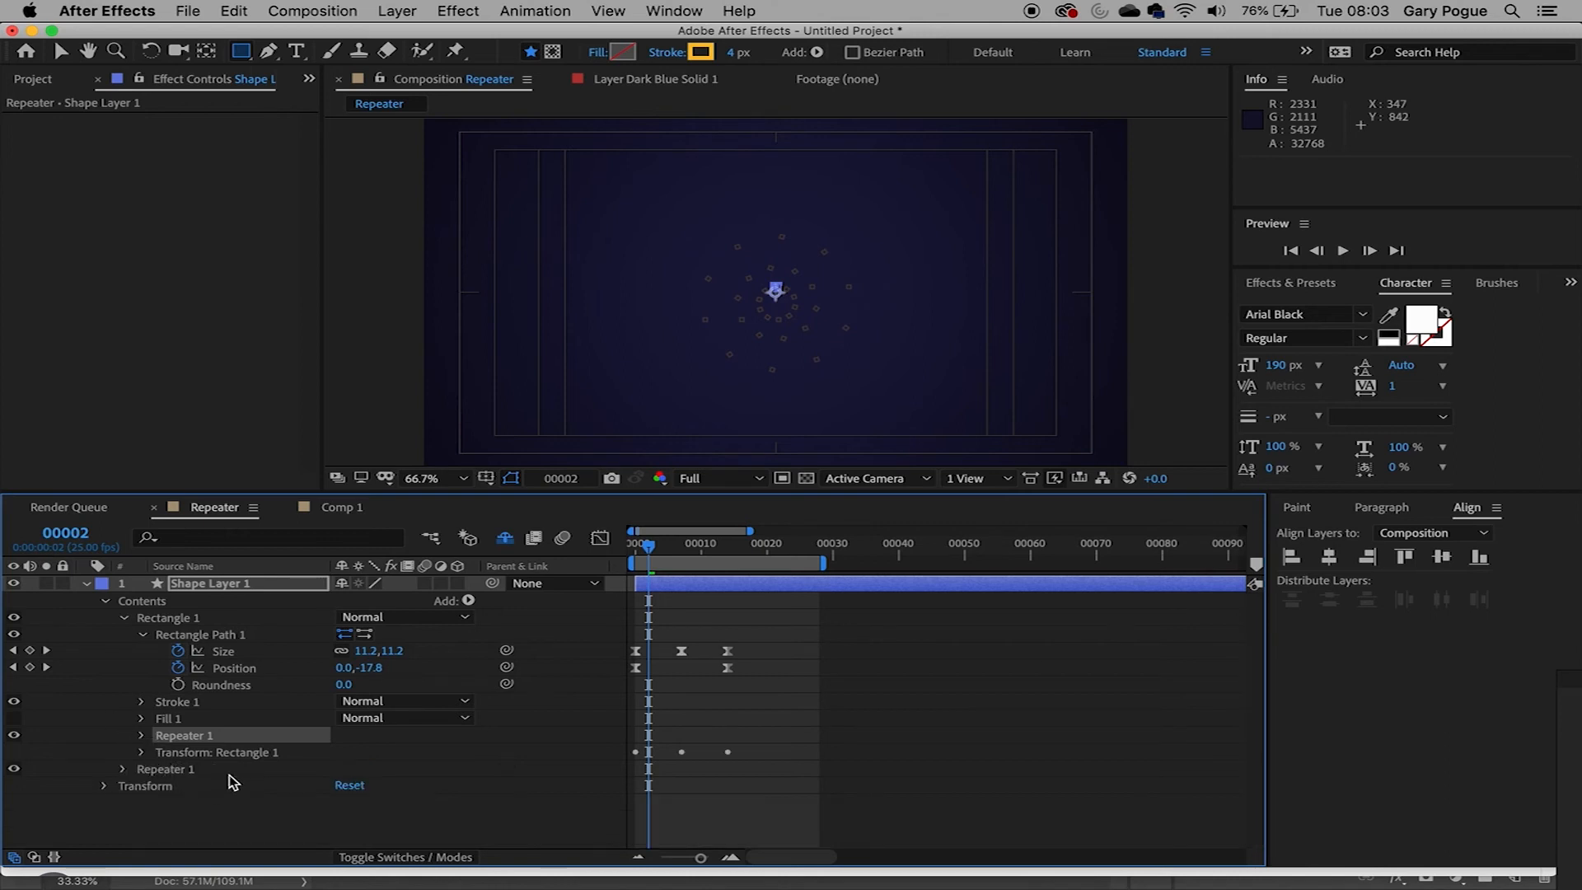
click(175, 773)
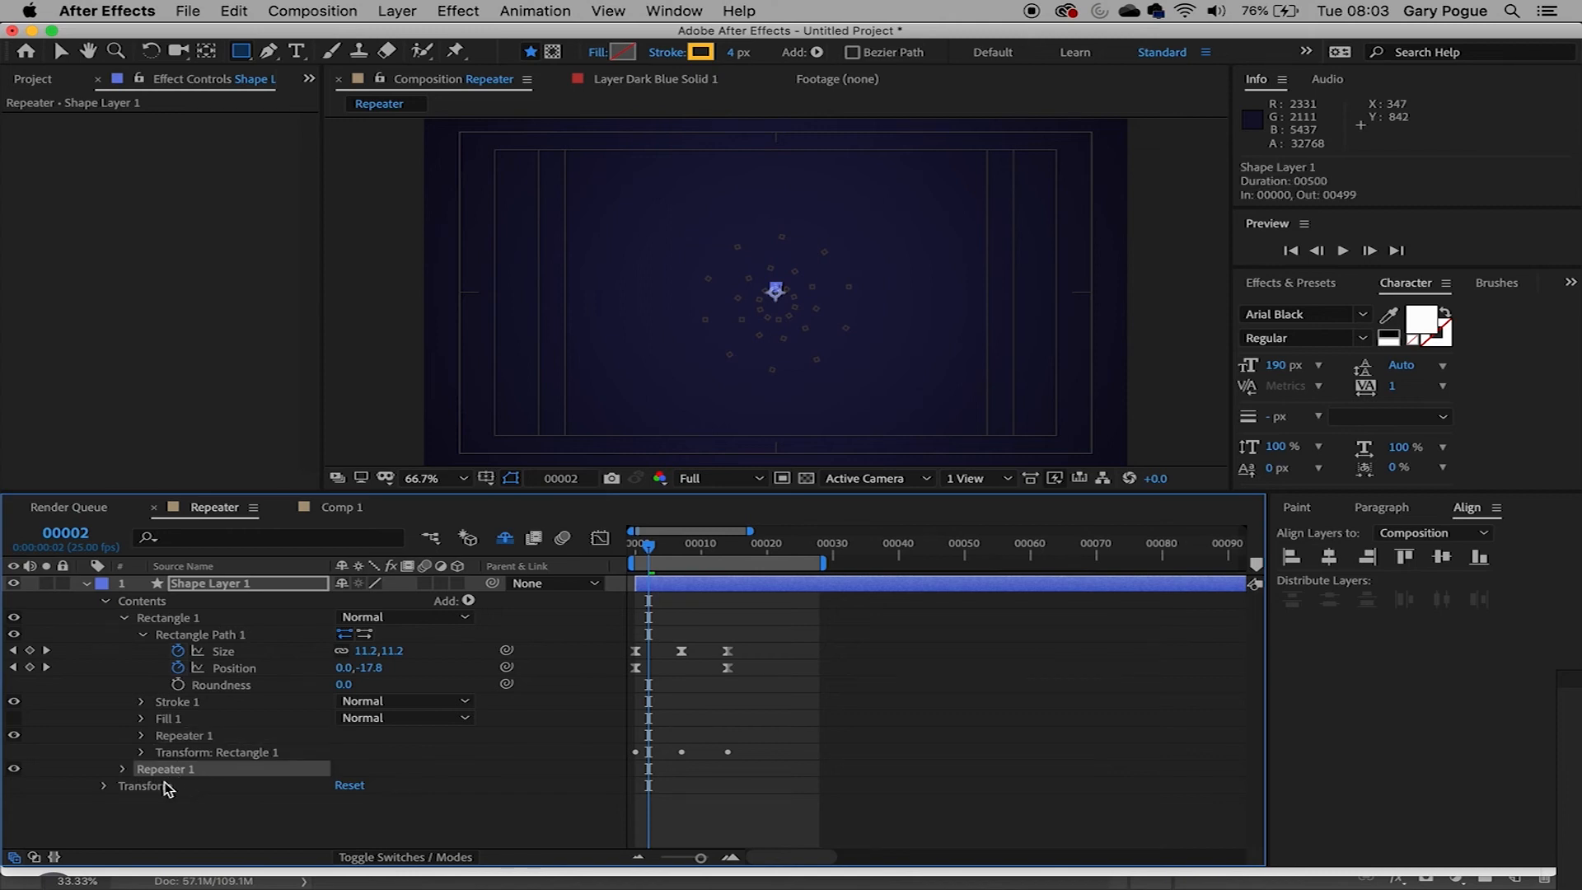
drag(651, 554, 631, 546)
key(space)
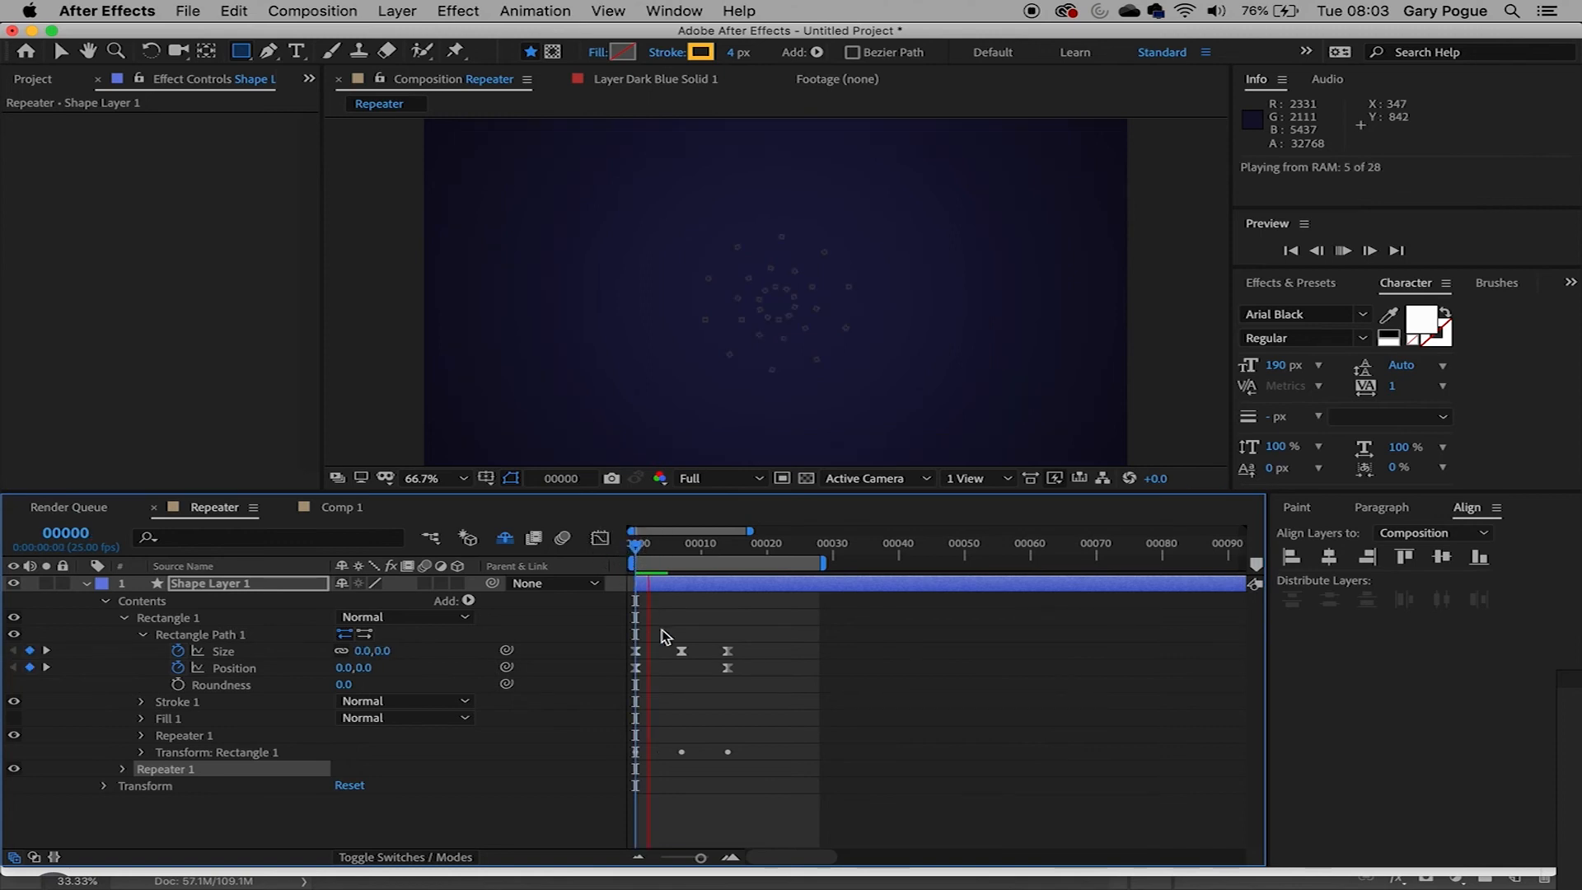
key(space)
- Expand the Repeater 1 outside the Rectangle 1 group and examine its copies and transform settings
click(122, 770)
scroll(354, 816, down, 1)
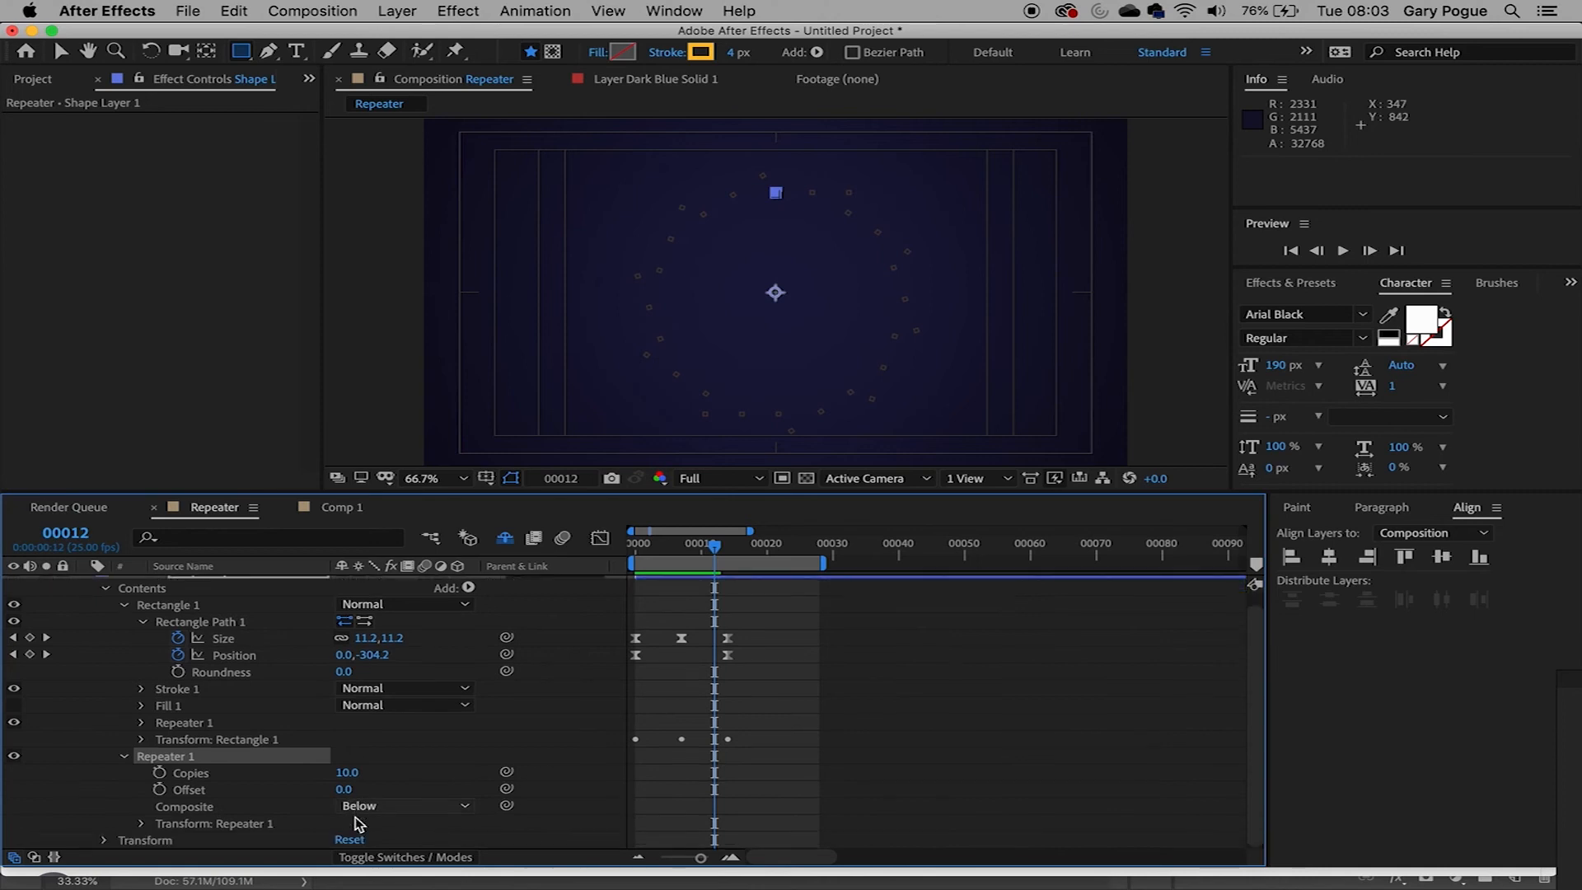
scroll(290, 794, up, 1)
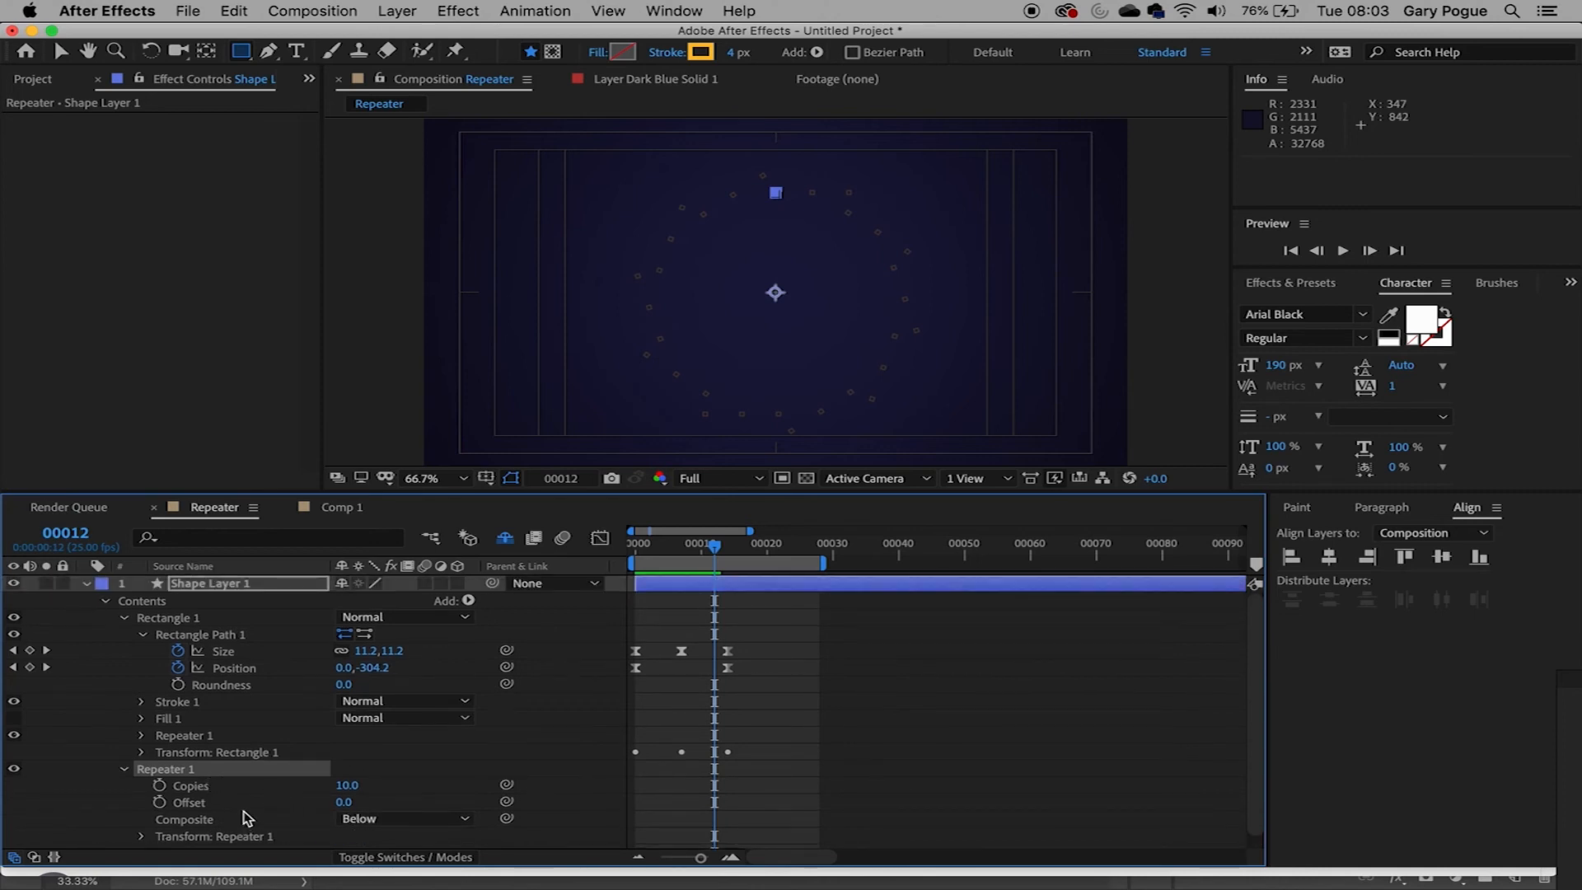
scroll(244, 819, down, 1)
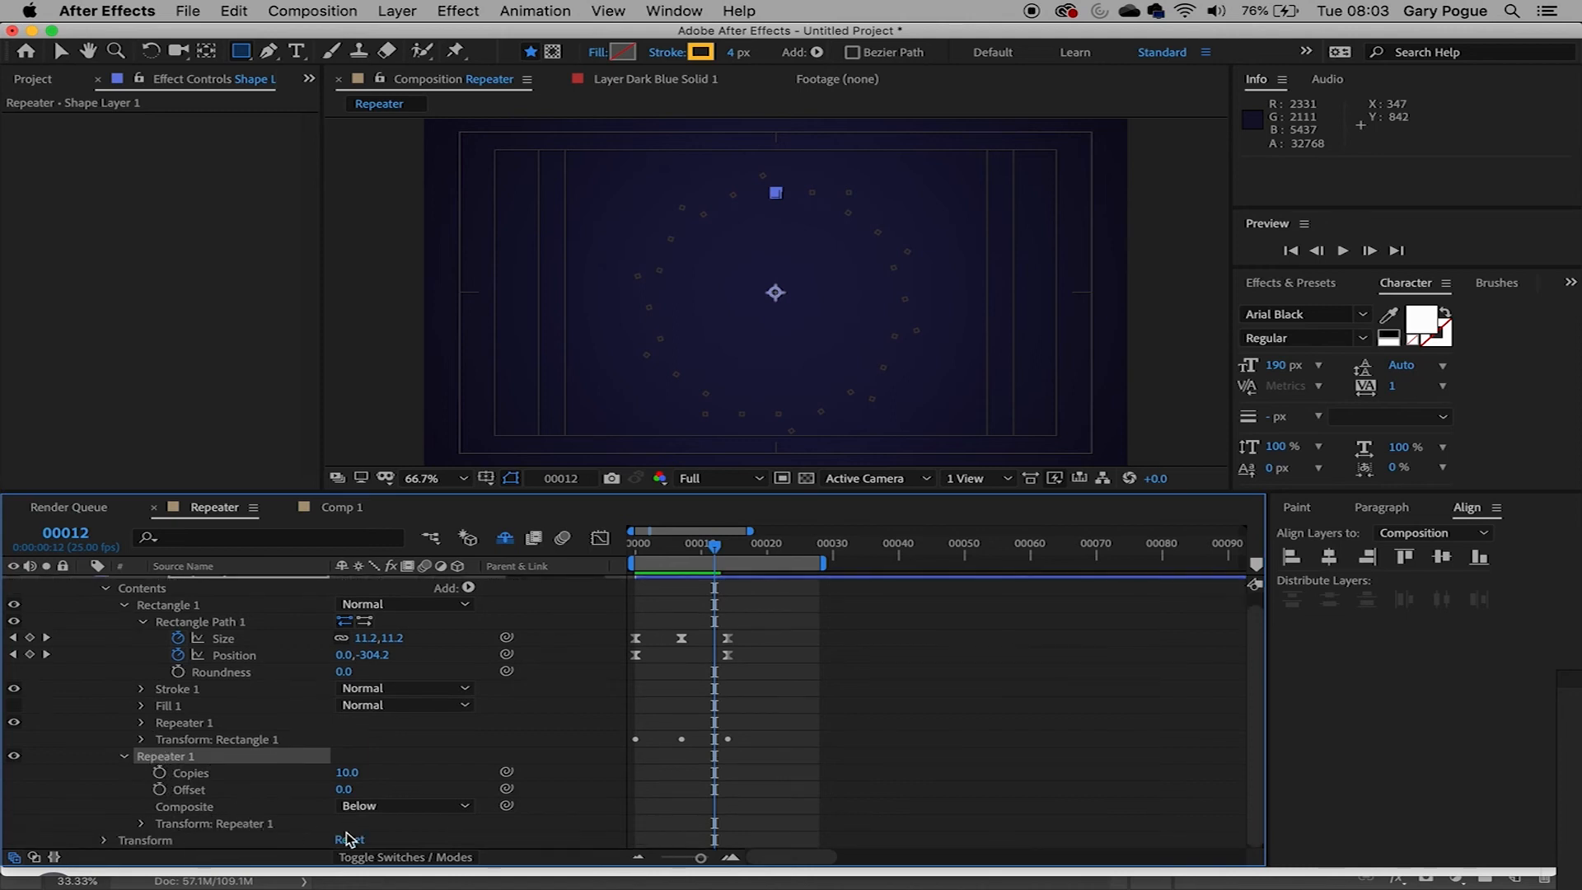
click(141, 823)
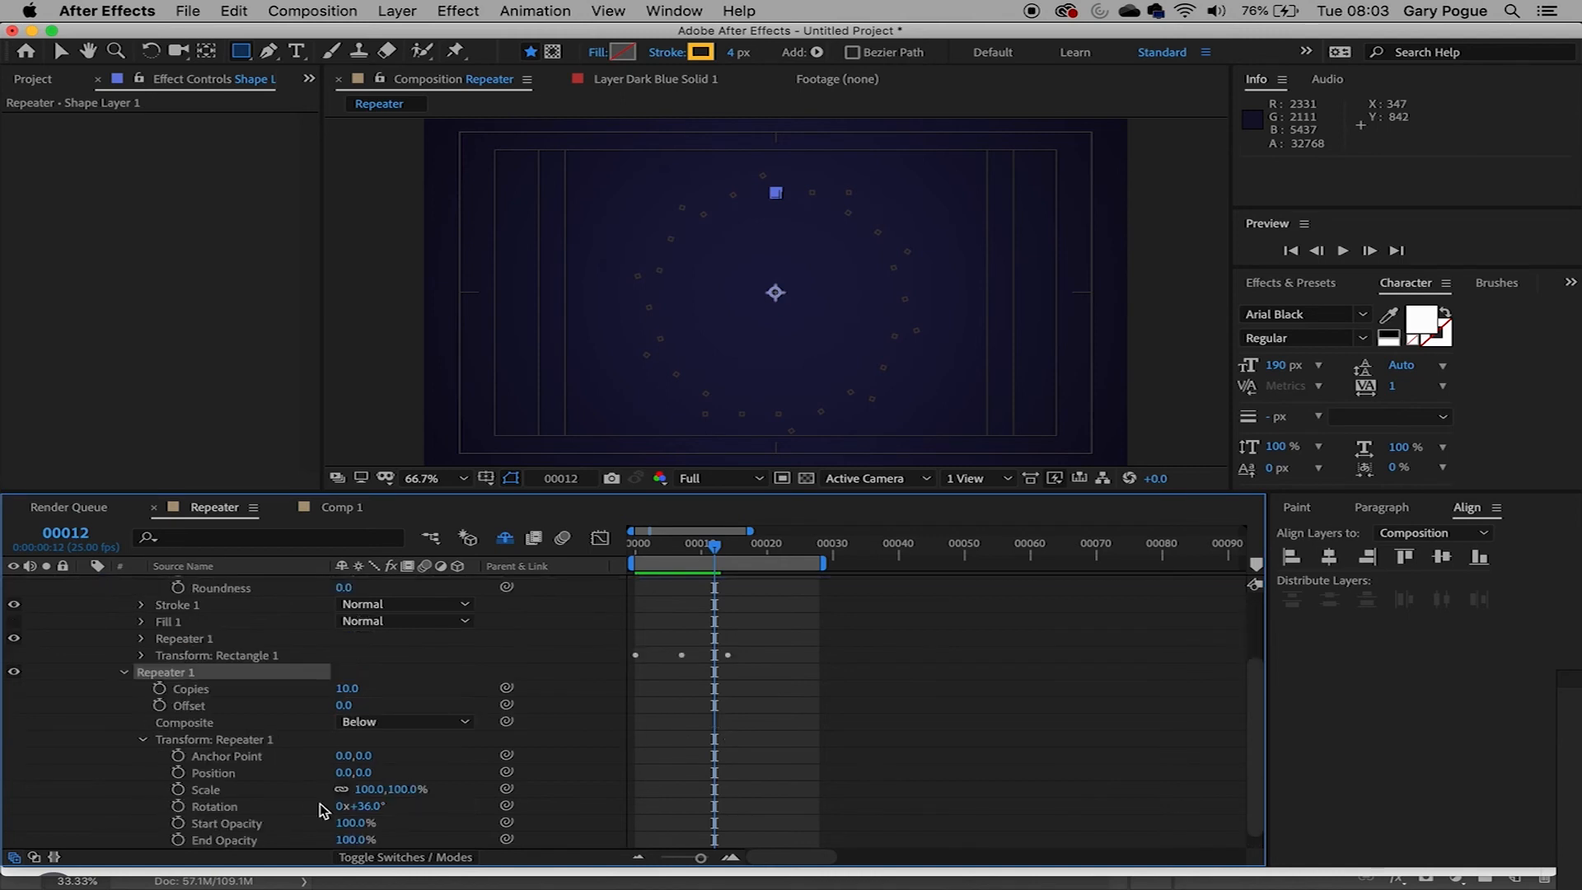
scroll(198, 758, up, 1)
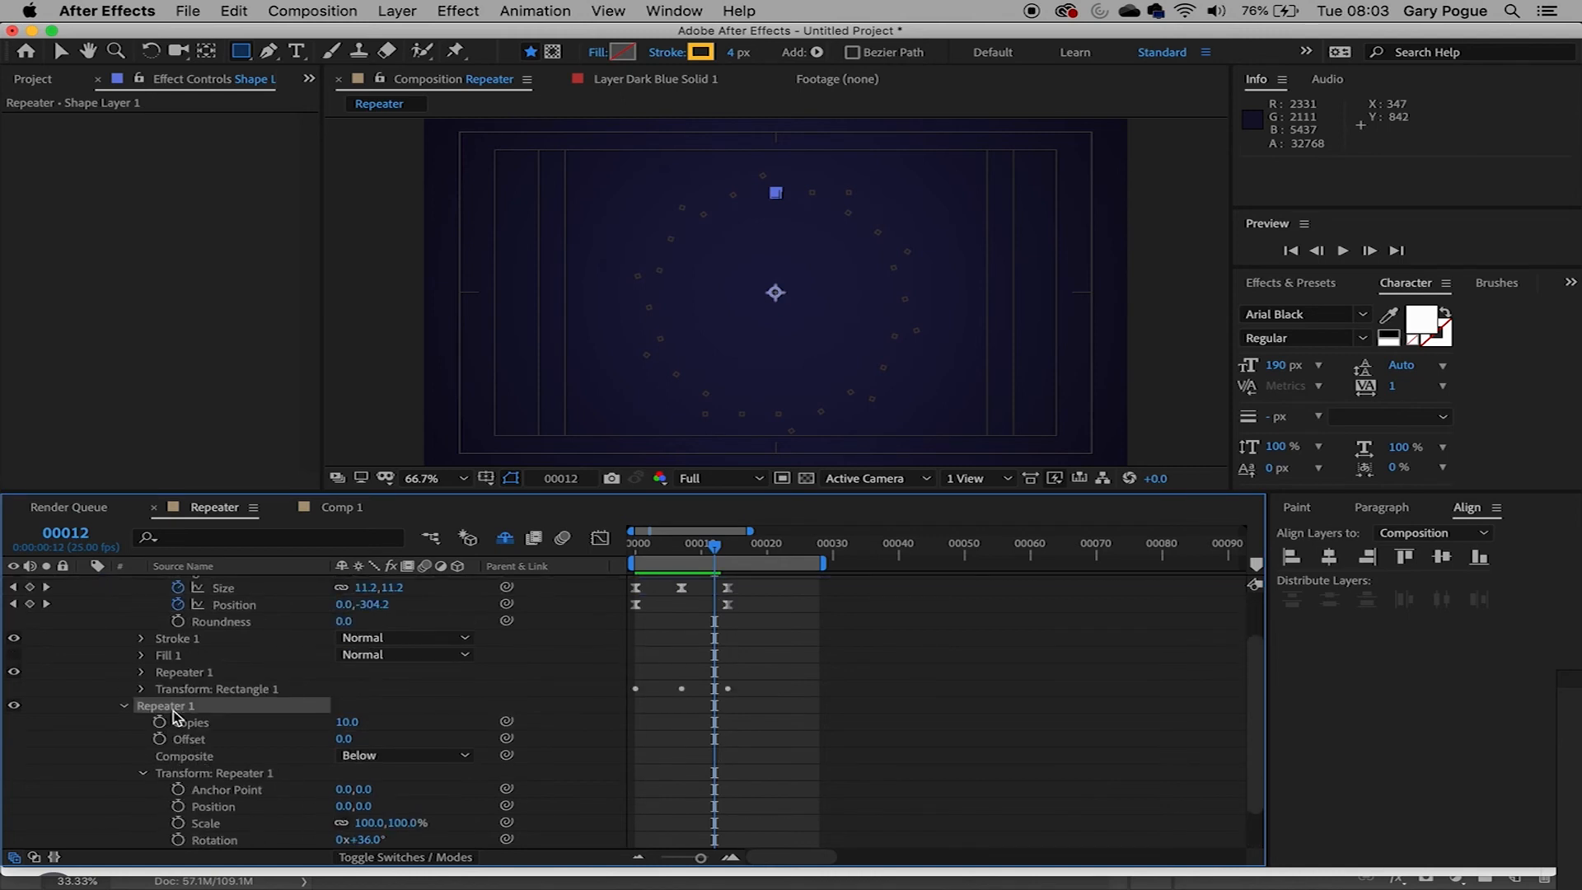
- Undo the Repeater added inside Rectangle 1 and the lowered Size keyframe, and select Transform: Repeater 1
key(super+z)
key(super+z)
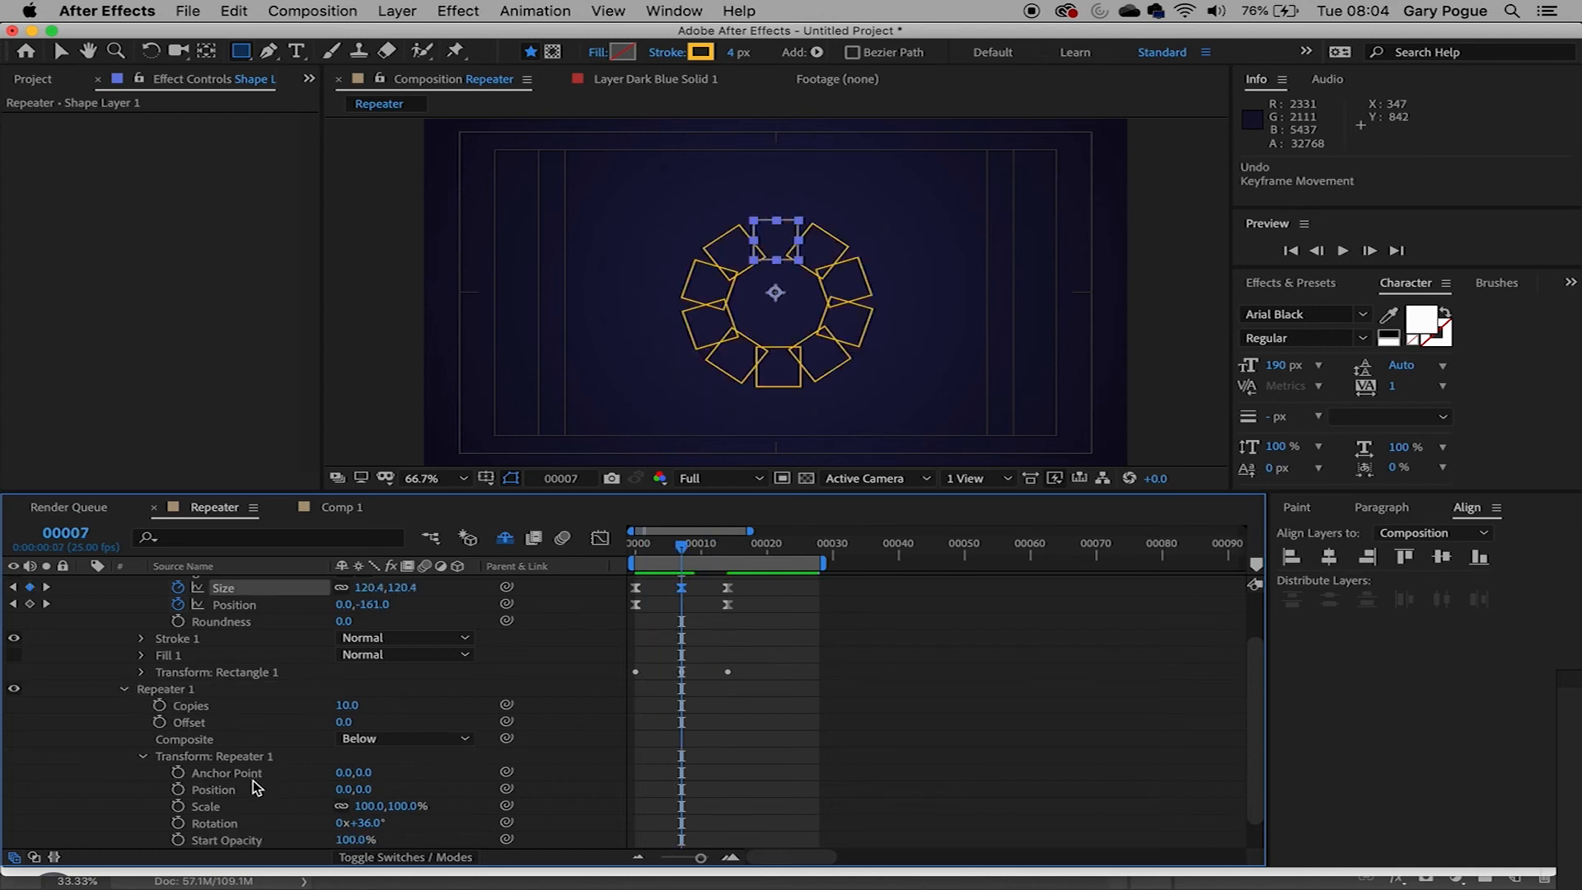
click(234, 759)
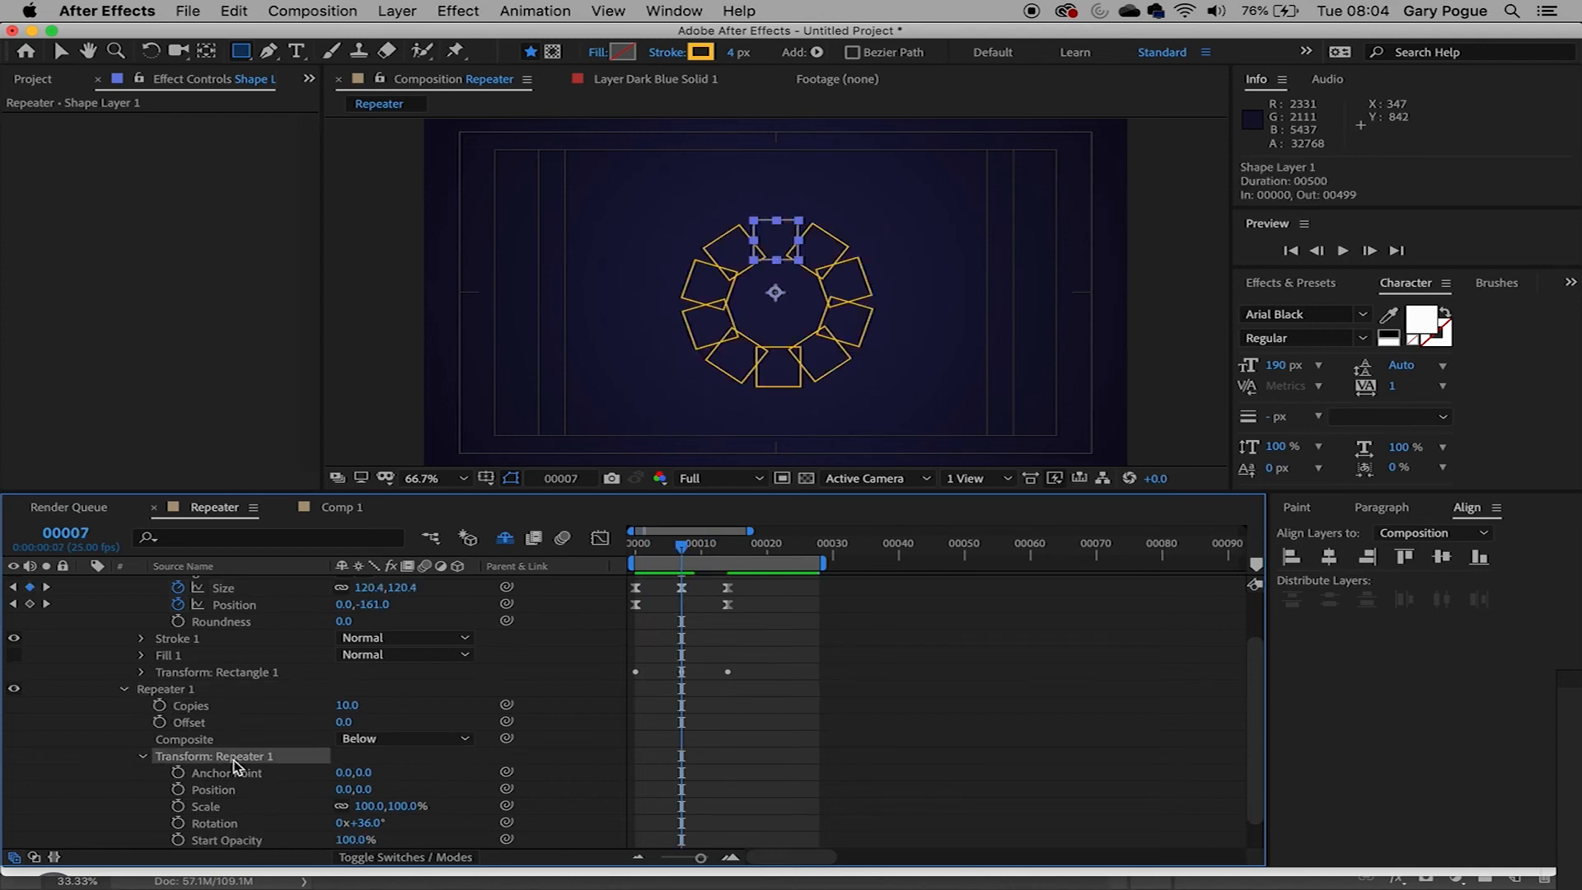
- Lower the middle Size keyframe at frame 7 to about 59 units in the Graph Editor and view frame 9
mouse_move(684, 548)
mouse_down()
mouse_move(700, 546)
mouse_move(684, 554)
mouse_up()
click(600, 538)
click(224, 588)
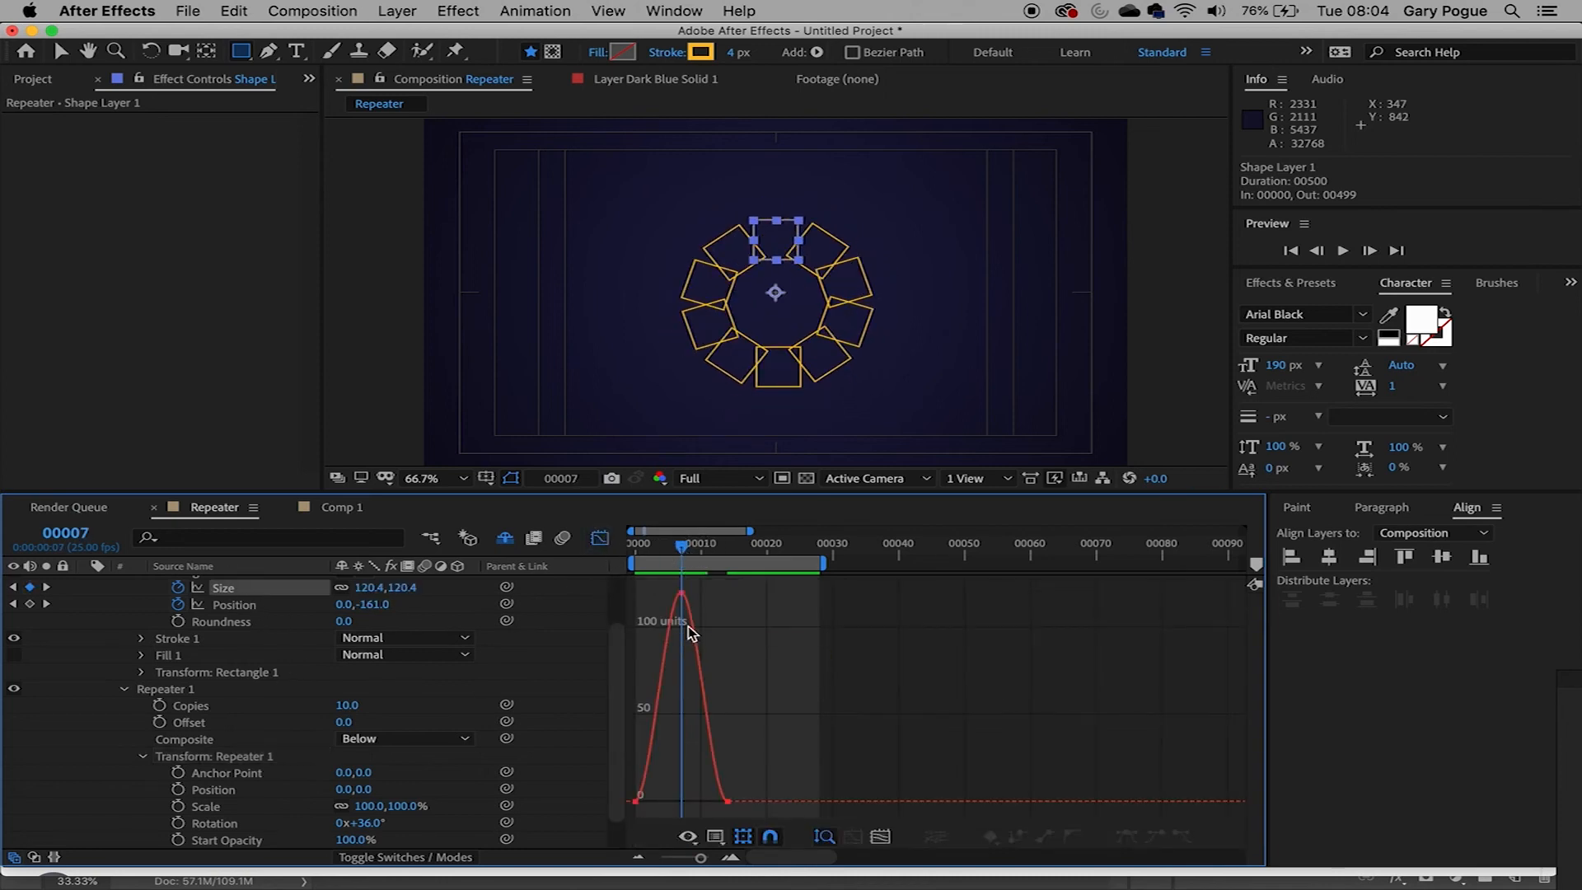
drag(681, 593, 691, 706)
mouse_move(682, 546)
mouse_down()
mouse_move(648, 546)
mouse_move(695, 545)
mouse_up()
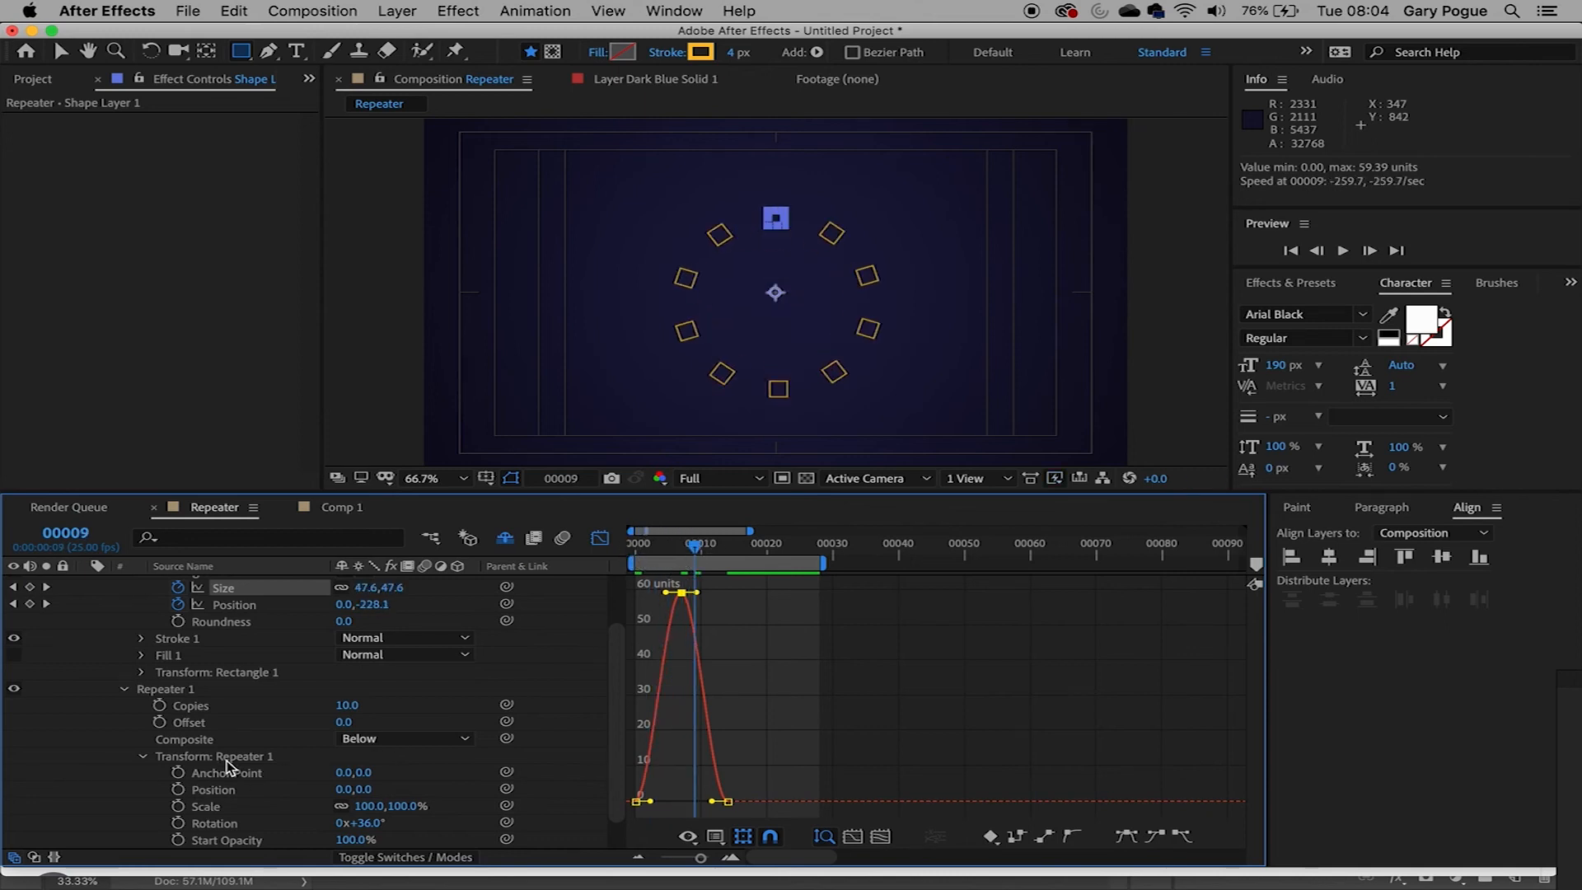
- Collapse Repeater 1, select Shape Layer 1, and leave the Graph Editor to view frame 6 on the layer timeline
click(144, 758)
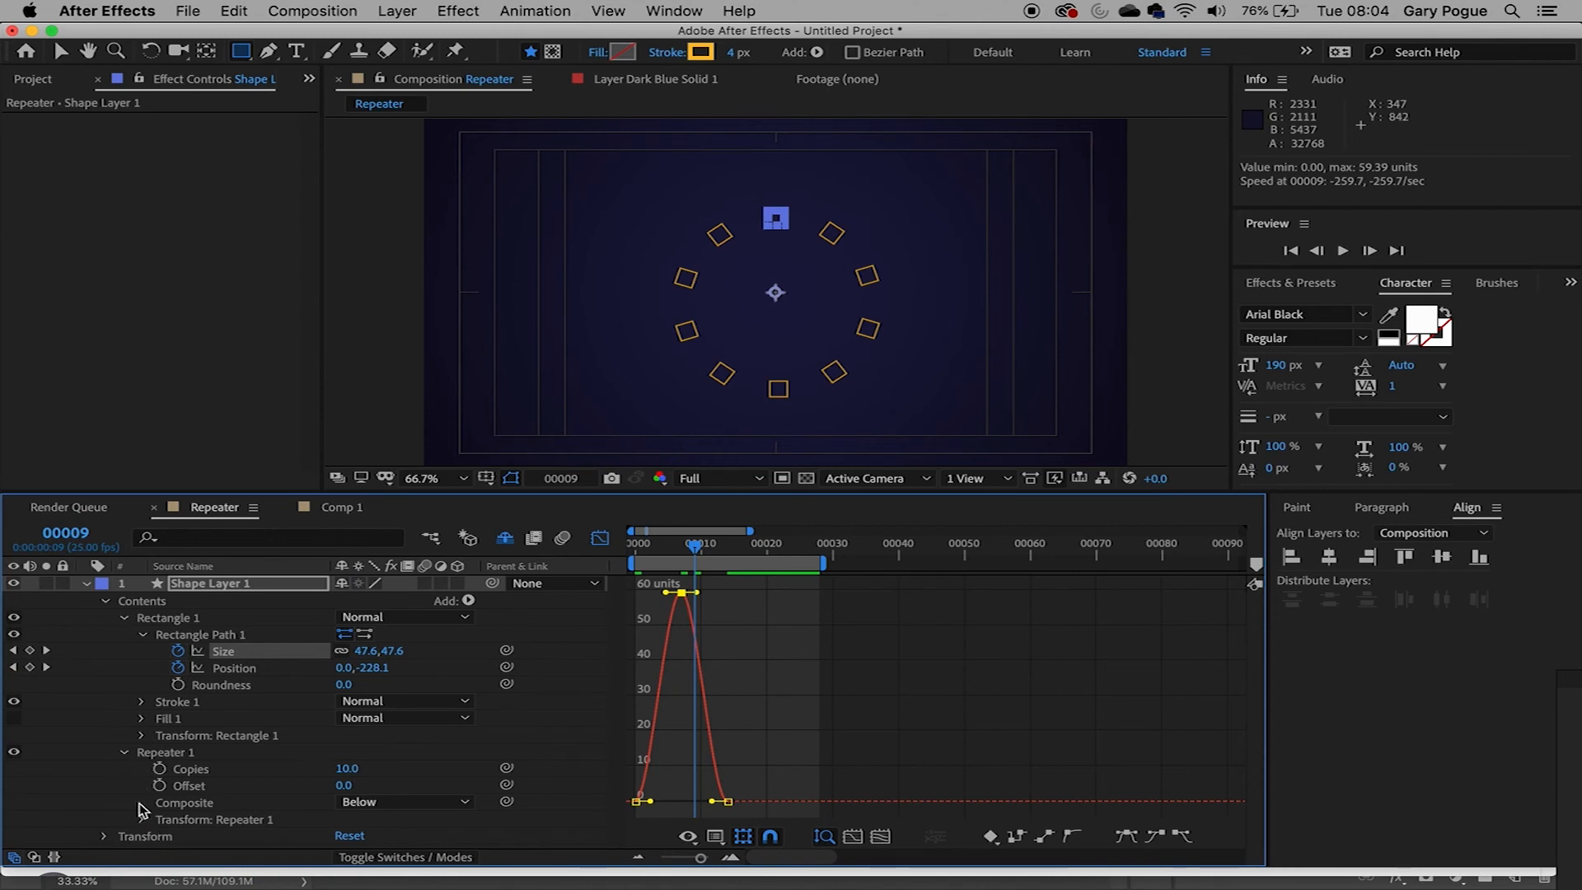
click(125, 753)
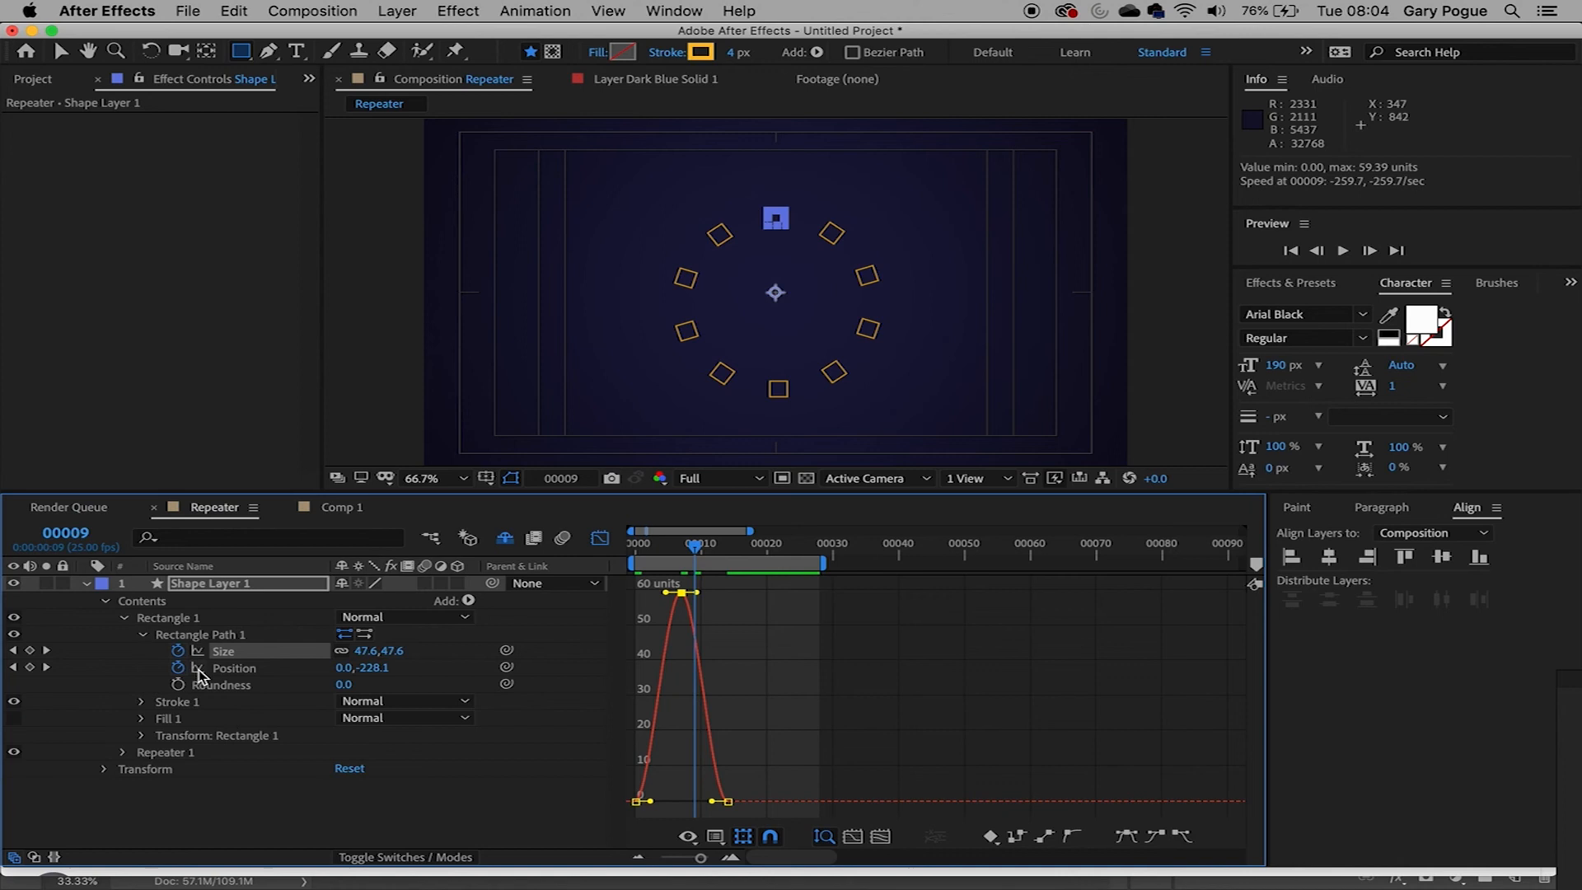
click(230, 585)
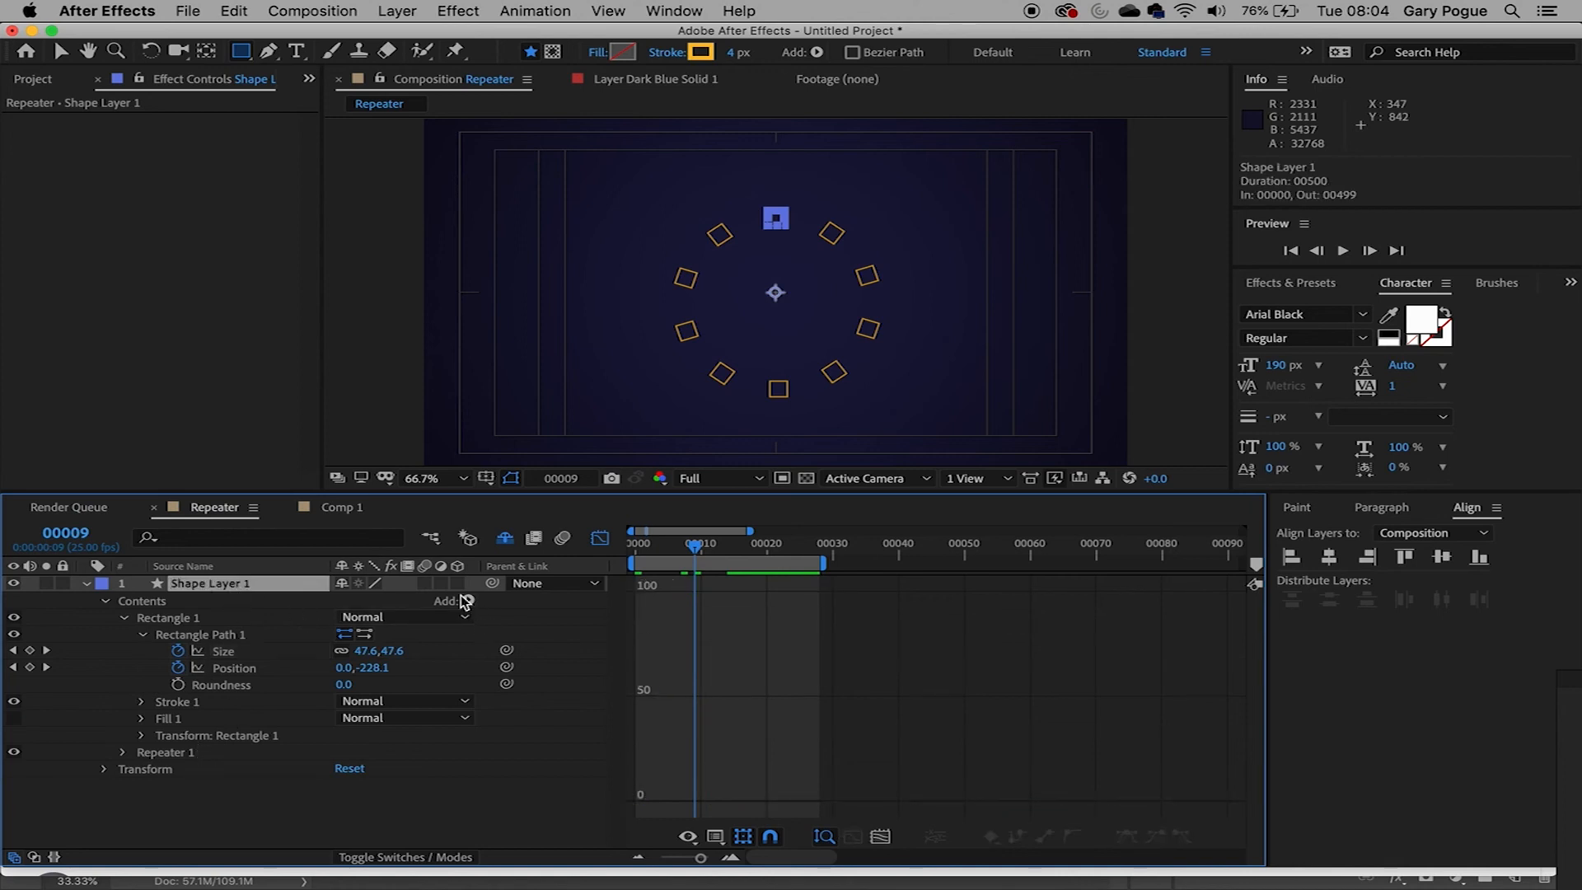
click(600, 537)
drag(699, 550, 675, 577)
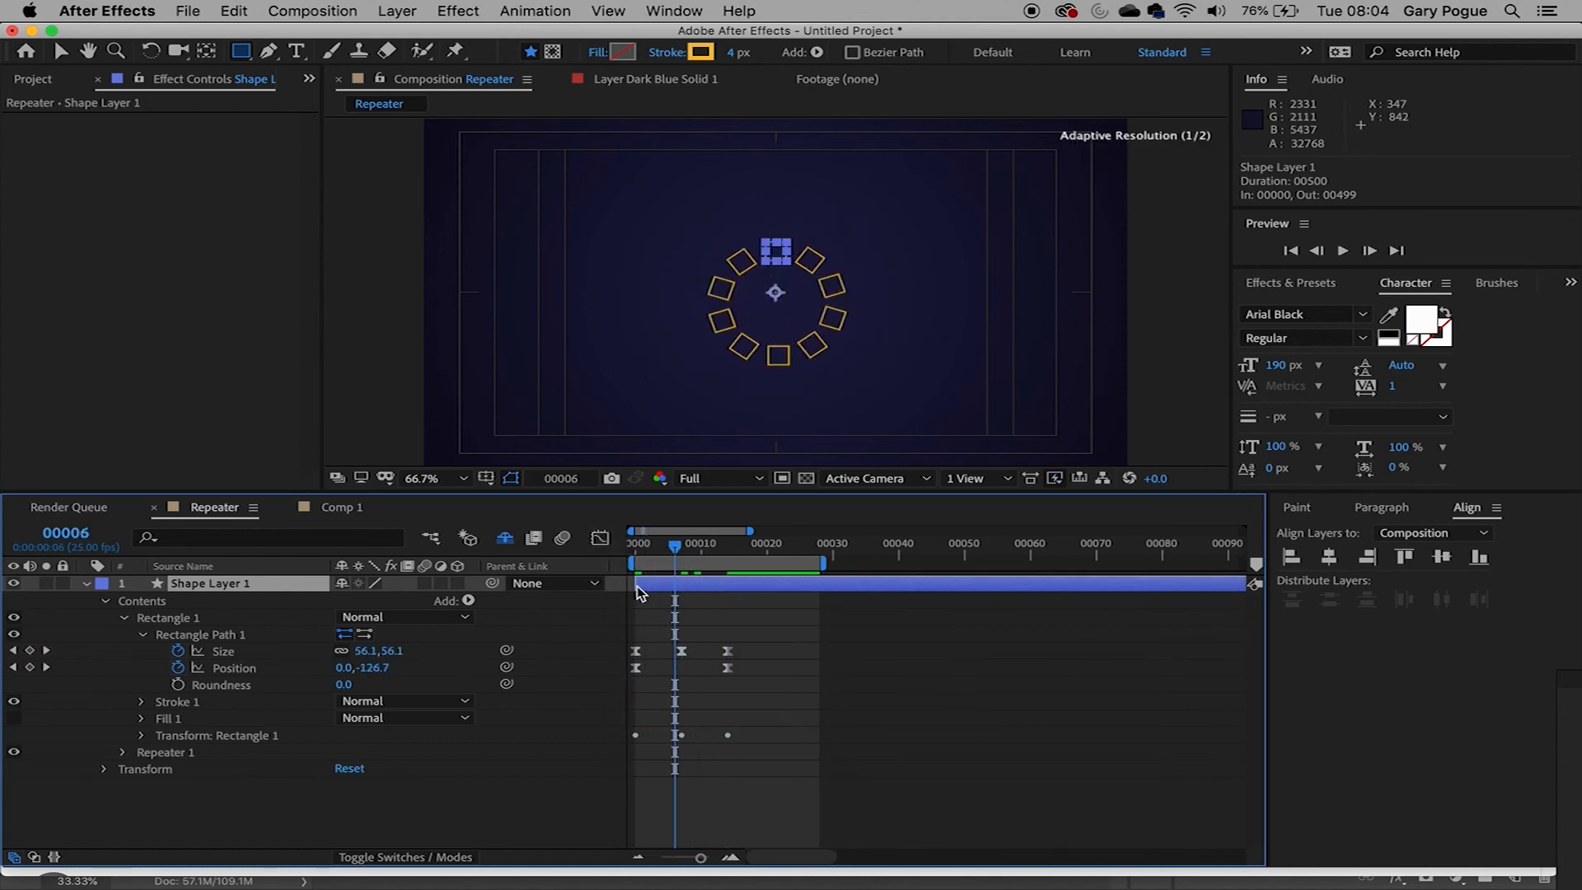
- Add a second Repeater to Shape Layer 1 and set its transform Position to 0, 0
click(470, 601)
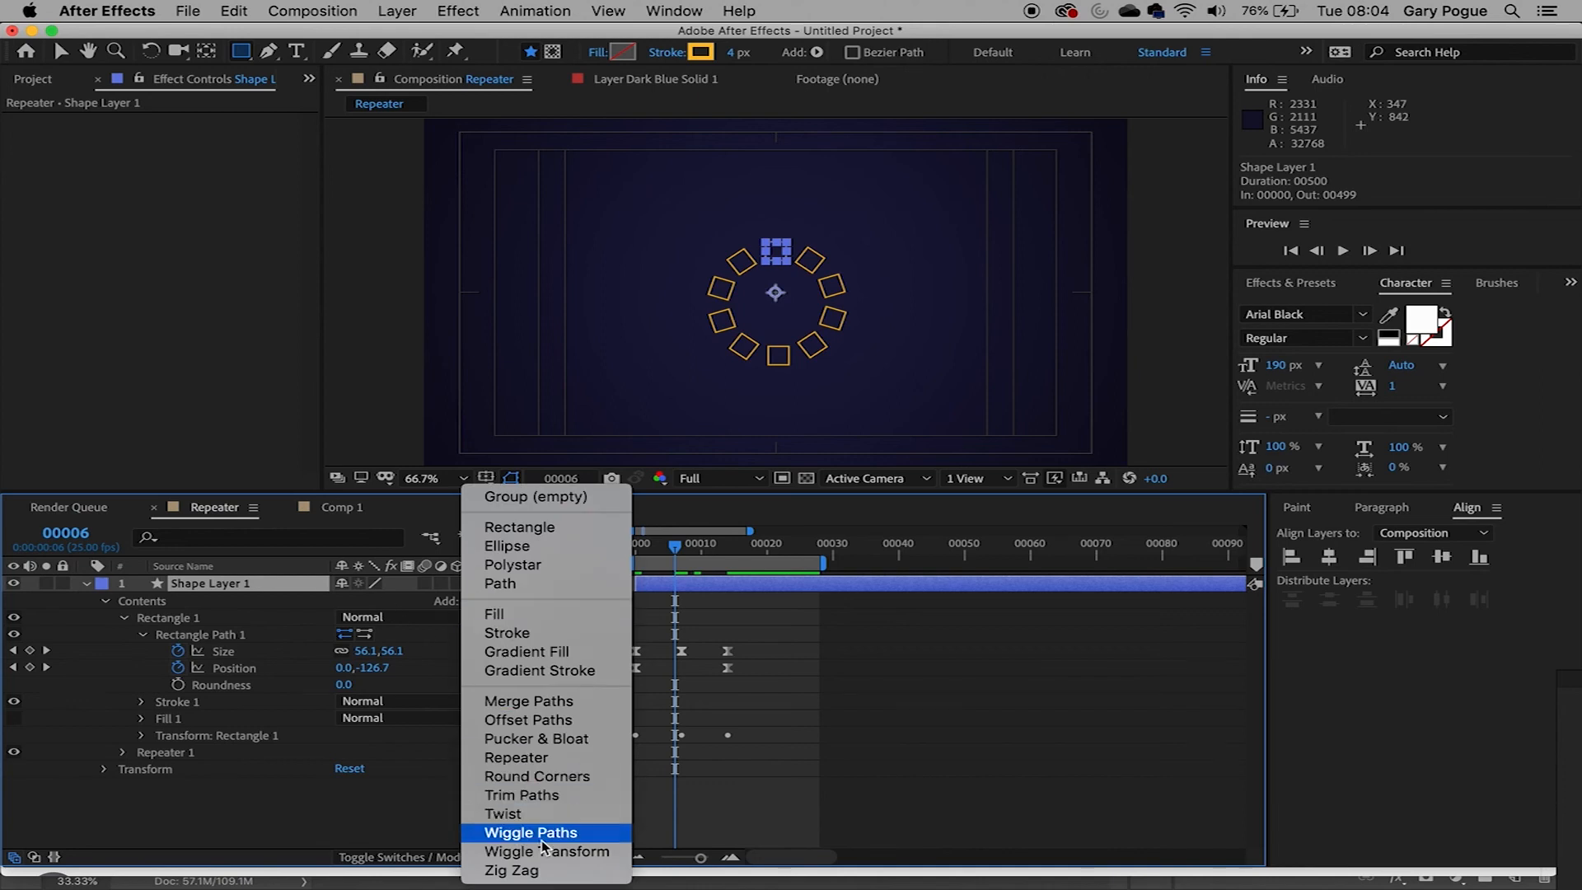
click(539, 757)
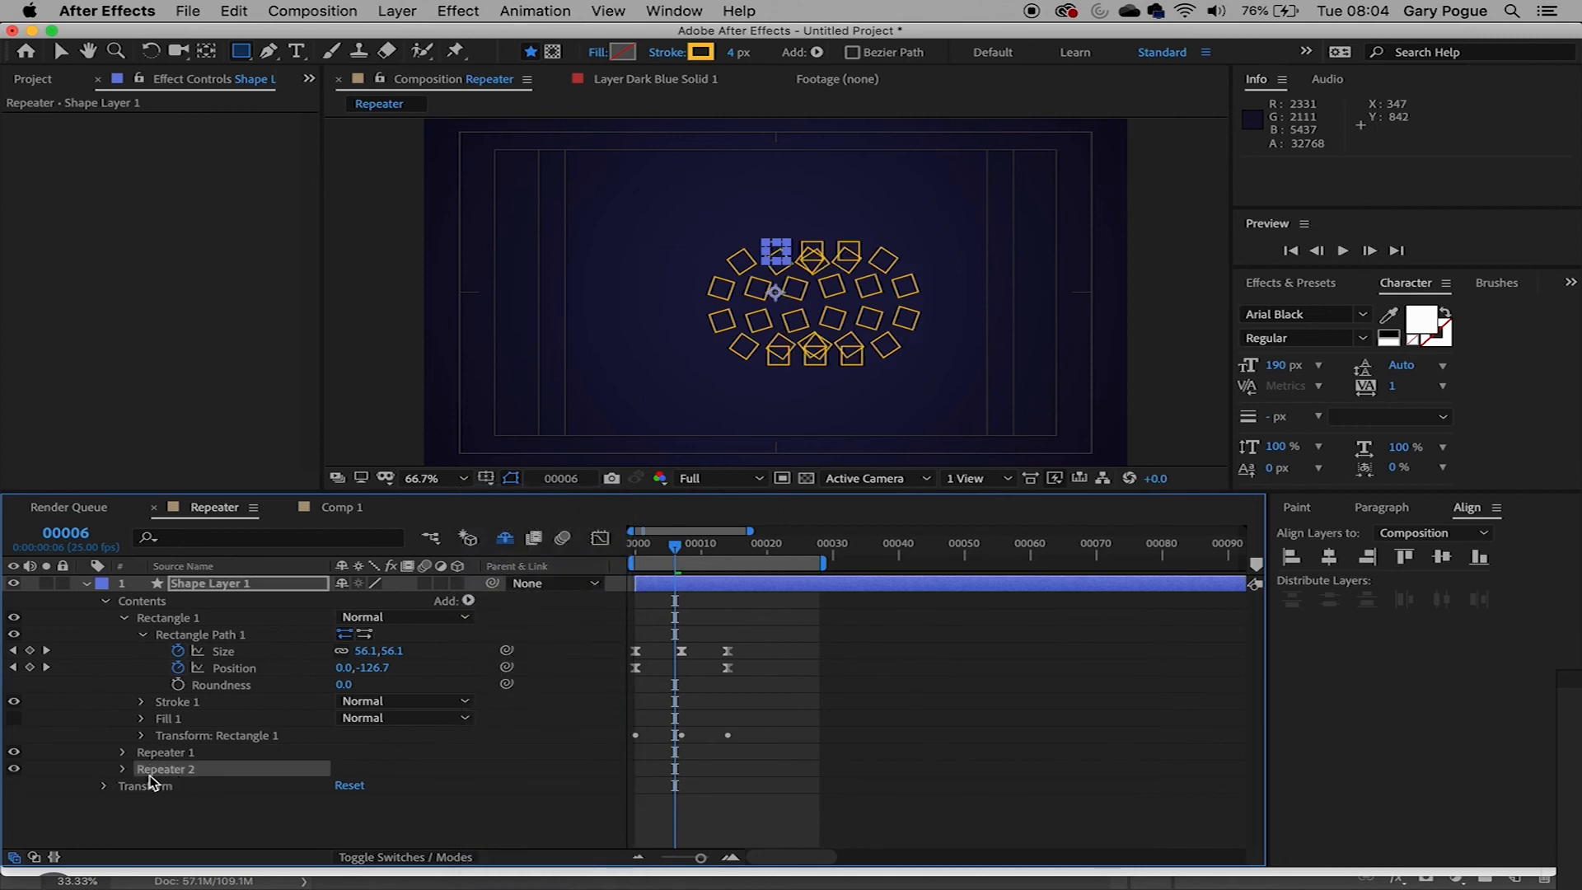
click(124, 770)
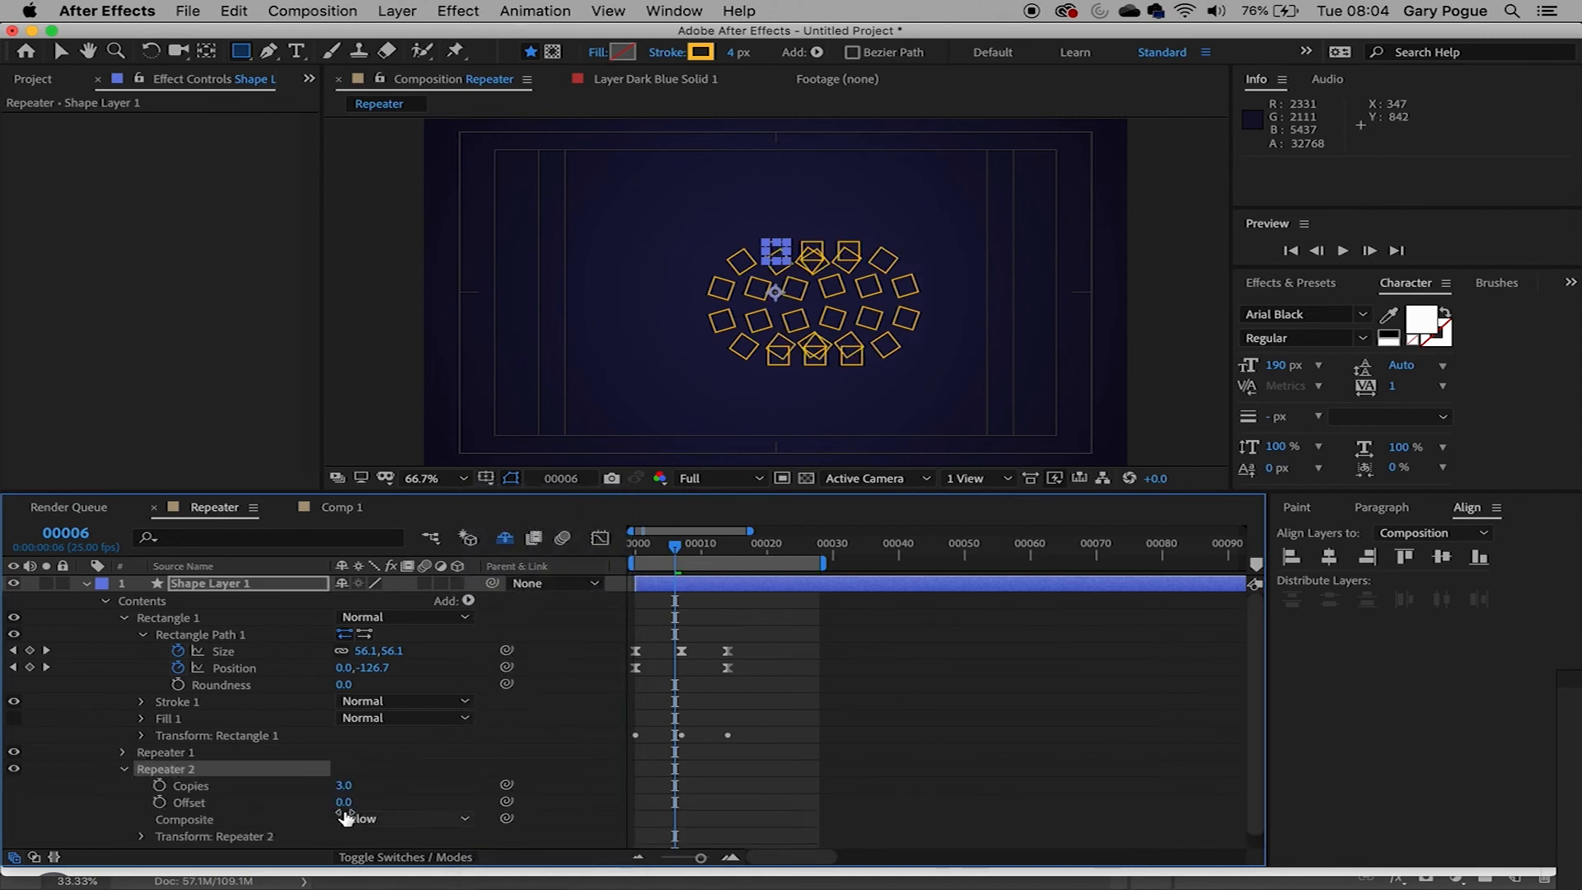
scroll(264, 798, down, 1)
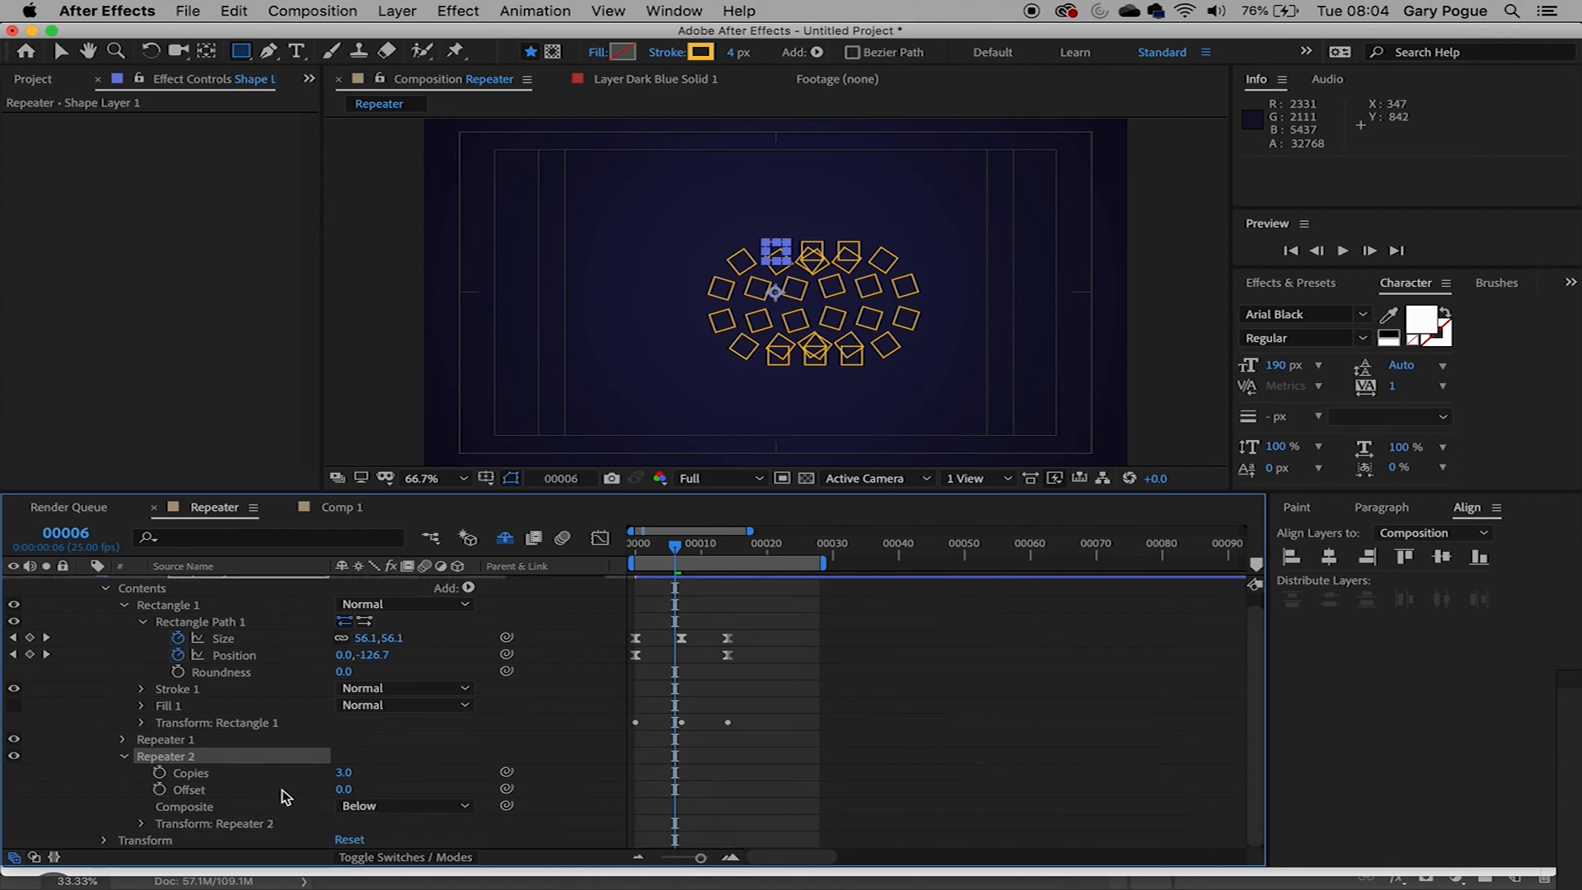
click(141, 823)
scroll(247, 742, down, 5)
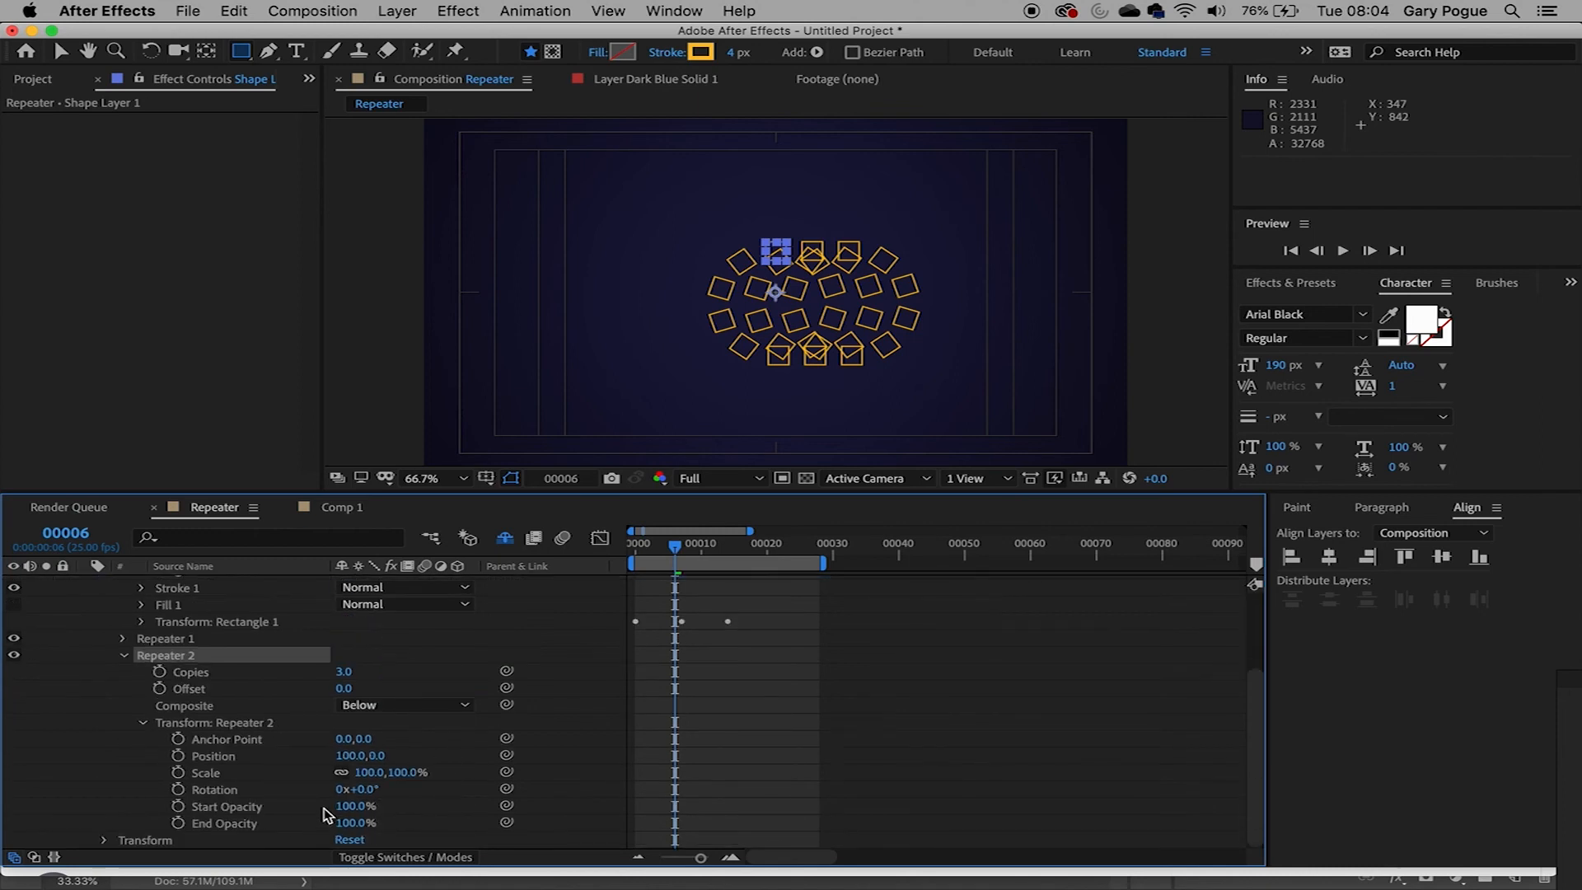
click(346, 756)
text(00)
key(Return)
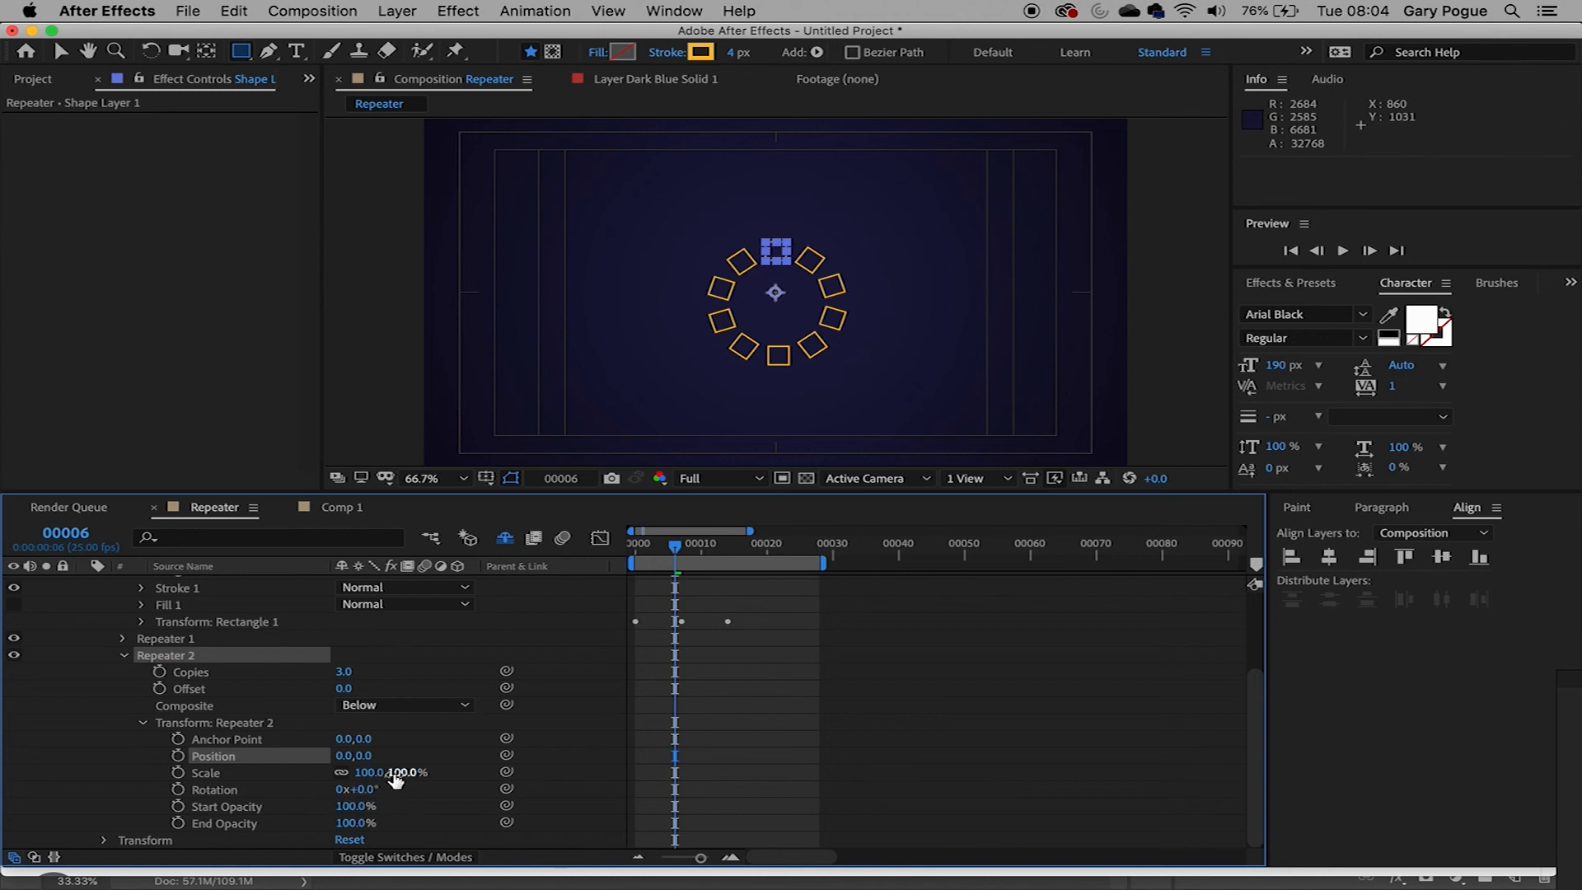
- Set Repeater 2's Scale to 51% and Copies to 43, and view the nested rings at frame 8
drag(405, 772, 360, 783)
drag(342, 672, 382, 672)
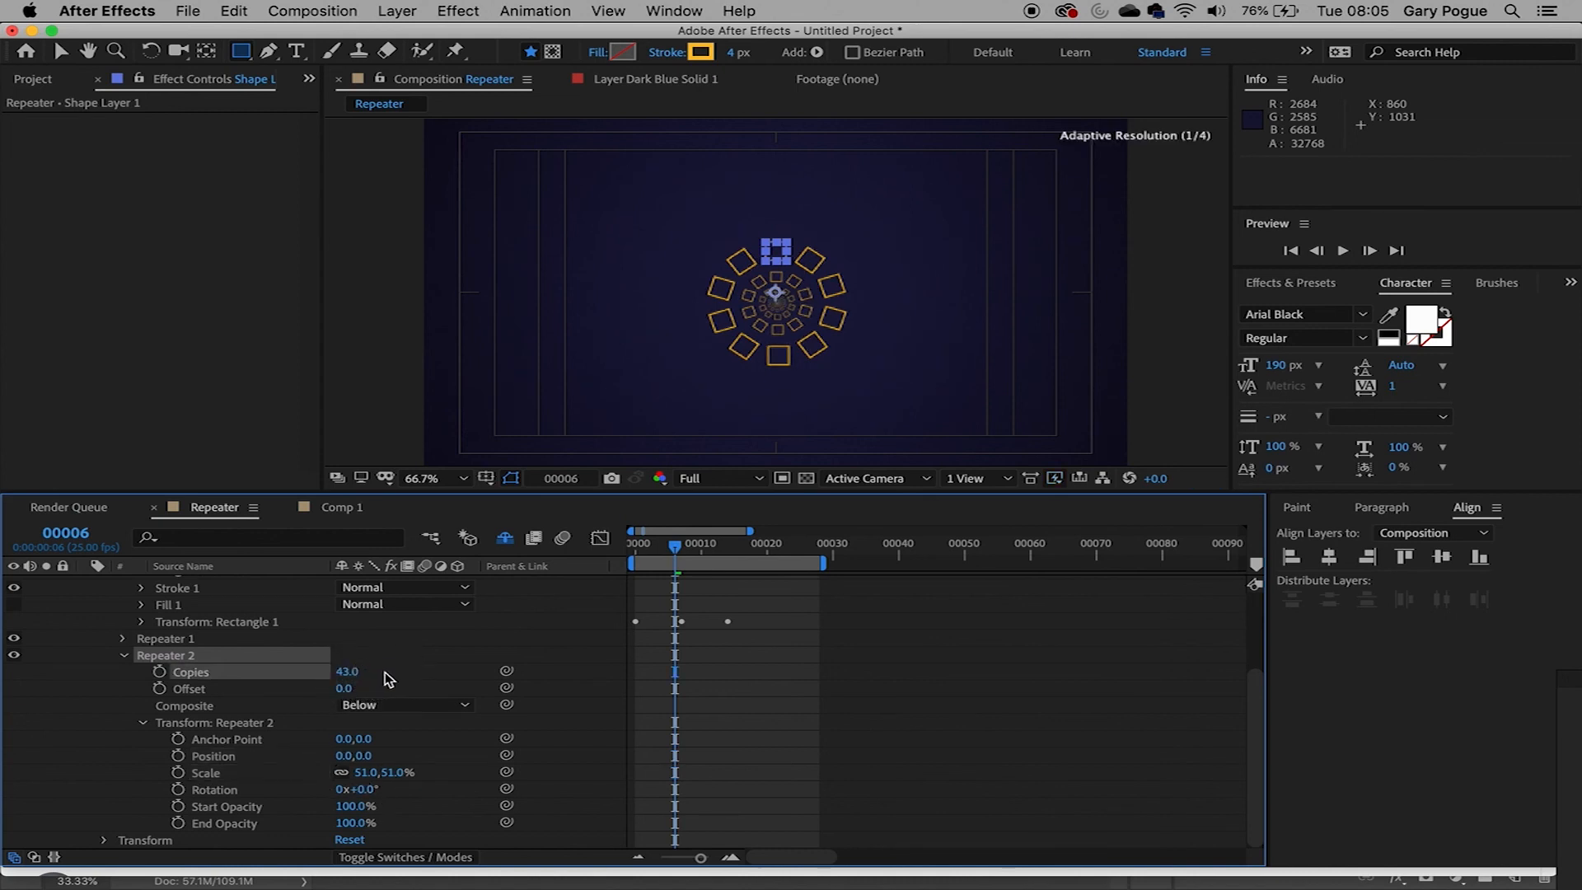
mouse_move(675, 546)
mouse_down()
mouse_move(723, 556)
mouse_move(656, 567)
mouse_move(689, 559)
mouse_up()
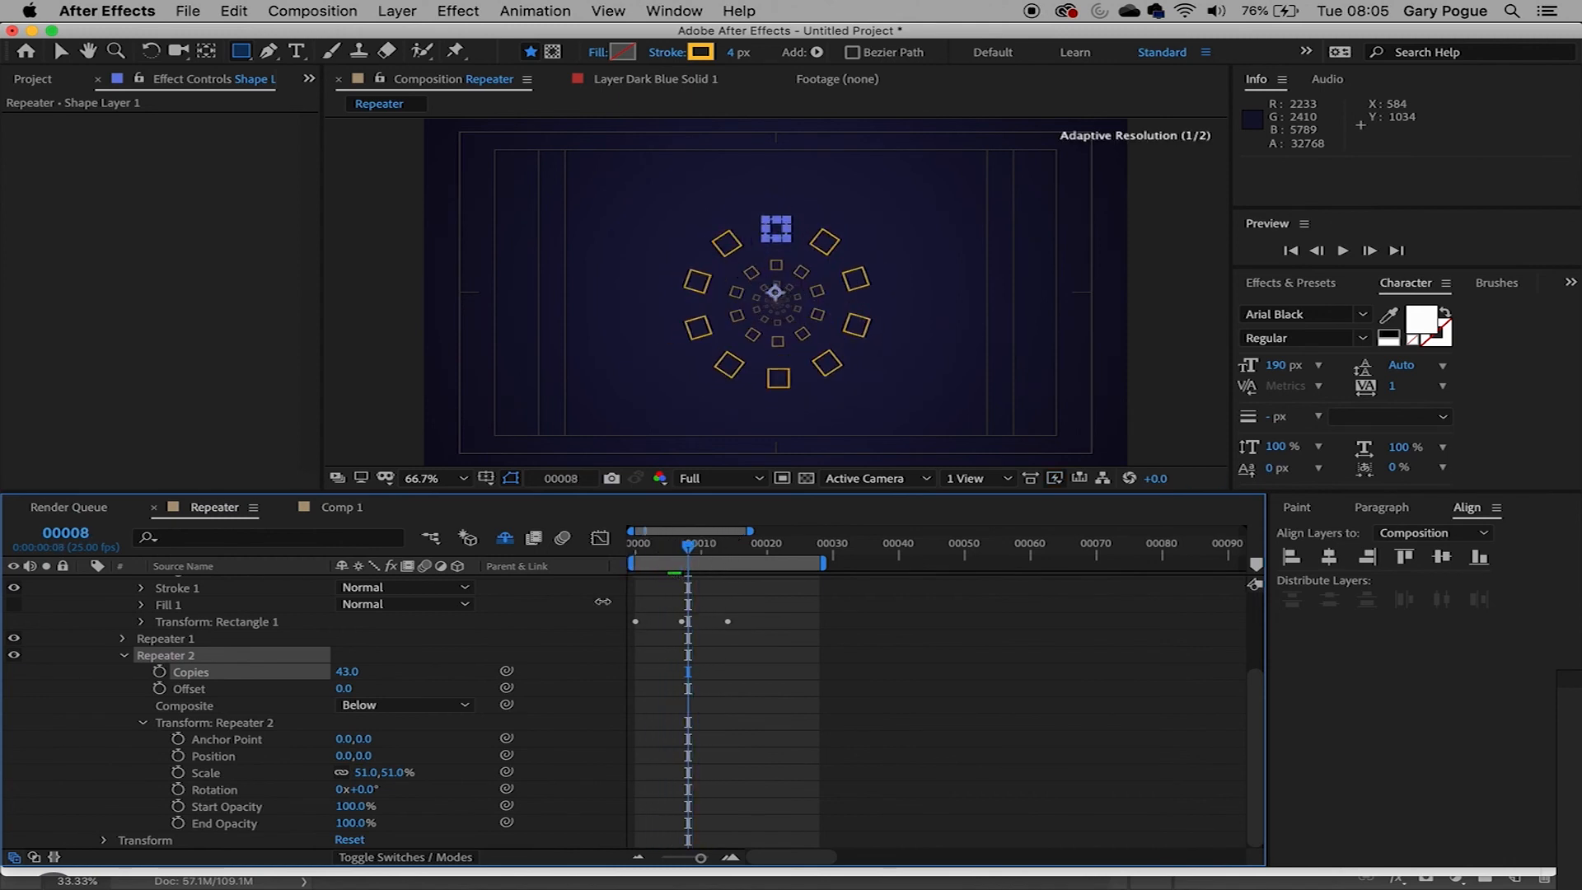
- Reduce Repeater 2's Copies to 20 and then to 6, and preview the animation from frame 0
drag(350, 673, 350, 674)
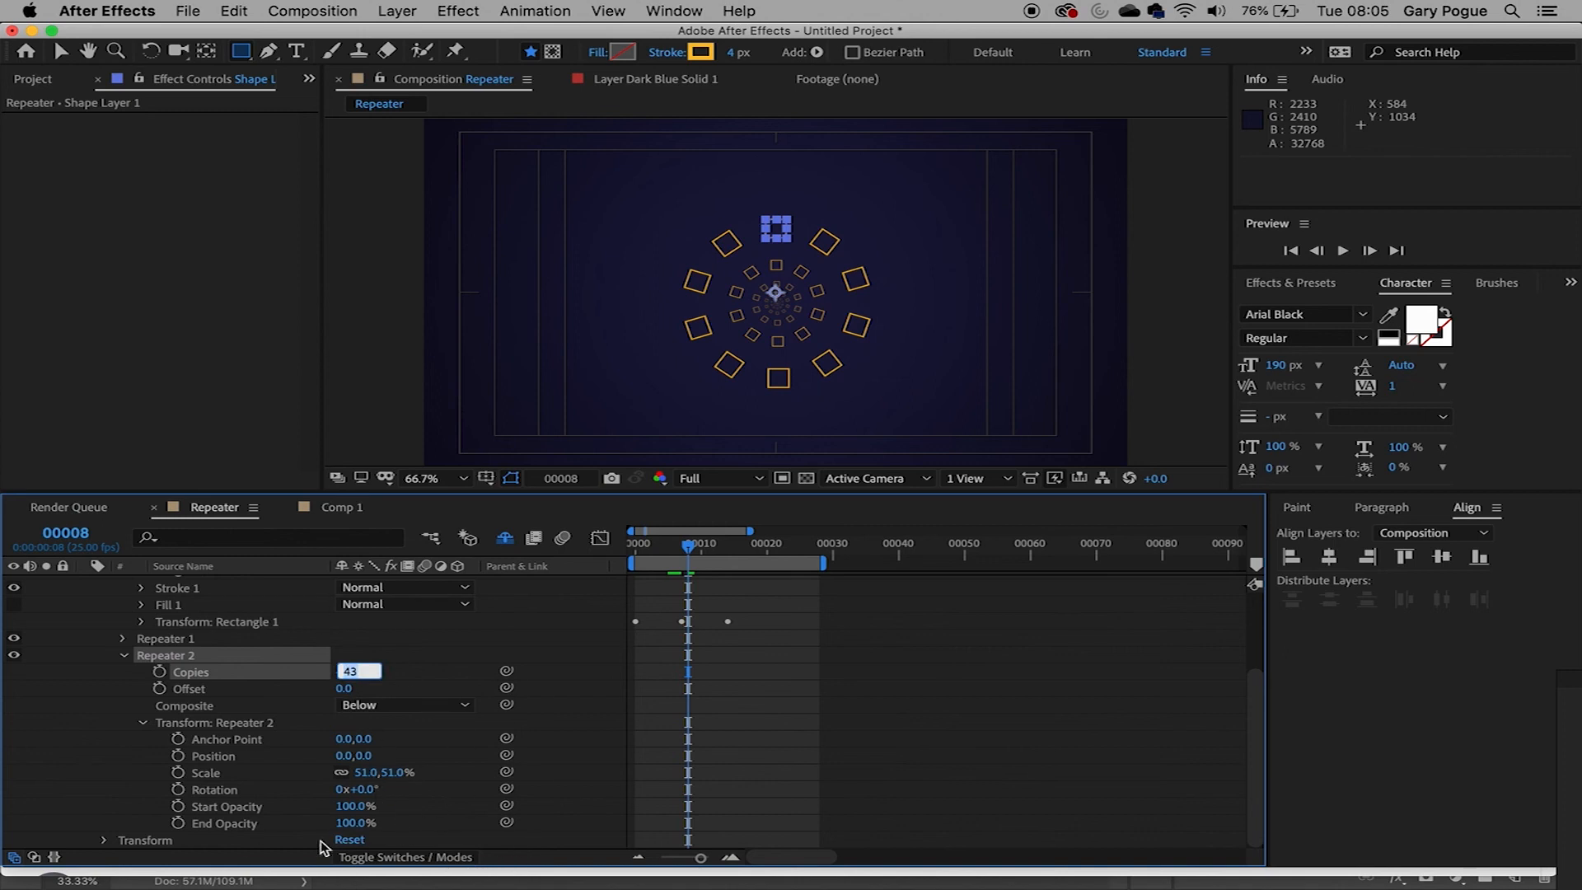
text(20)
key(Return)
drag(344, 675, 306, 682)
drag(691, 554, 635, 550)
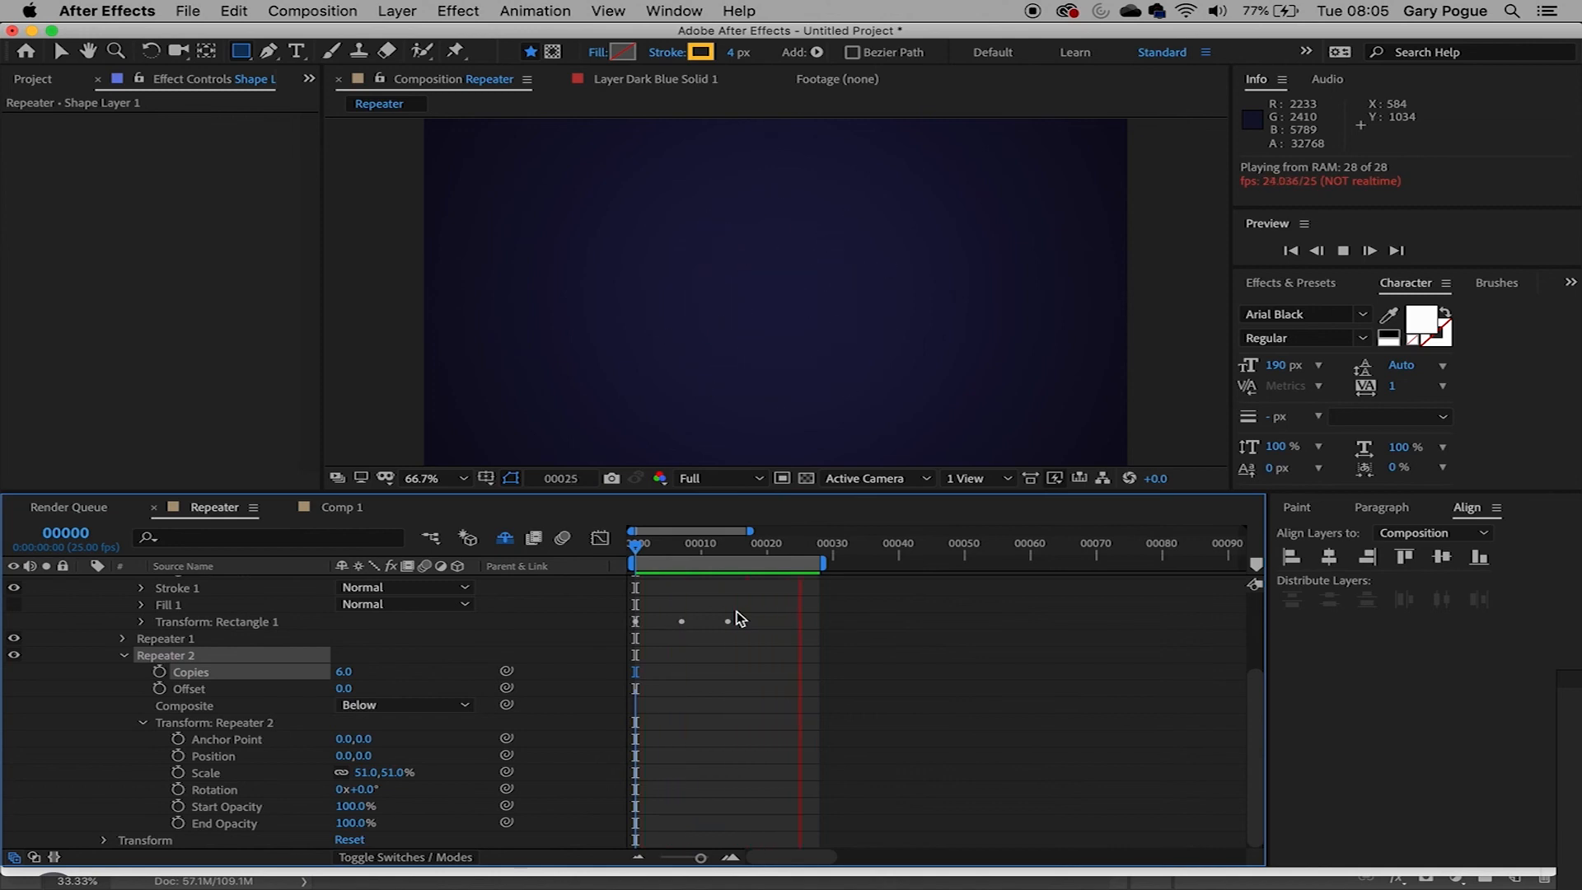
key(space)
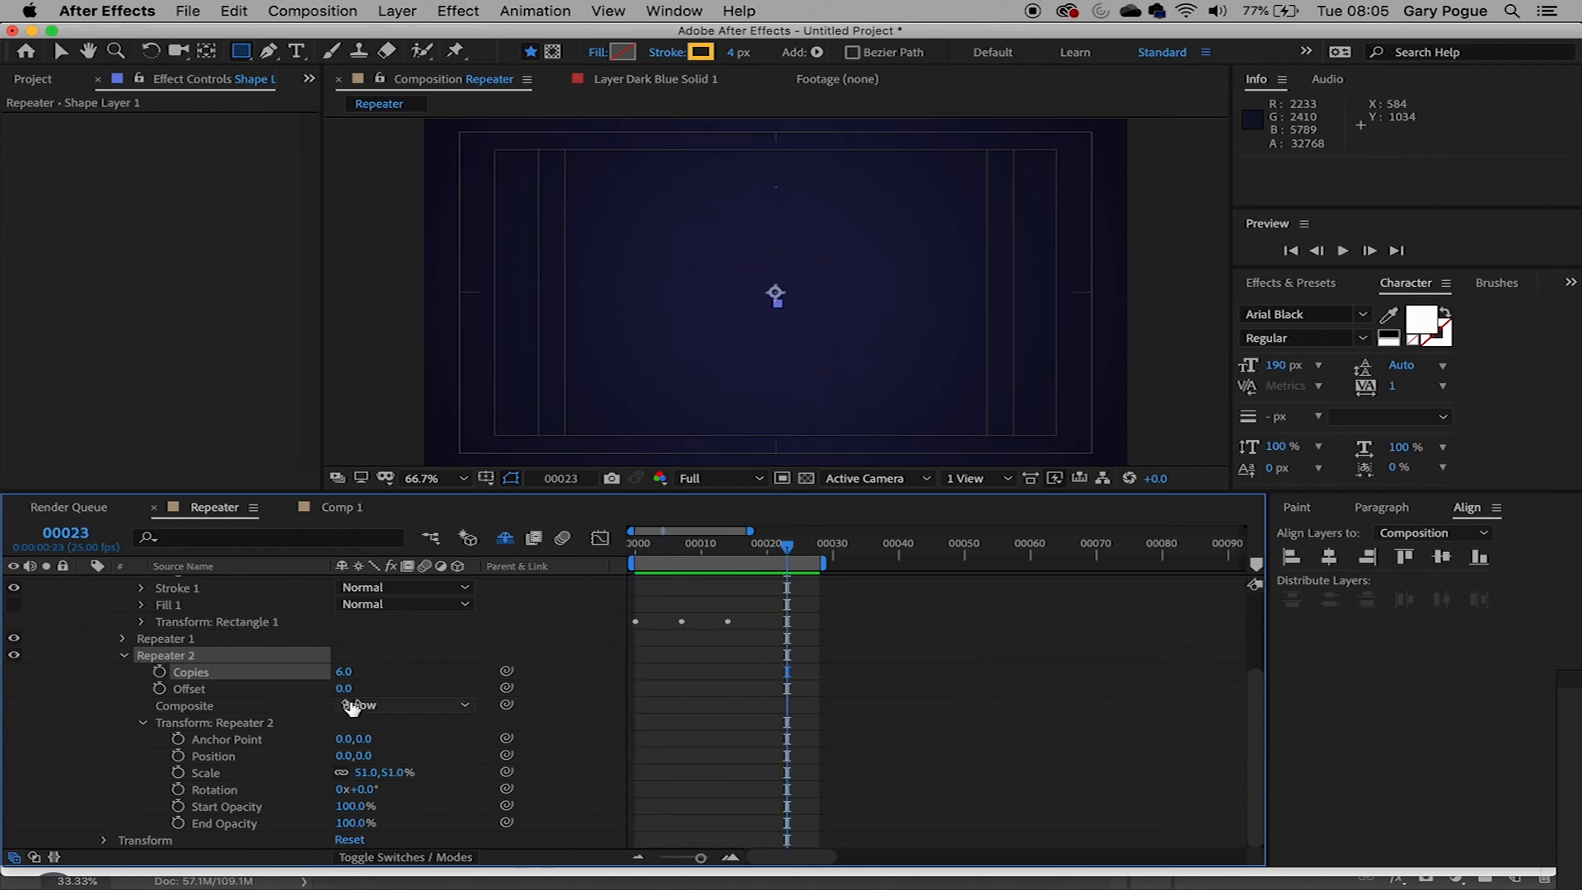
- Collapse and duplicate Shape Layer 1 at frame 9, and move the duplicate burst to about 414, 345 in the composition
scroll(252, 824, up, 5)
click(88, 584)
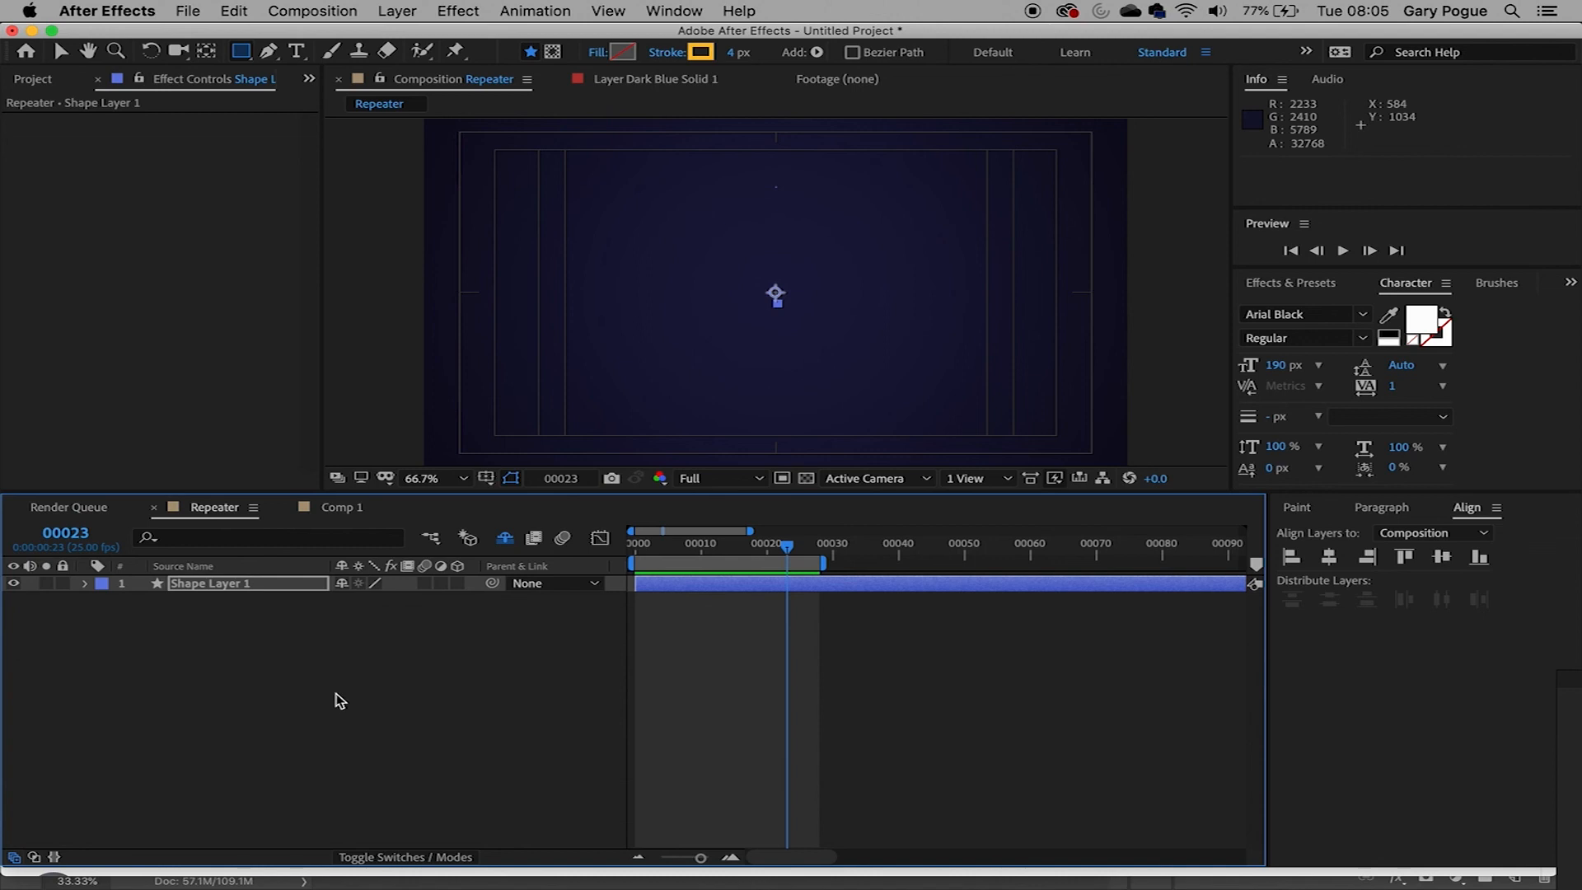
click(255, 585)
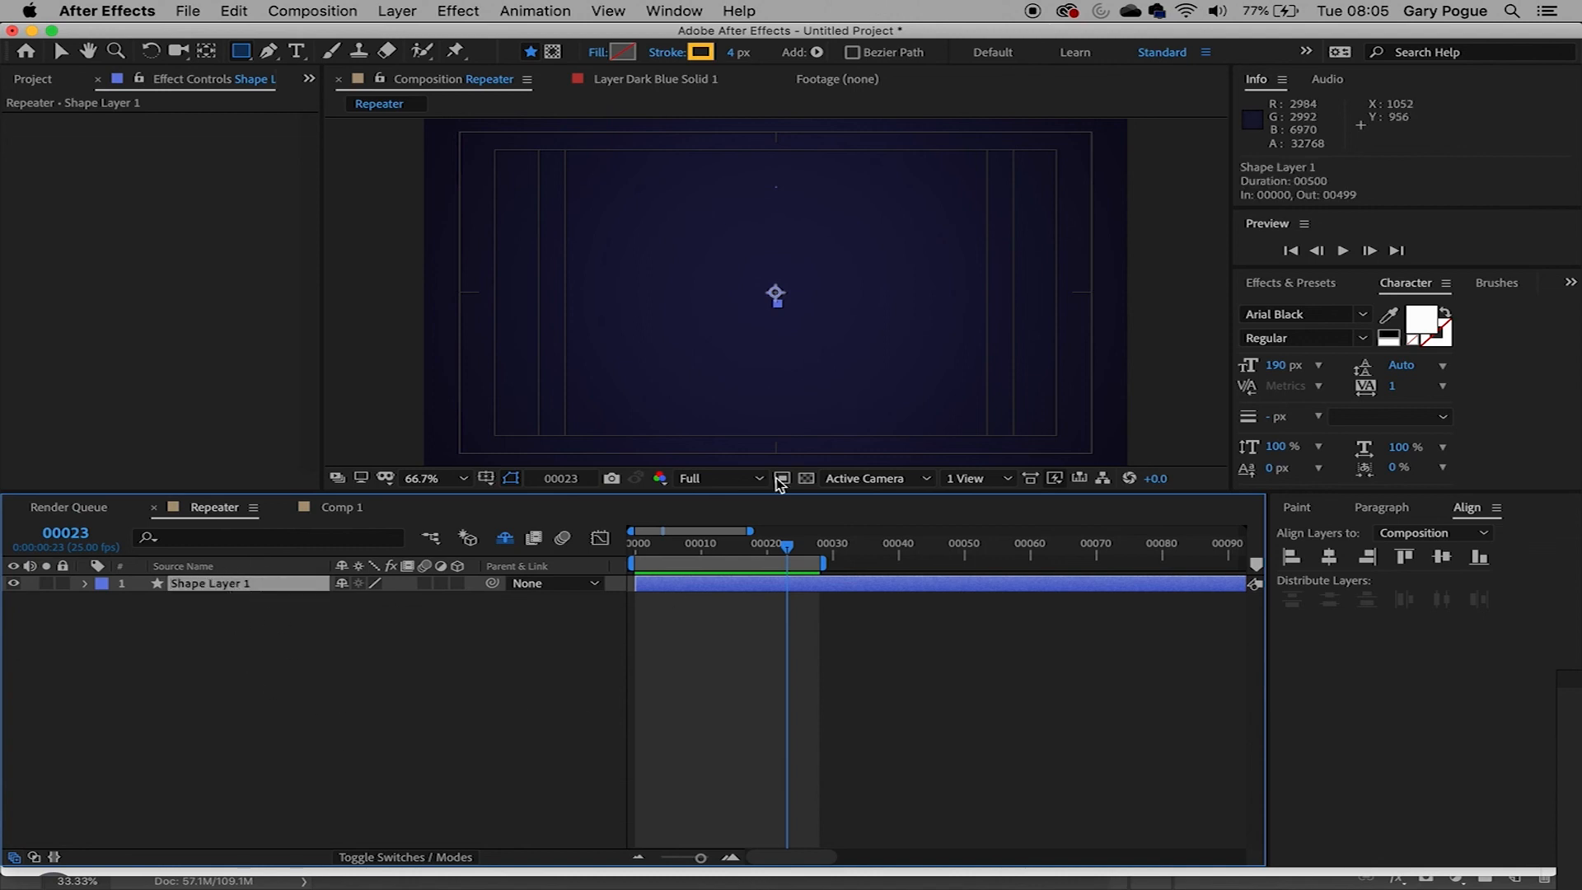
drag(726, 543, 697, 553)
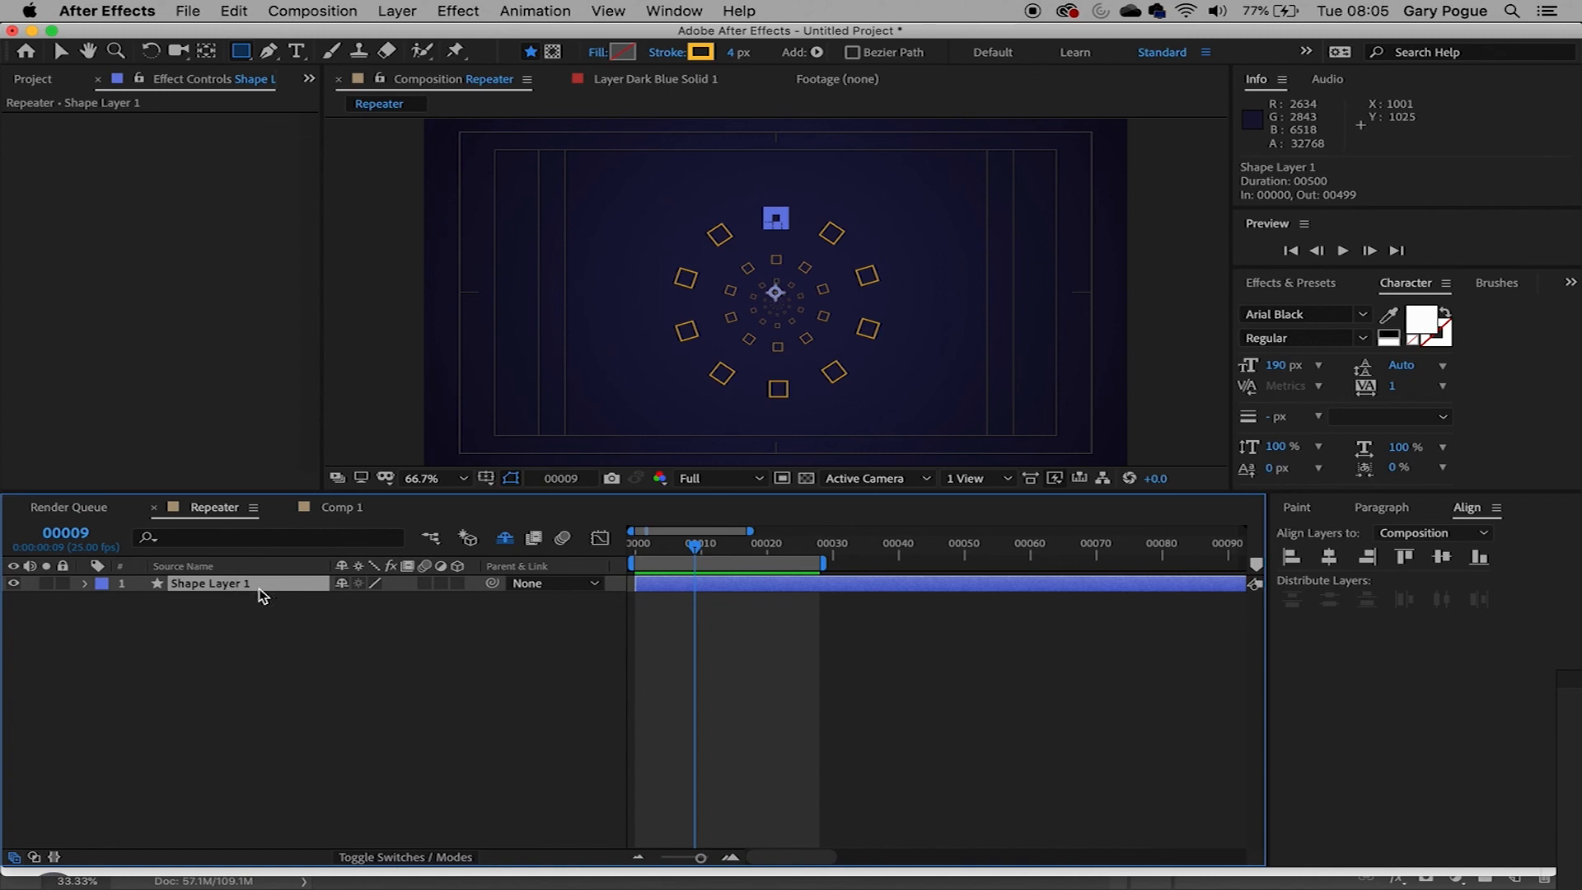
key(super+d)
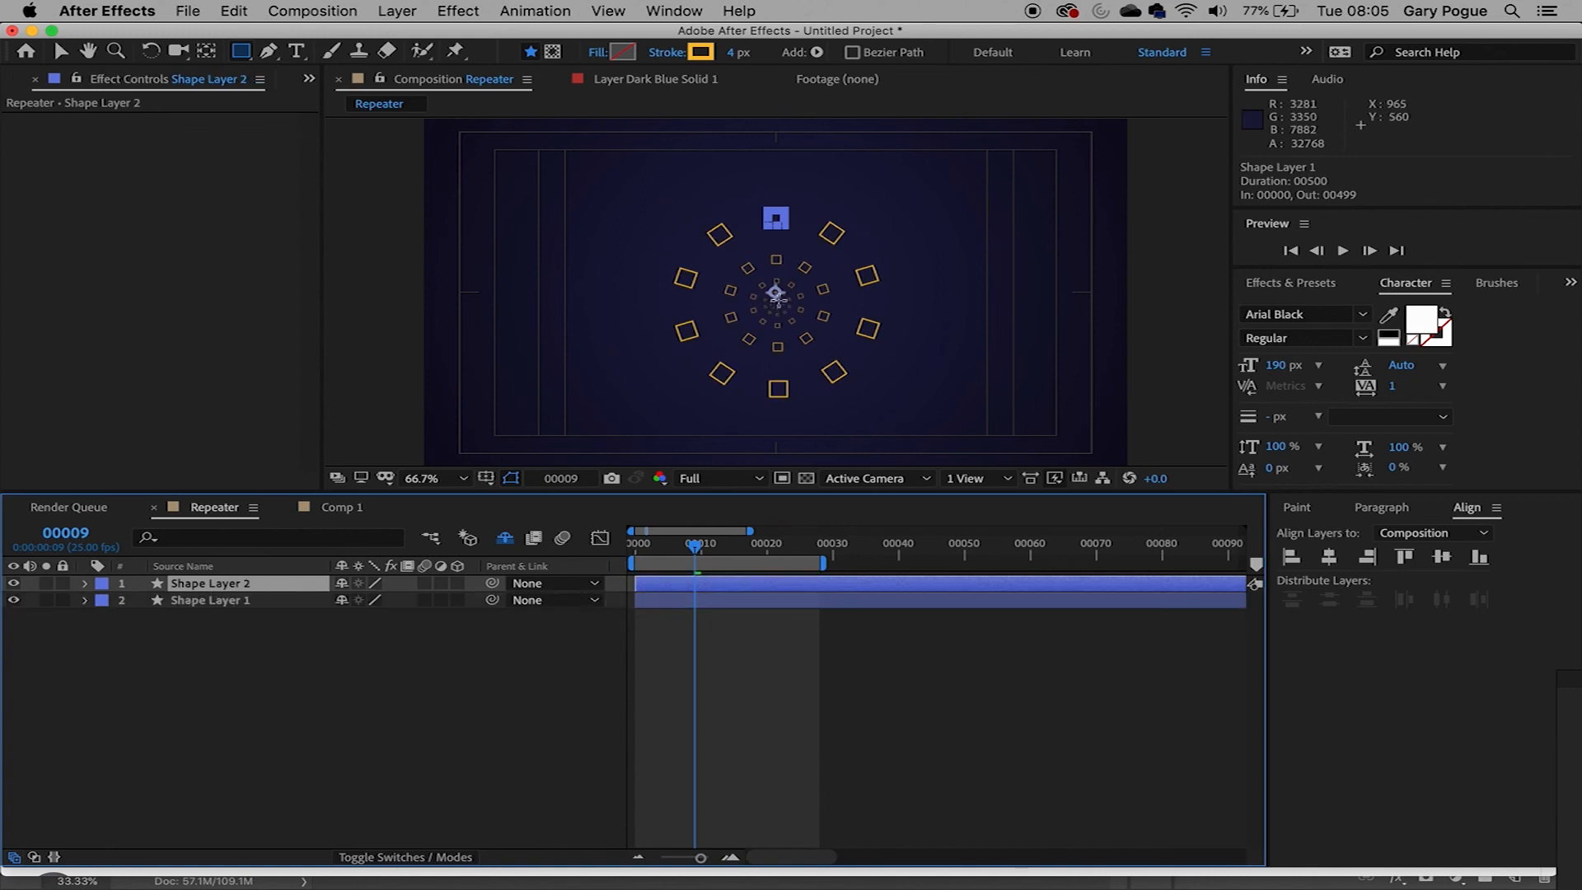
key(v)
drag(777, 293, 579, 234)
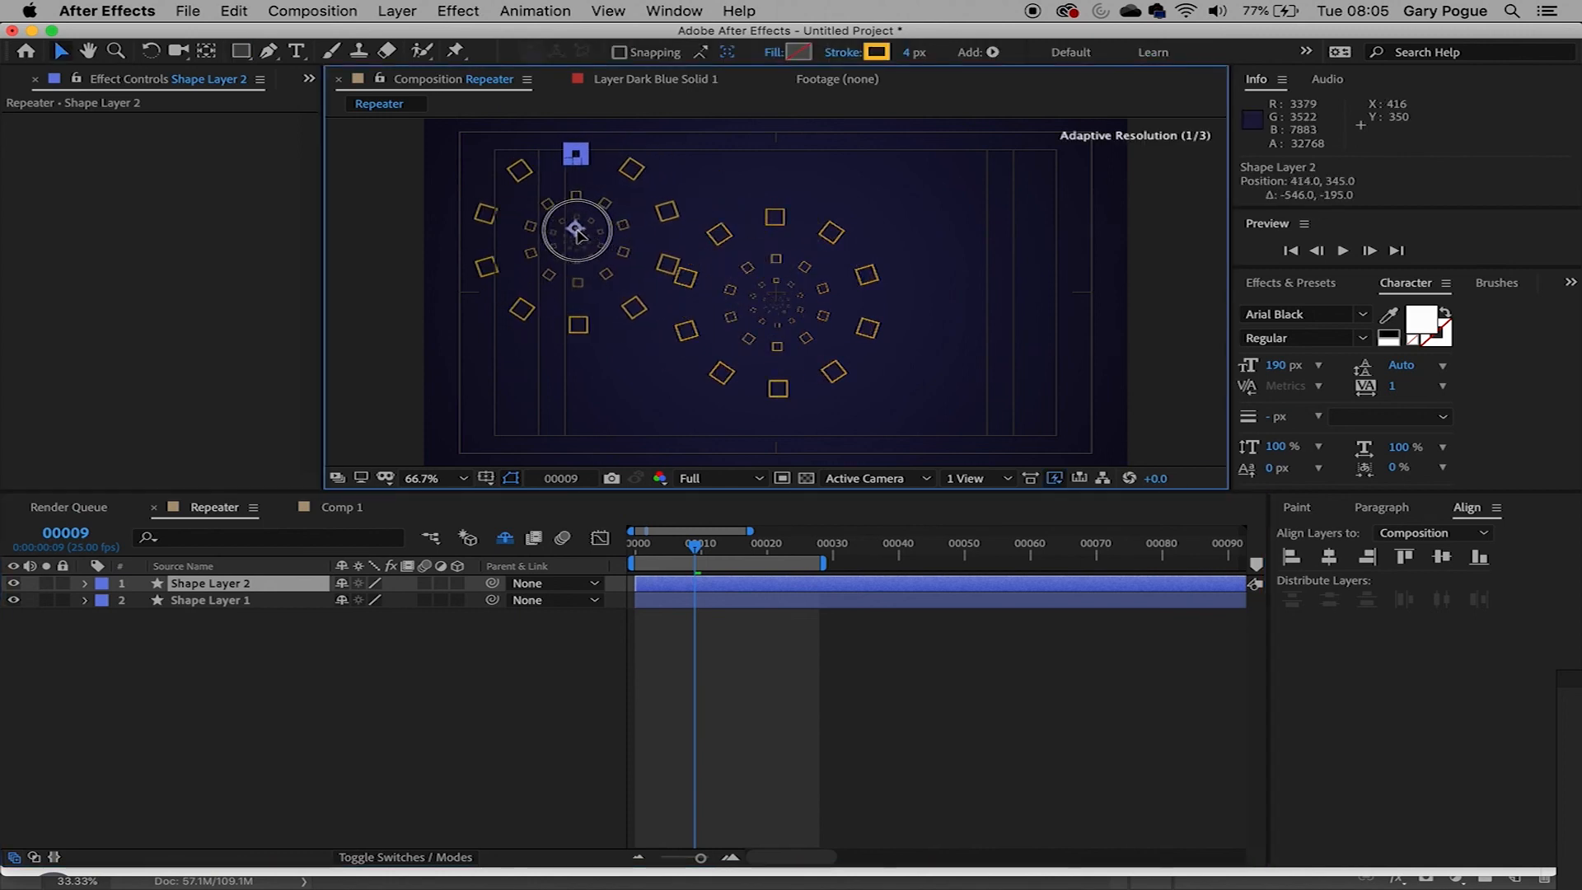
- Move Shape Layer 1 and make three more duplicates of it, spreading the bursts across the composition, and preview from frame 0
click(198, 600)
drag(774, 301, 1011, 178)
key(super+d)
key(super+d)
key(super+d)
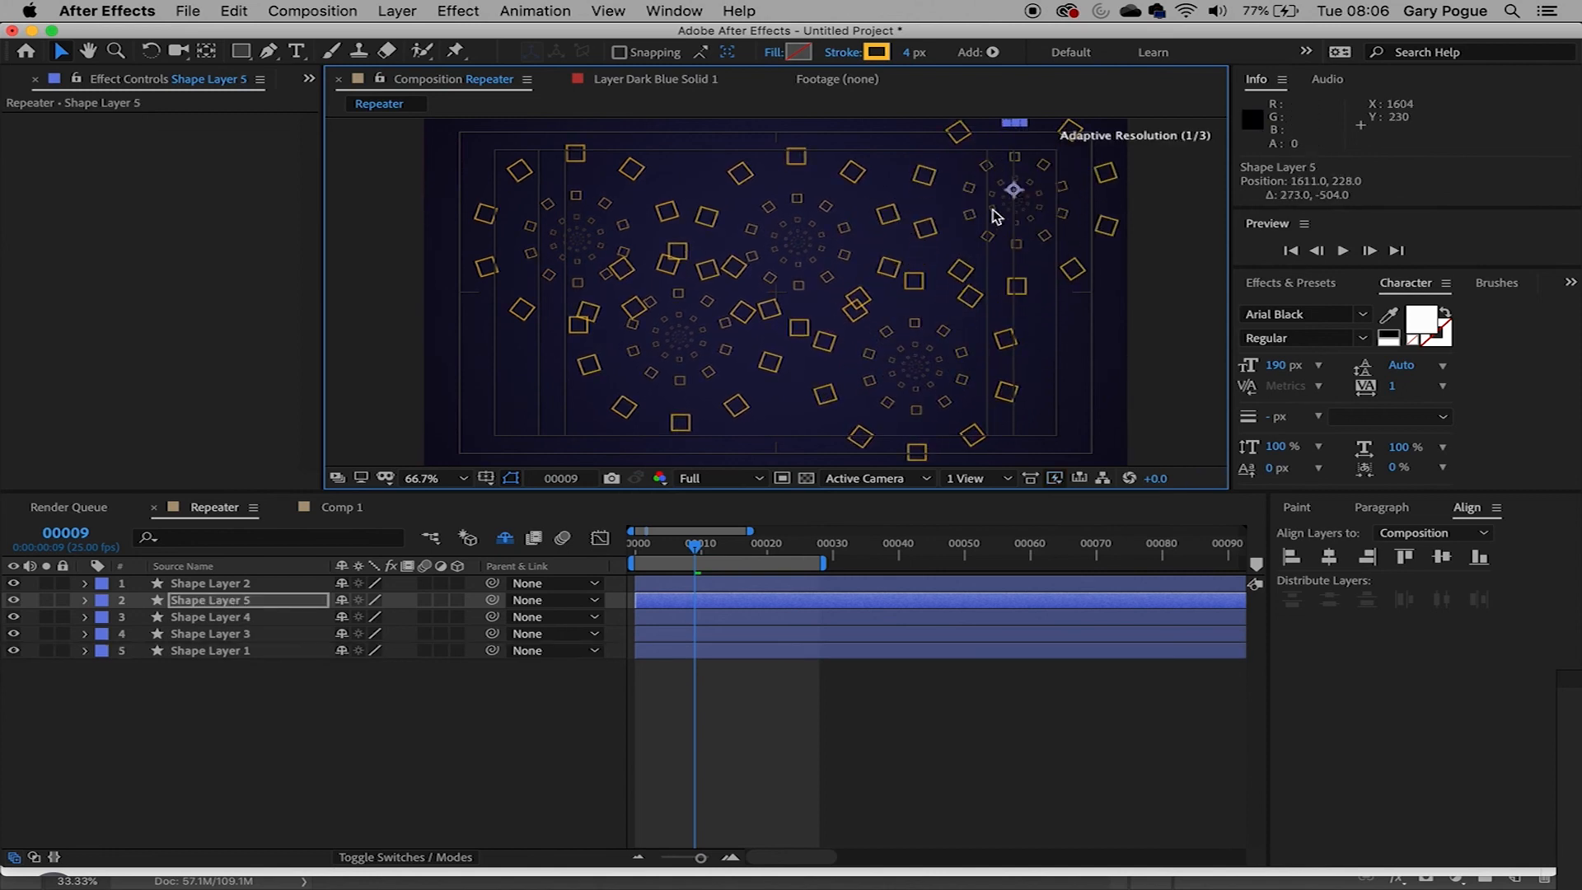
drag(717, 541, 639, 545)
key(space)
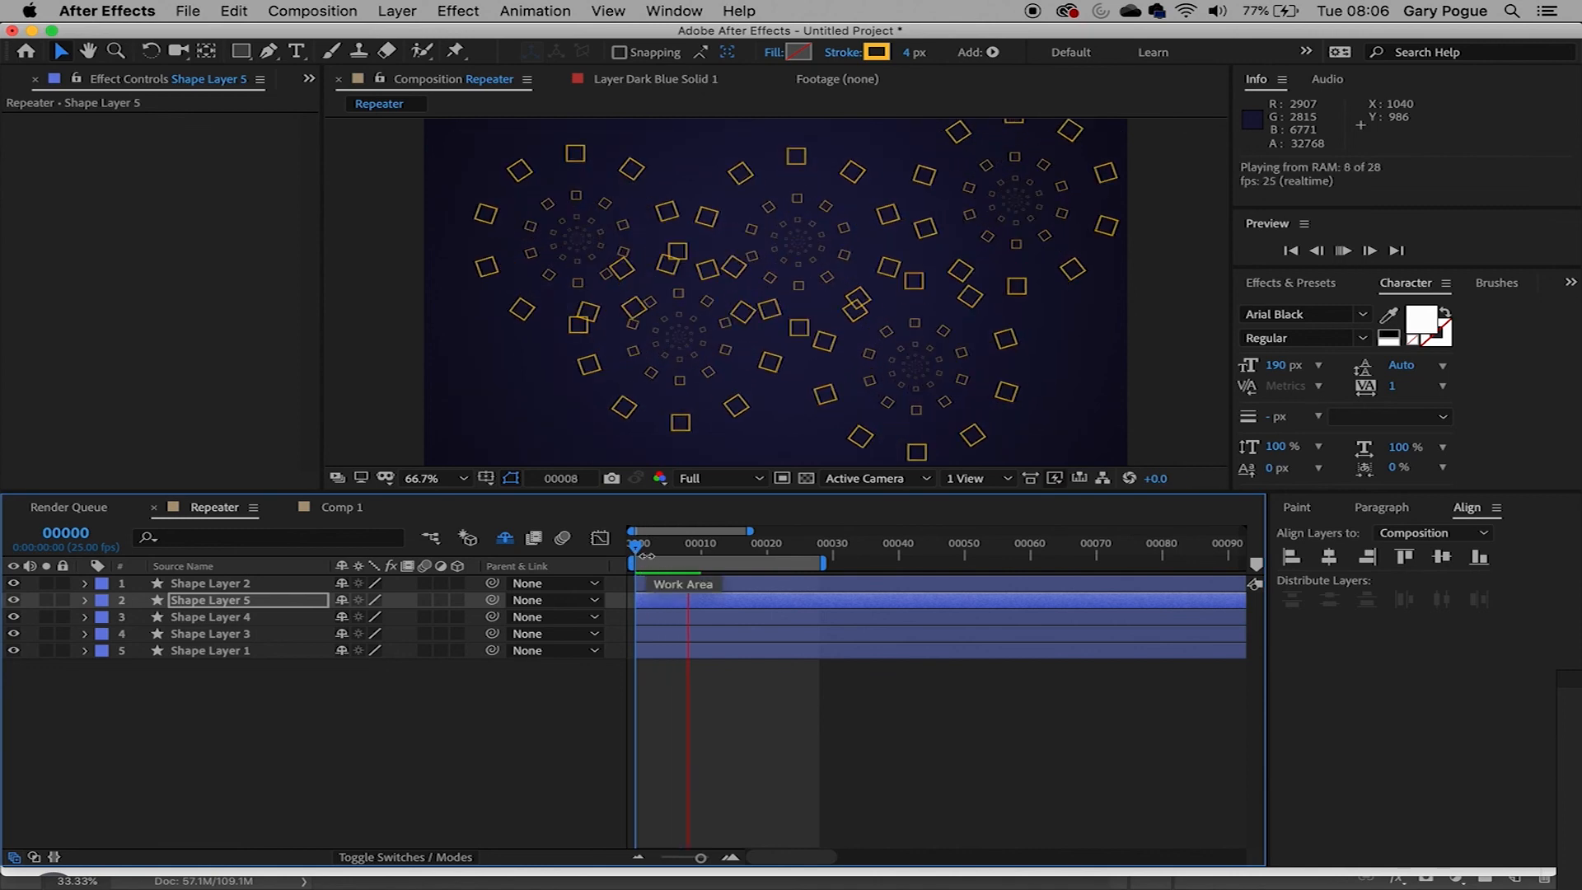
key(space)
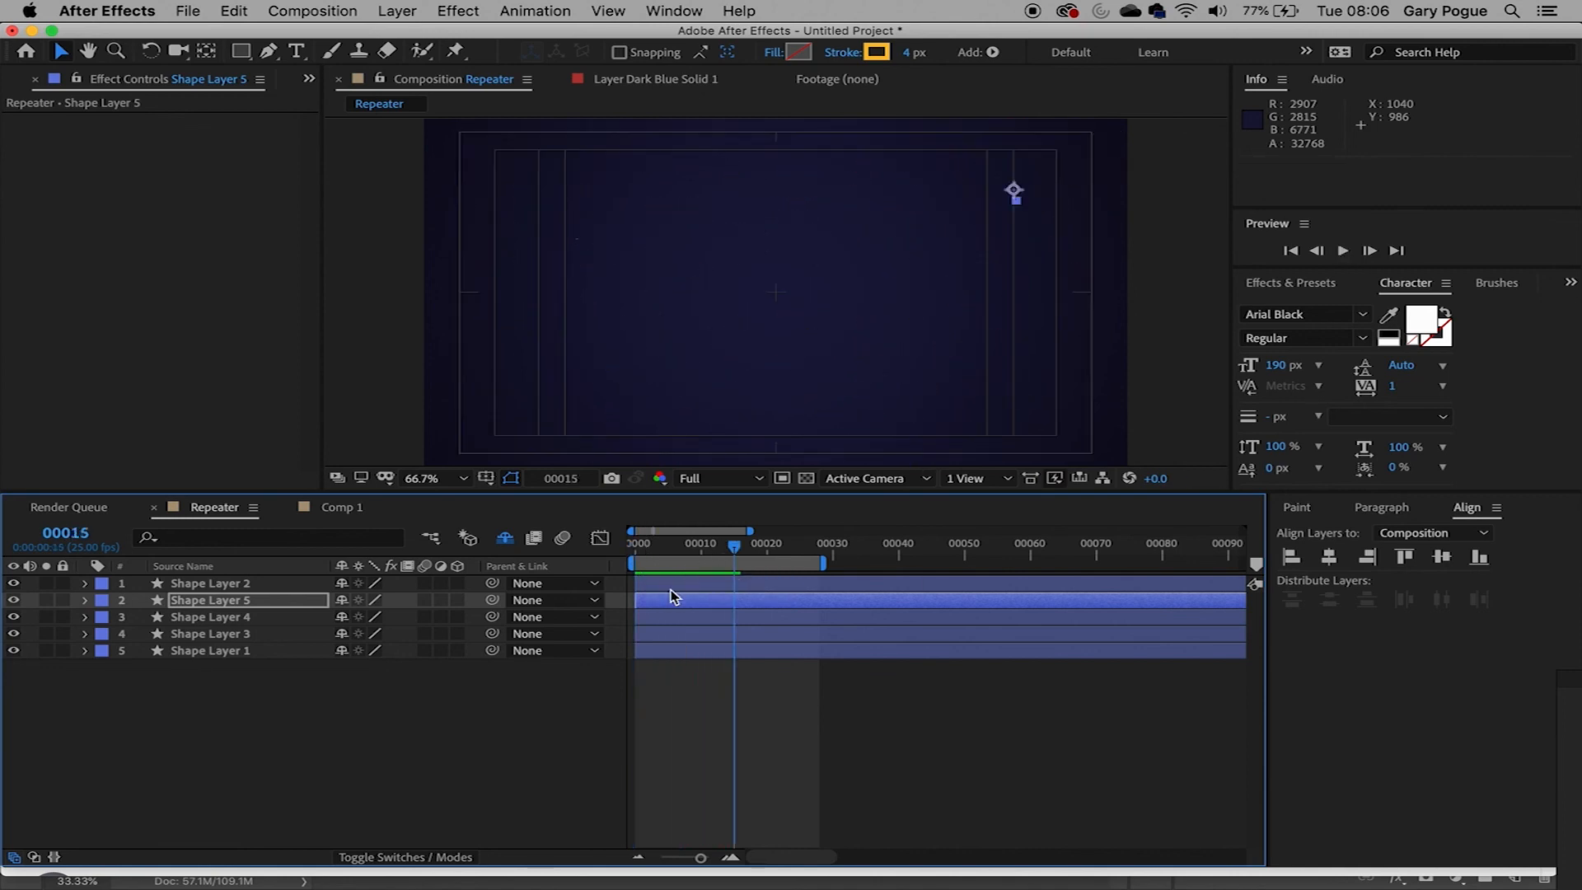
- Stagger Shape Layers 2, 4, 1 and 5 to start at about frames 4, 10, 14 and 19, and preview from frame 0
drag(664, 587, 690, 587)
drag(691, 620, 785, 654)
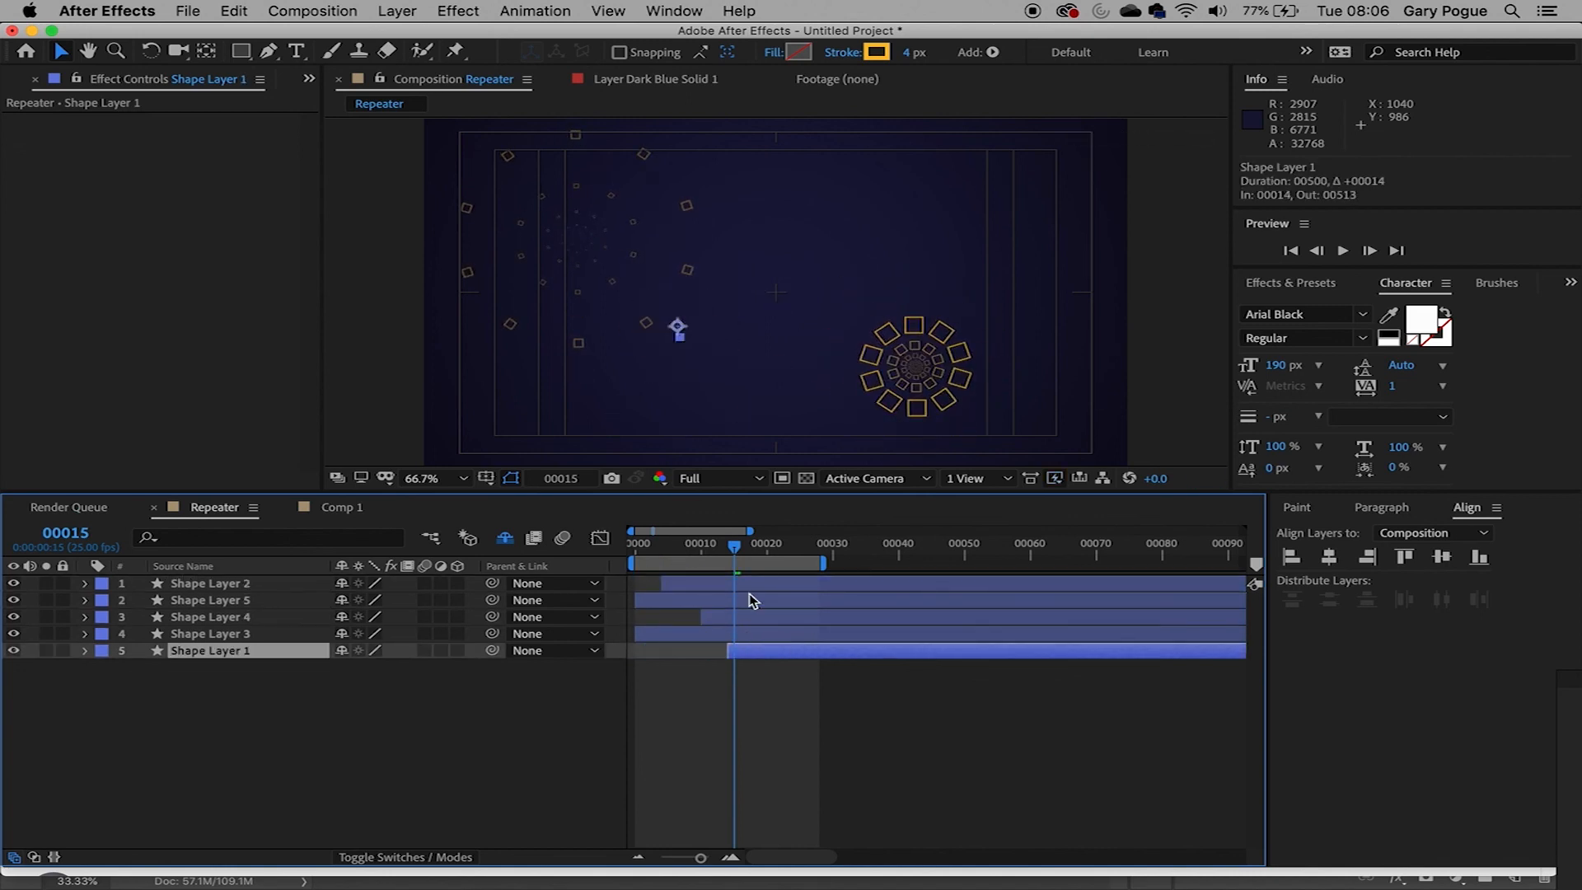
drag(756, 603, 877, 608)
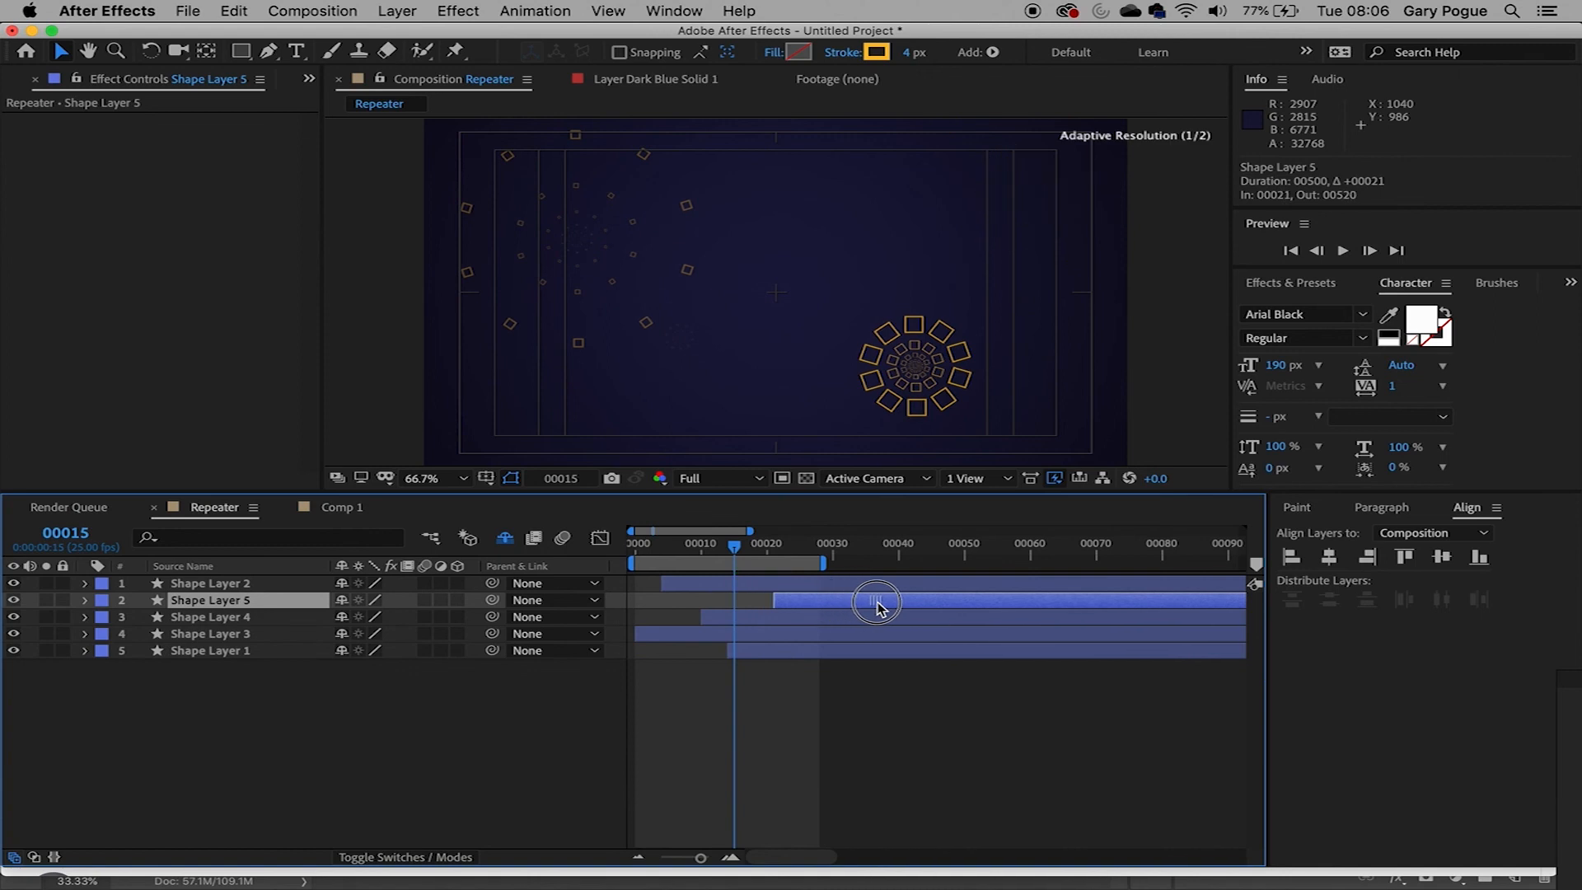
key(space)
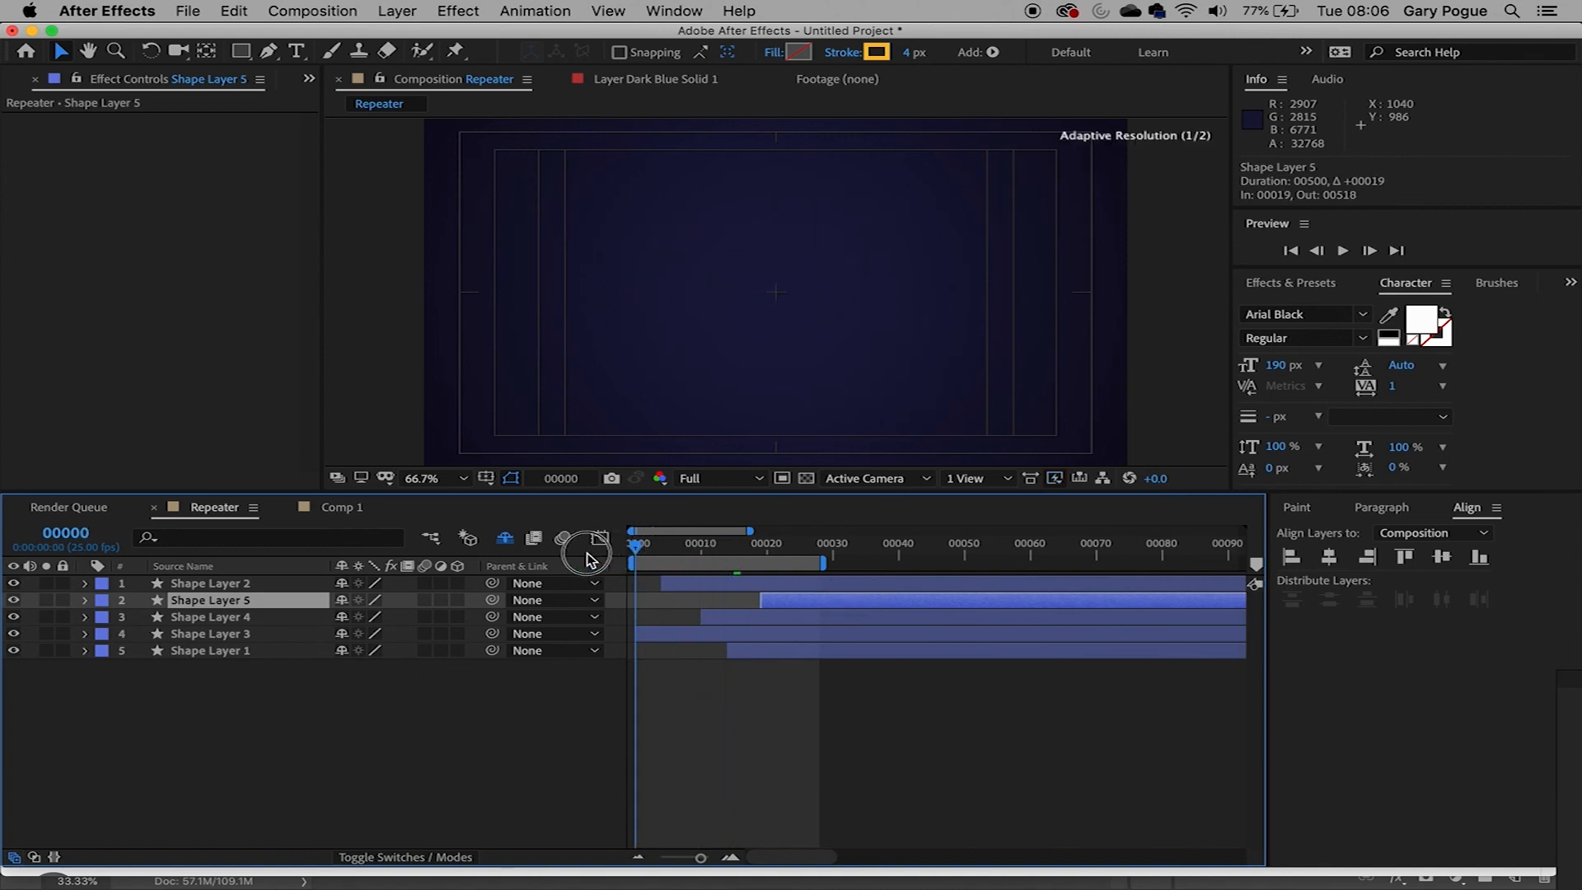